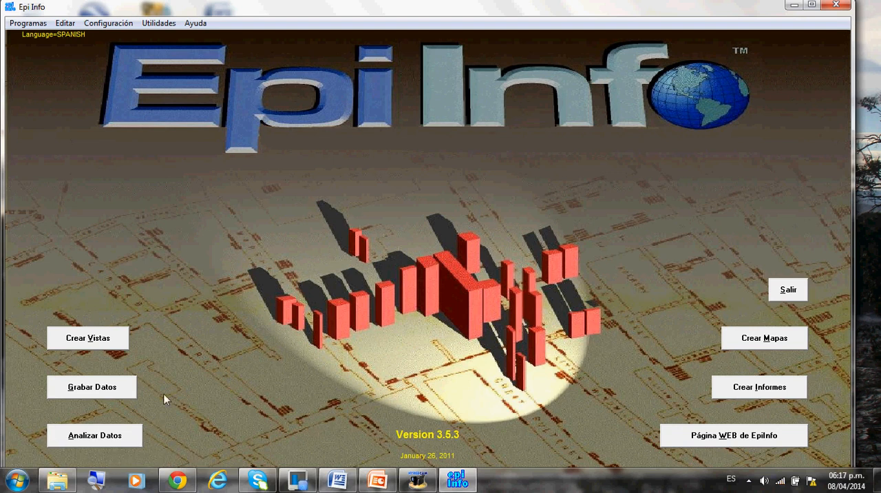
# Start a new project in the view designer and browse to the Base de Datos folder inside Estudio de Nutrición en Estudiantes.
pyautogui.click(76, 345)
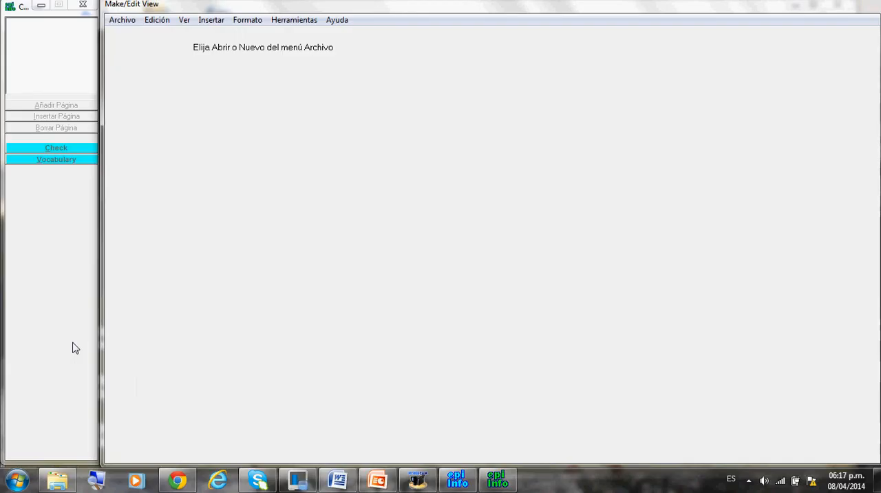
pyautogui.click(126, 22)
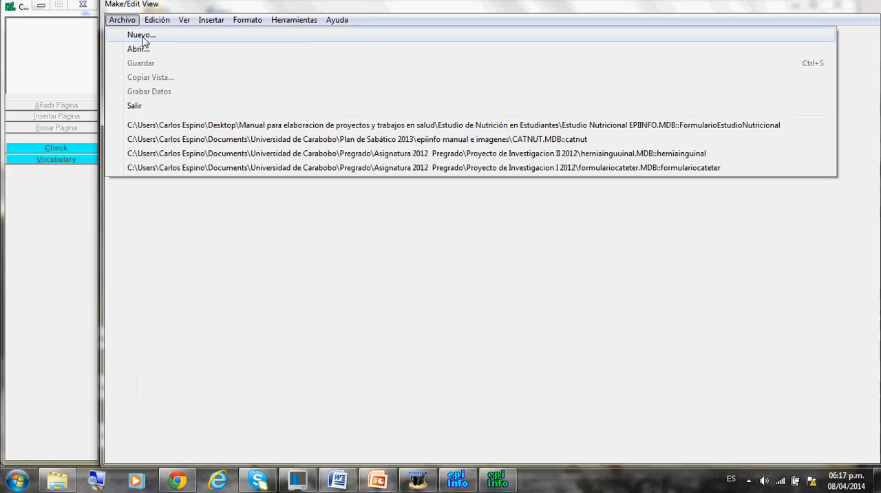
pyautogui.click(142, 35)
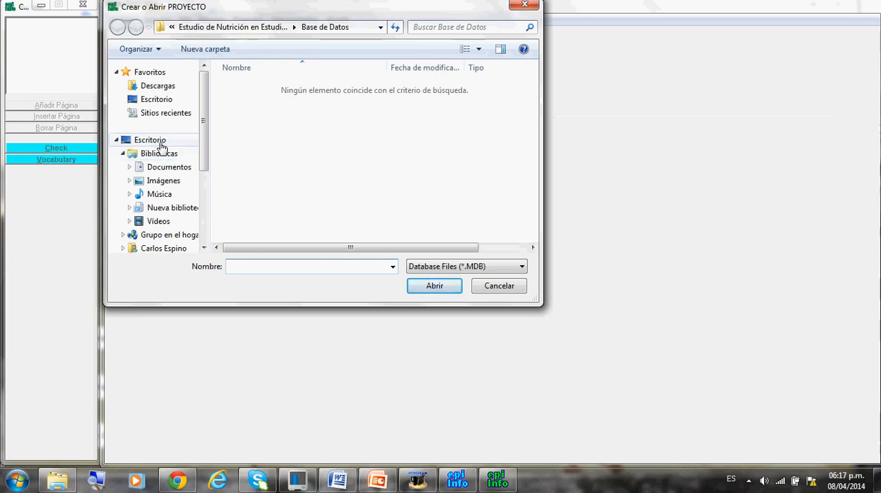
pyautogui.click(157, 141)
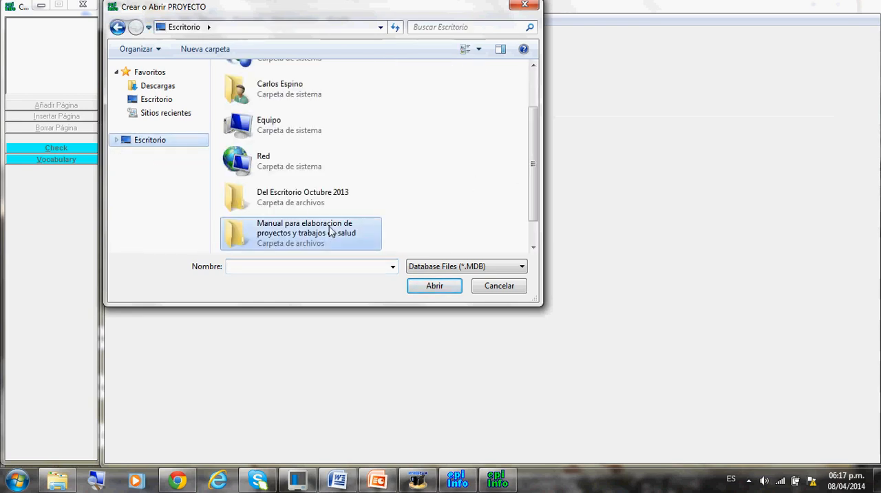
pyautogui.doubleClick(258, 239)
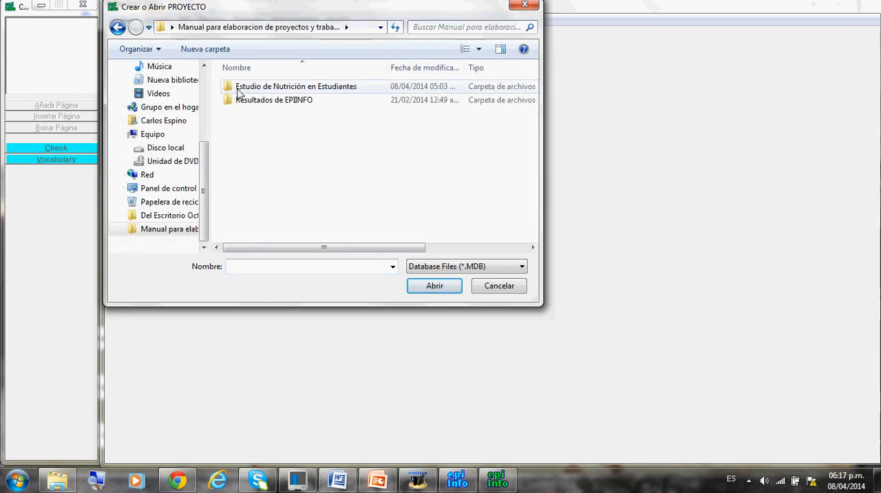
pyautogui.doubleClick(230, 88)
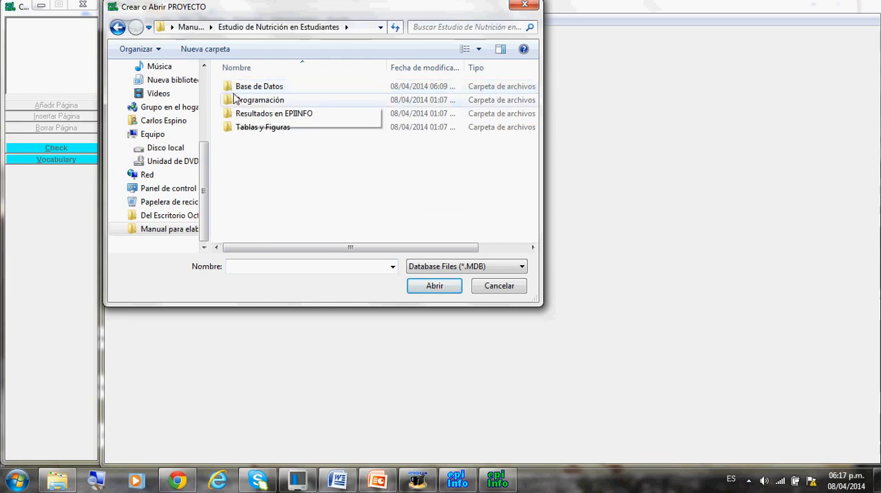
pyautogui.doubleClick(229, 87)
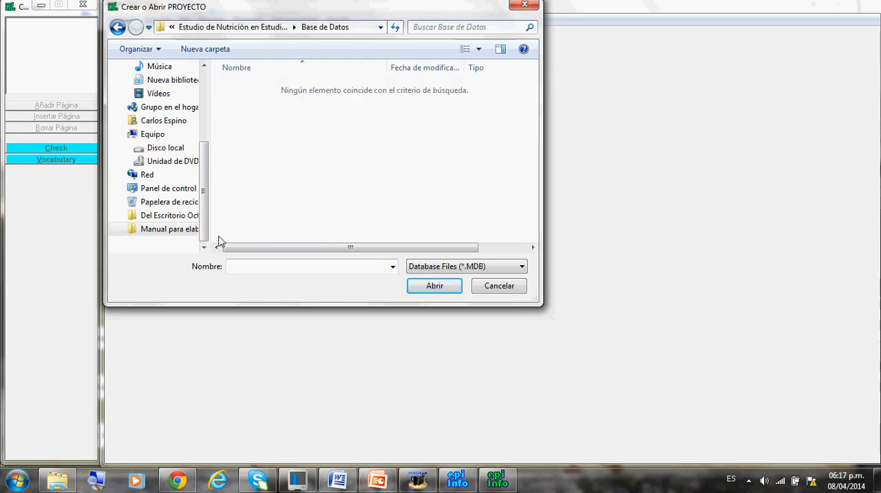
# Name the project database Estudios Nutricional Estudiantes and create it in the current folder.
pyautogui.click(233, 270)
pyautogui.write('E')
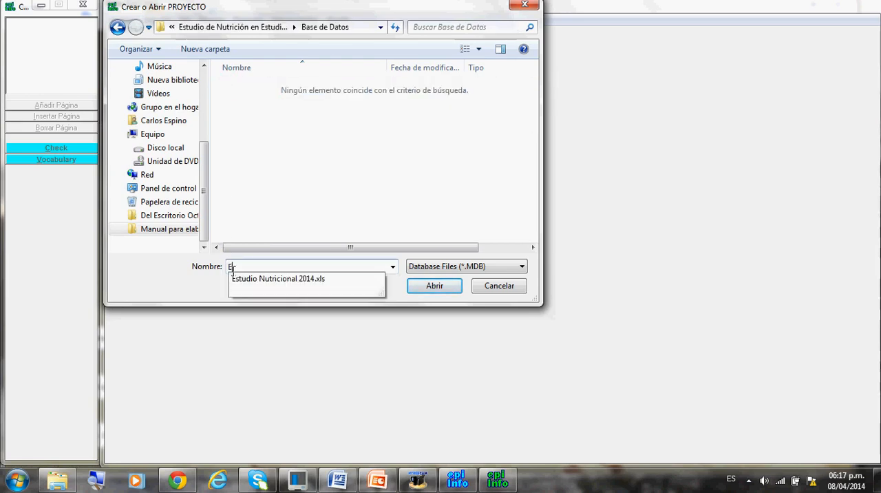
pyautogui.write('studios Nutricion')
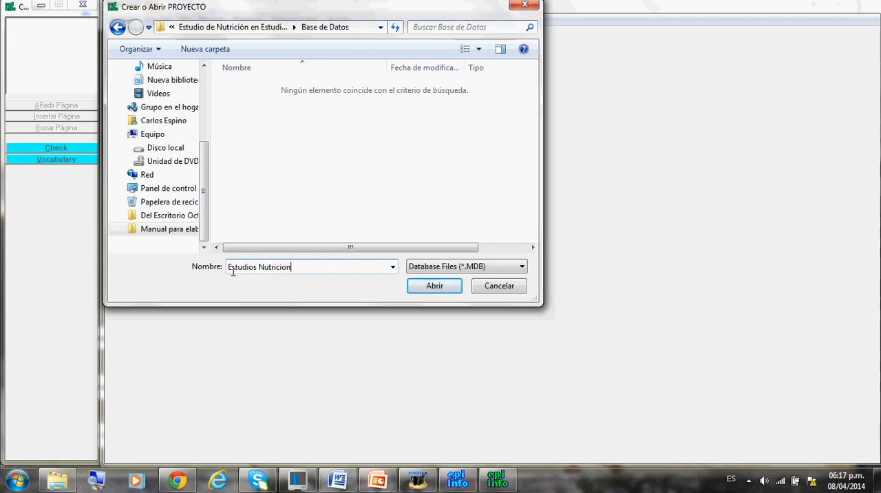
pyautogui.write('al Estudiantes')
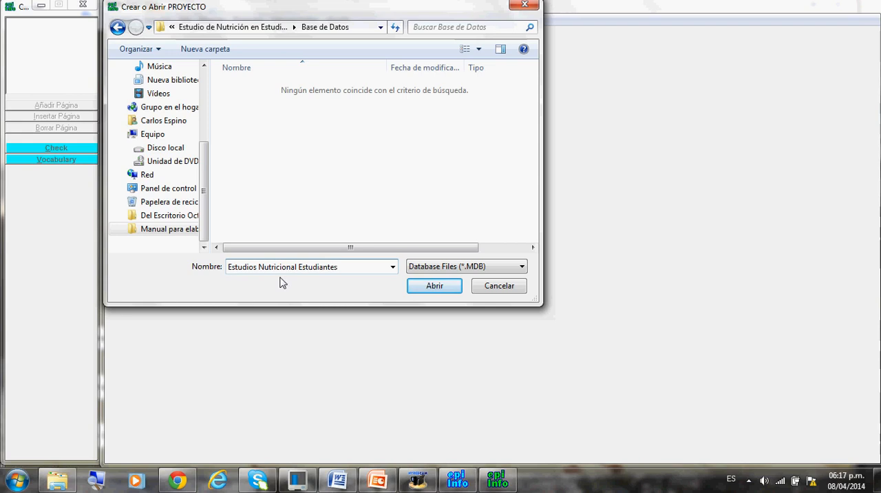
pyautogui.click(436, 289)
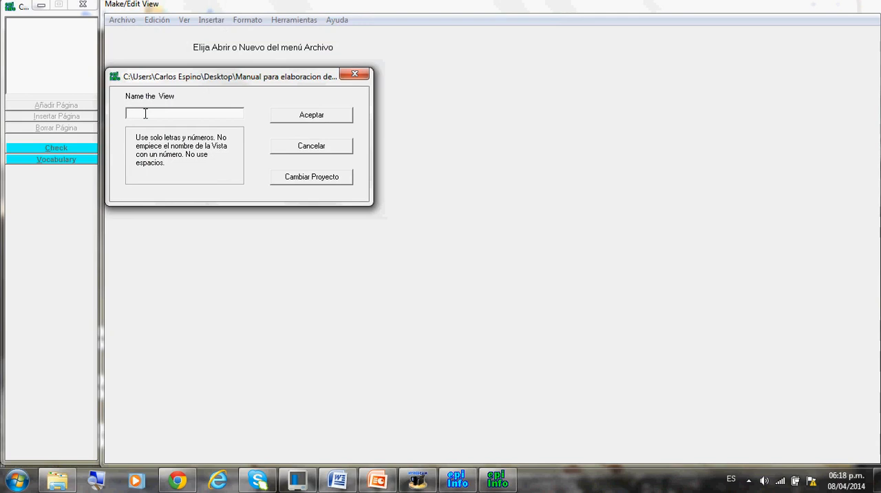
# Name the view EstudioNutricionalEstudiantes, without spaces, and accept it.
pyautogui.write('Estudio Nutricional Estudiantes')
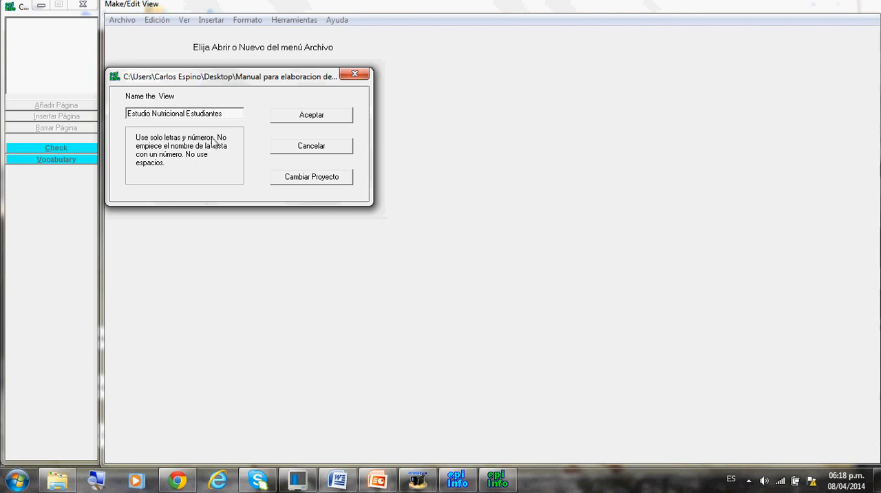
pyautogui.press('Delete')
pyautogui.press('Delete')
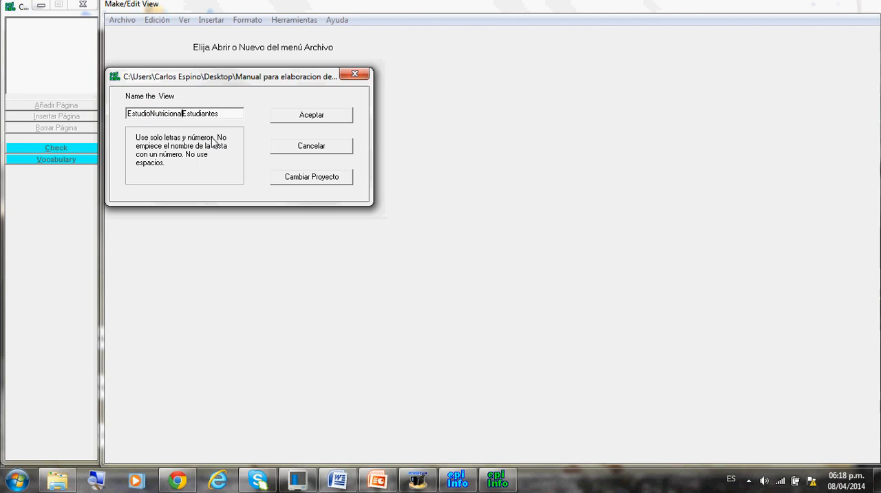
pyautogui.click(339, 117)
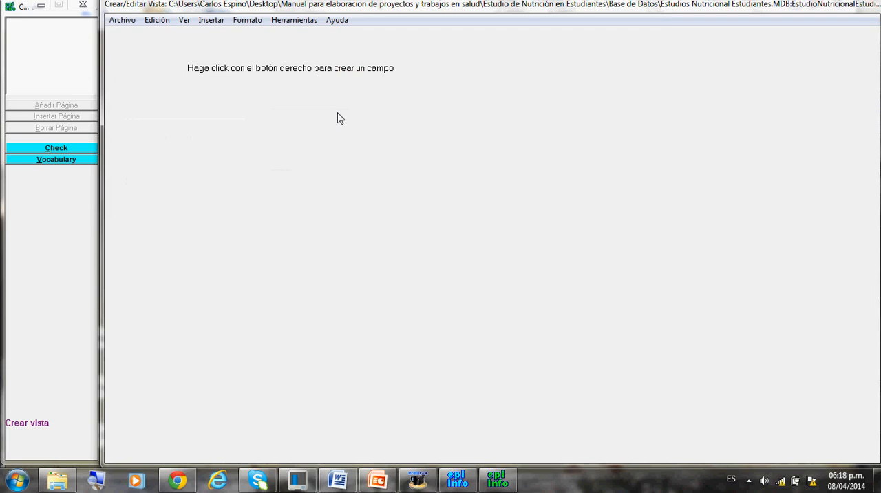
# Insert a field with the text Estudio Nutricional en Estudiantes and set its type to Etiquetas.
pyautogui.click(211, 20)
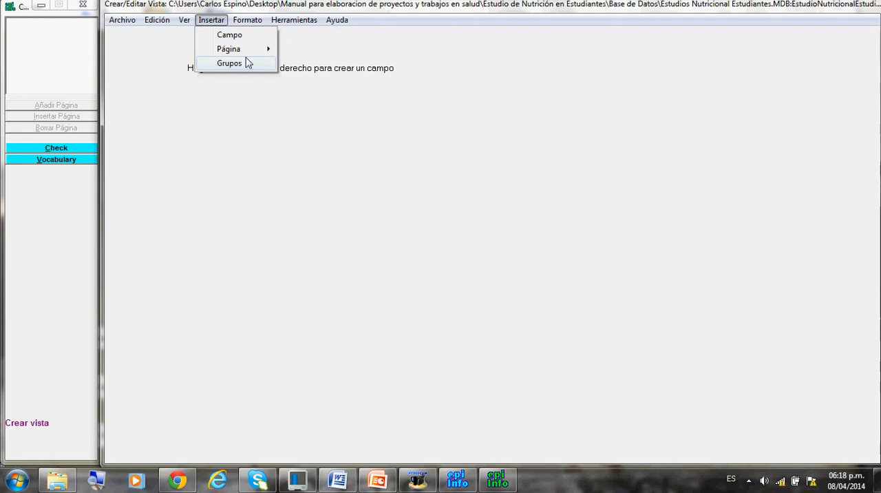
pyautogui.moveTo(229, 51)
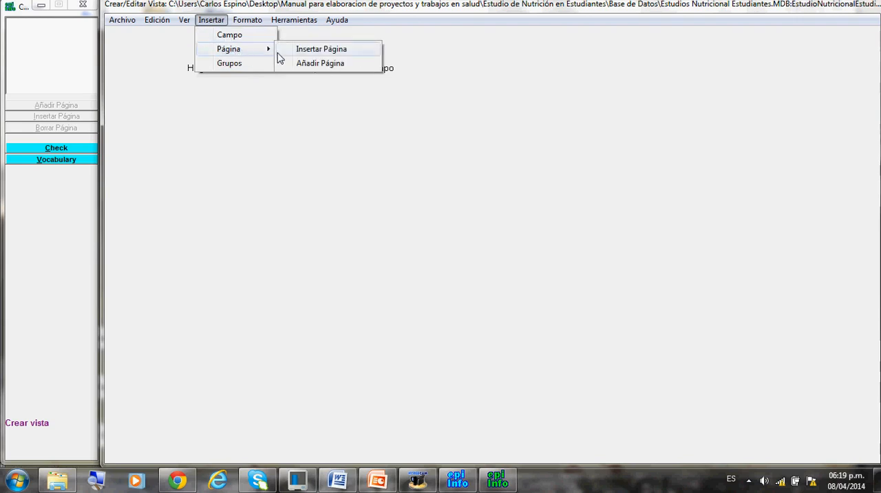
pyautogui.click(234, 38)
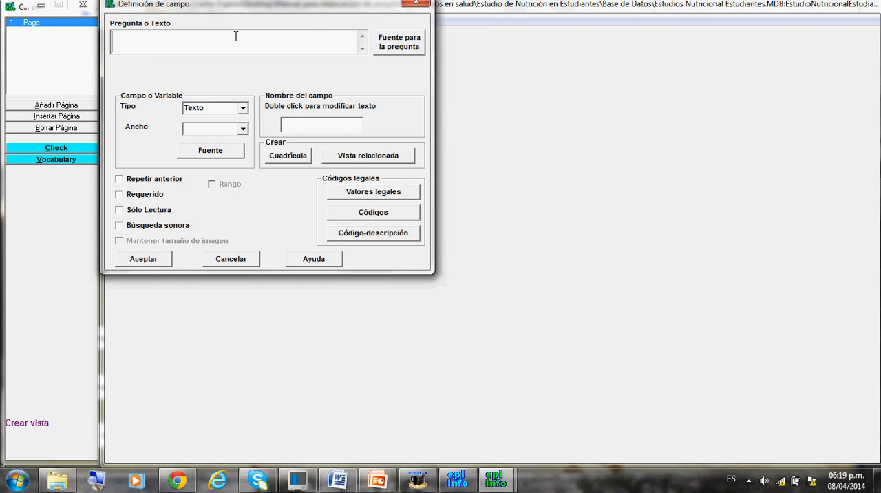
pyautogui.write('Estudio Nutr')
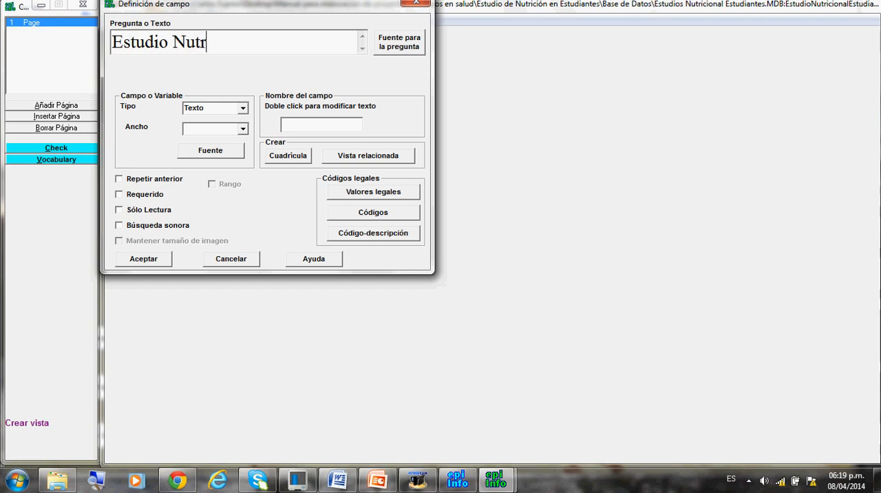
pyautogui.write('icional en ')
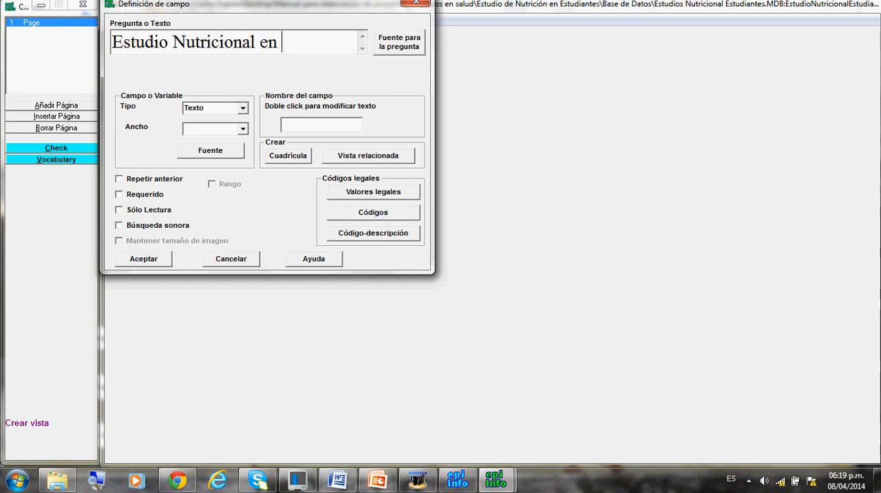
pyautogui.write('Estudiantes')
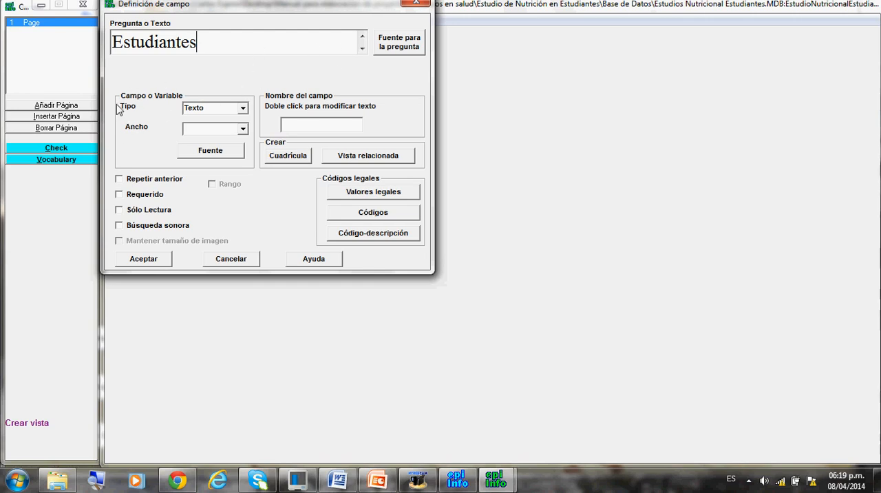
pyautogui.click(243, 109)
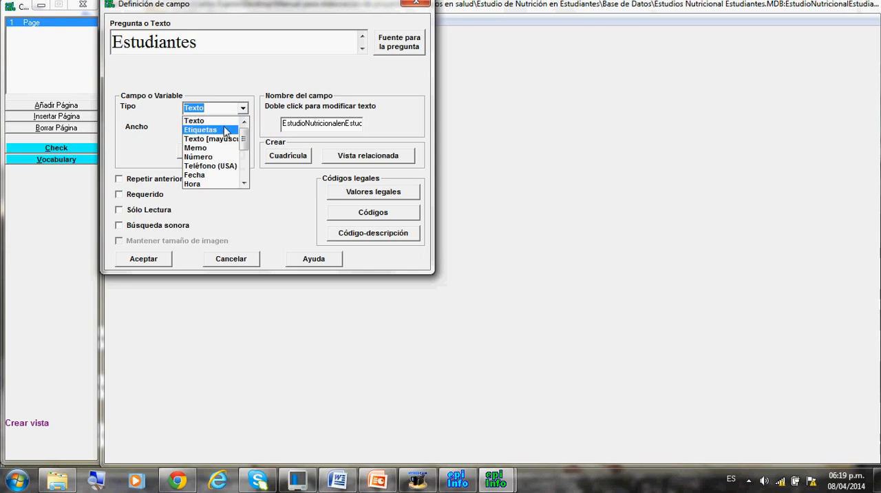
pyautogui.click(218, 129)
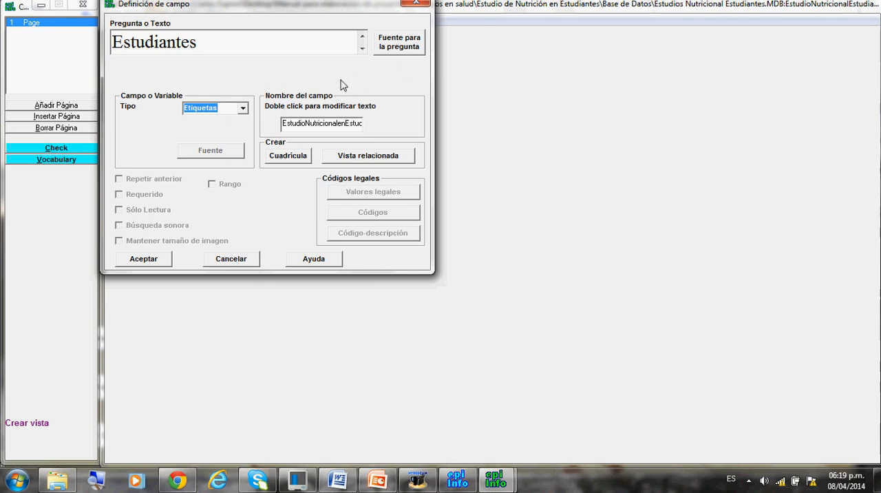
# Format the title label in bold (Negrita) at size 28, add it to the page and centre it near the top.
pyautogui.click(405, 51)
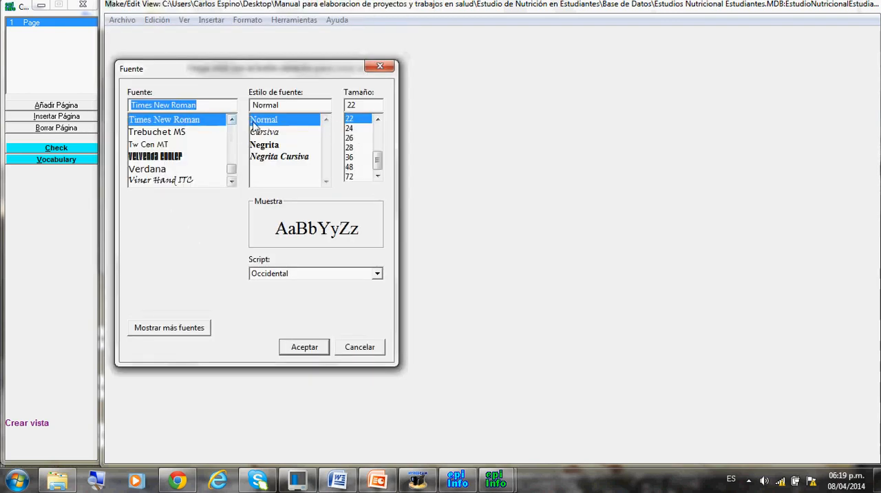
pyautogui.click(299, 145)
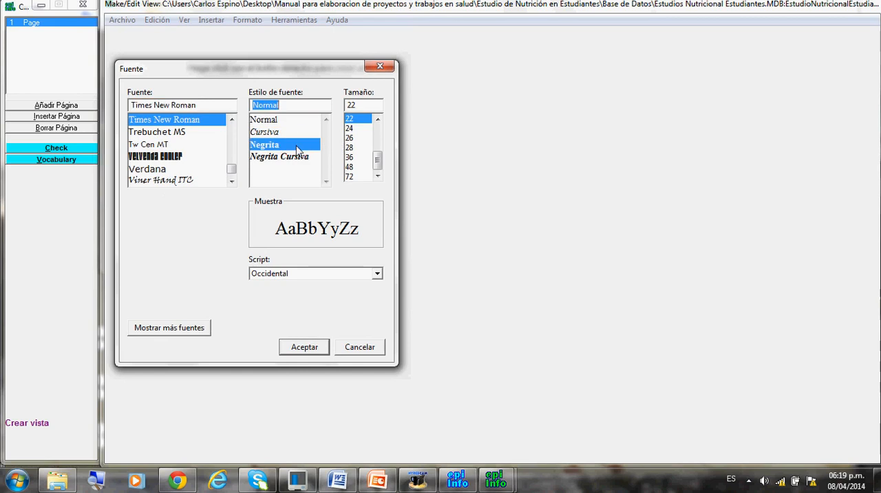
pyautogui.click(362, 150)
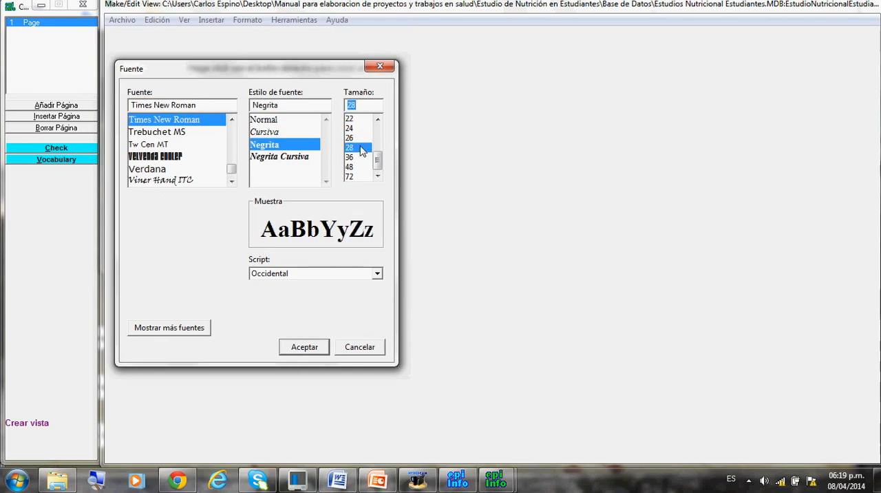
pyautogui.click(314, 351)
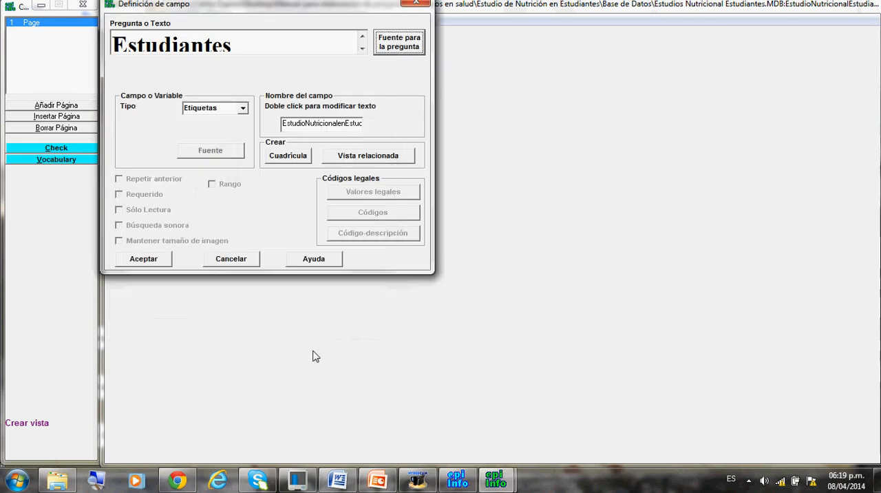
pyautogui.click(163, 261)
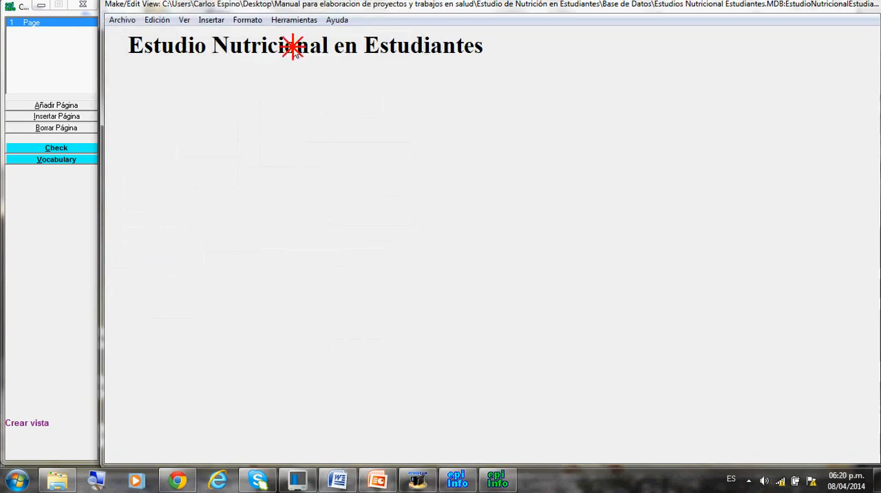
pyautogui.moveTo(293, 46); pyautogui.dragTo(471, 48)
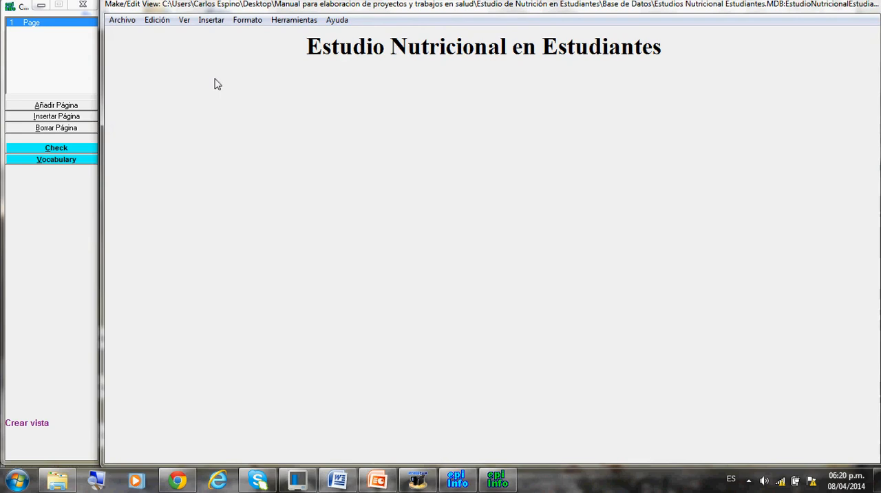
# Consult the variable names and types in the Word data dictionary table and return to the Epi Info view.
pyautogui.click(213, 22)
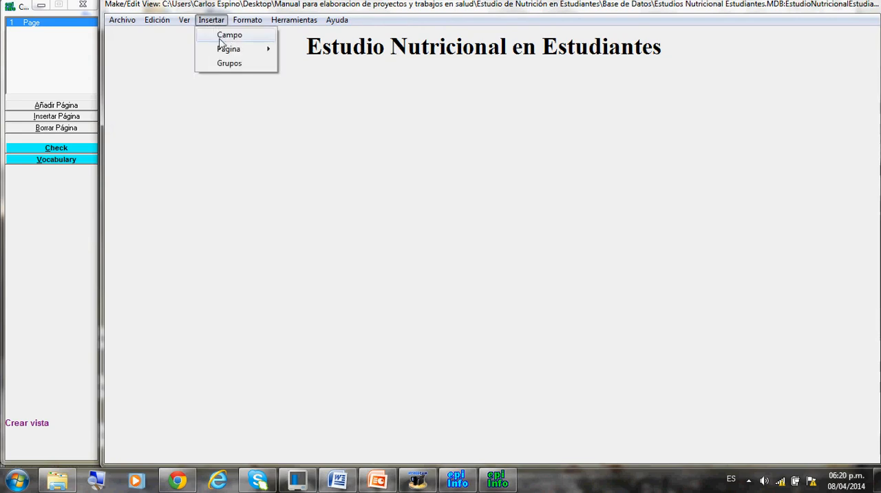
pyautogui.click(338, 485)
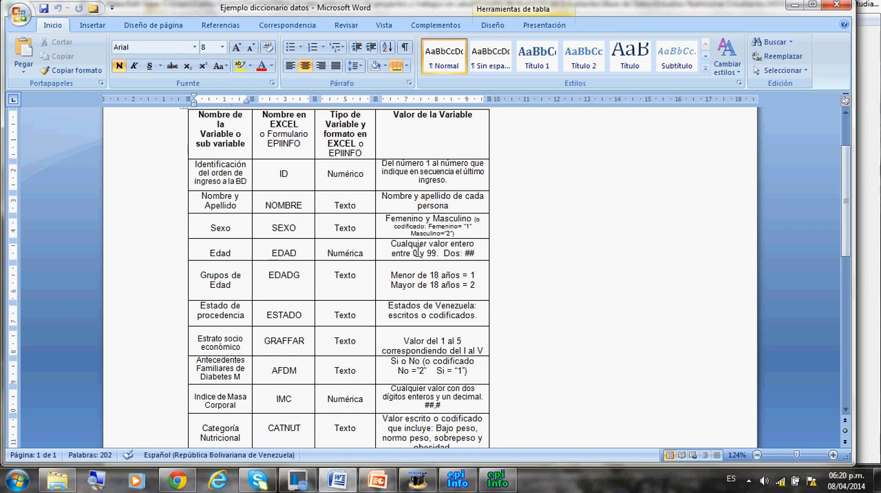
pyautogui.click(497, 480)
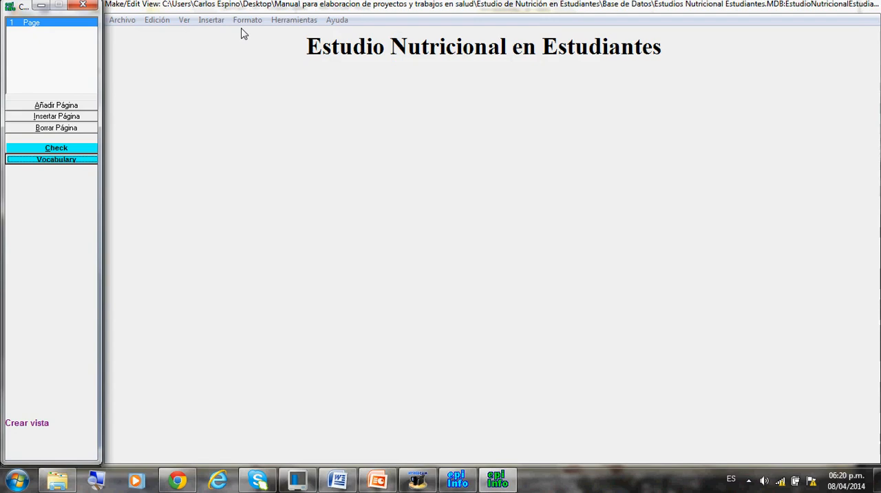
# Insert a new field with the question text ID and the field name Identificación.
pyautogui.click(216, 21)
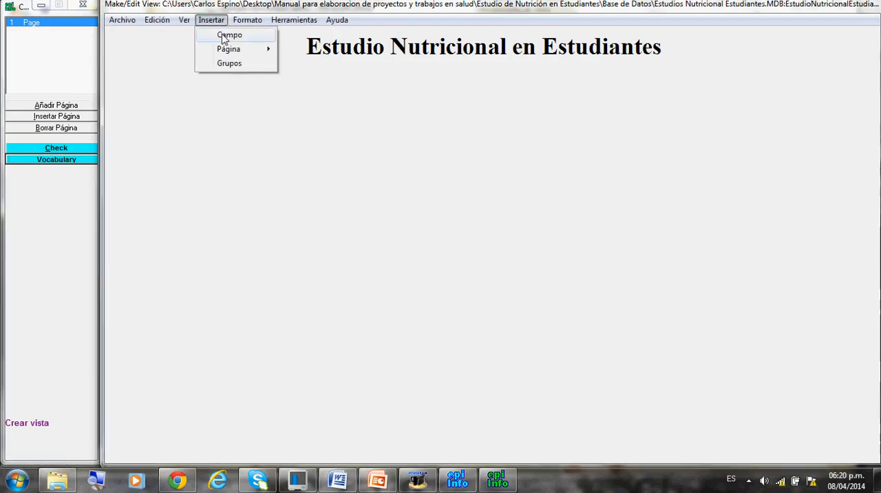
pyautogui.click(221, 36)
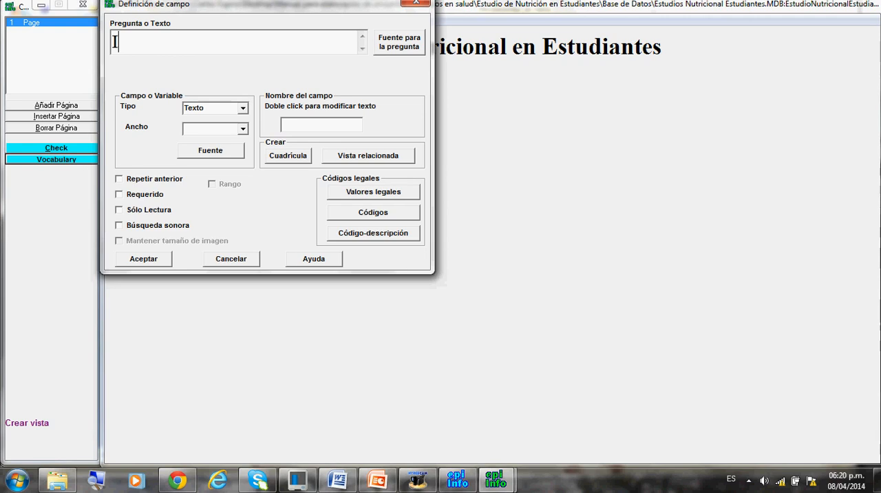
pyautogui.write('ID')
pyautogui.click(303, 126)
pyautogui.press('BackSpace')
pyautogui.press('BackSpace')
pyautogui.write('Identificación')
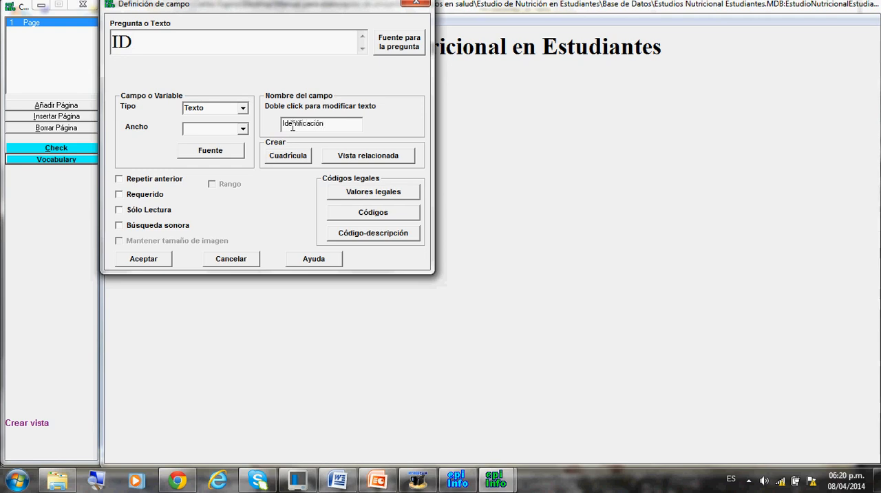
# Set the ID field's type to Número with the three-digit pattern ###.
pyautogui.click(243, 110)
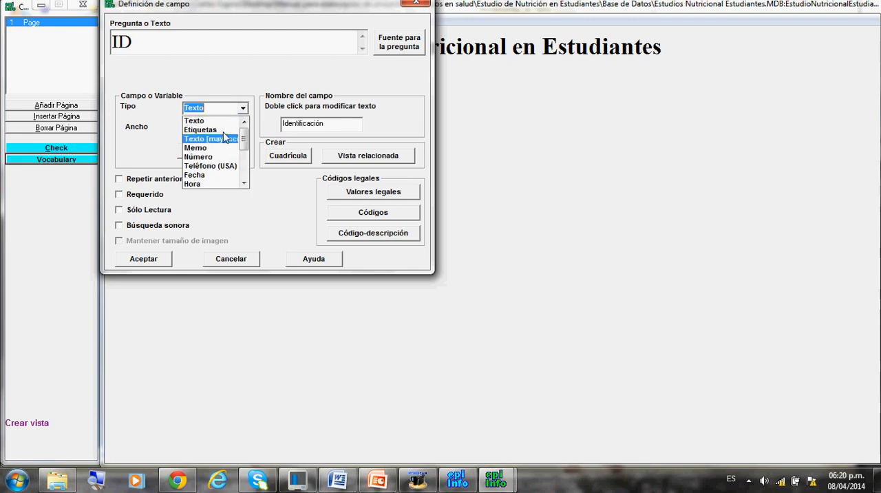
pyautogui.click(207, 157)
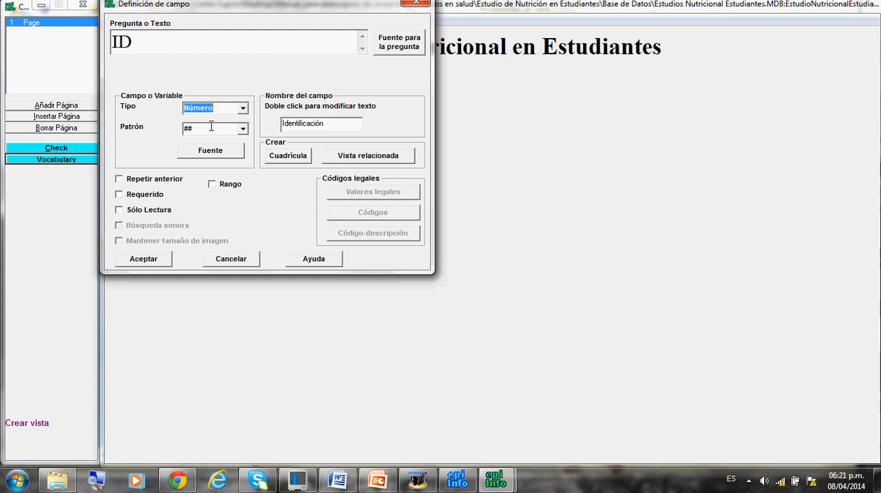
pyautogui.click(243, 132)
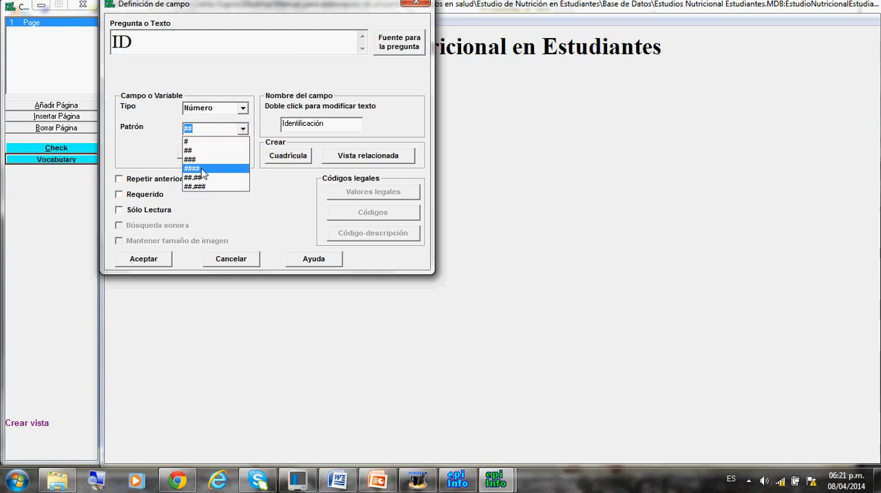
pyautogui.click(195, 126)
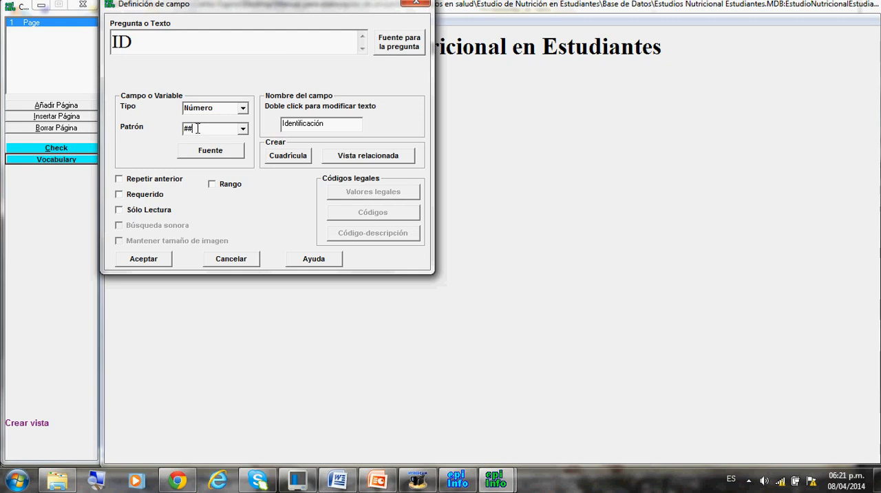
pyautogui.click(243, 128)
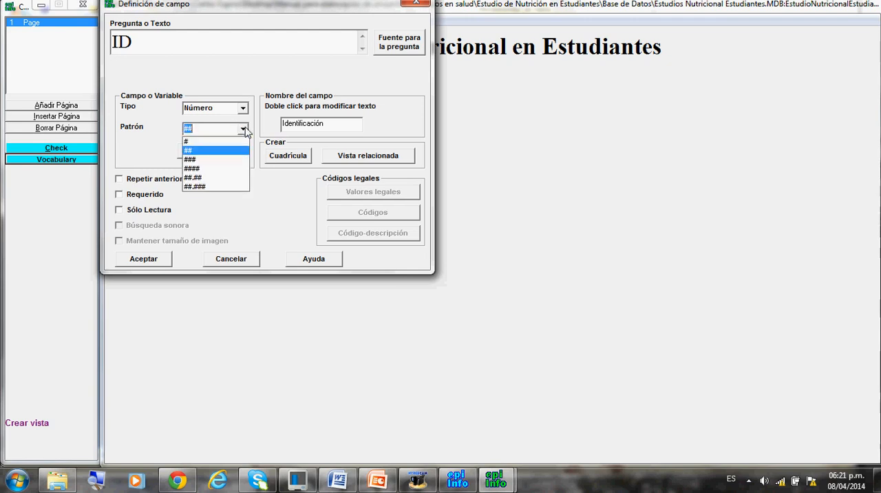
pyautogui.click(210, 150)
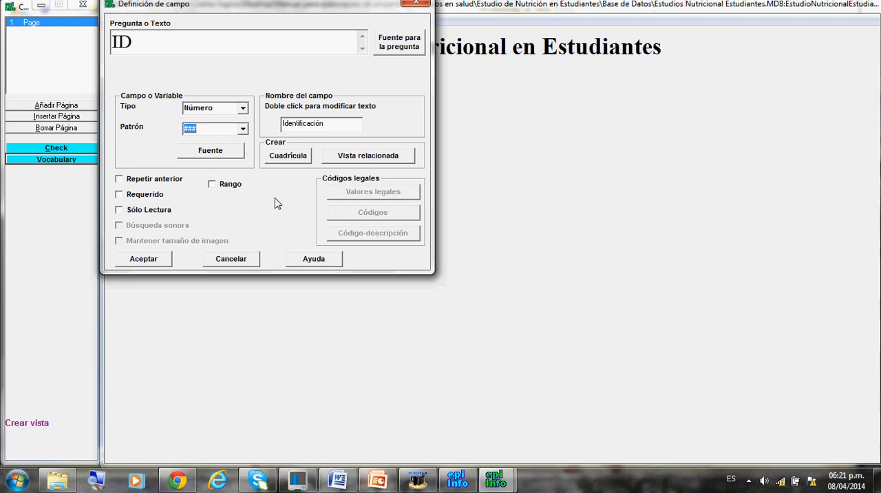
# Mark the ID field as Requerido, add it to the page and place it below and left of the title.
pyautogui.click(119, 196)
pyautogui.click(144, 258)
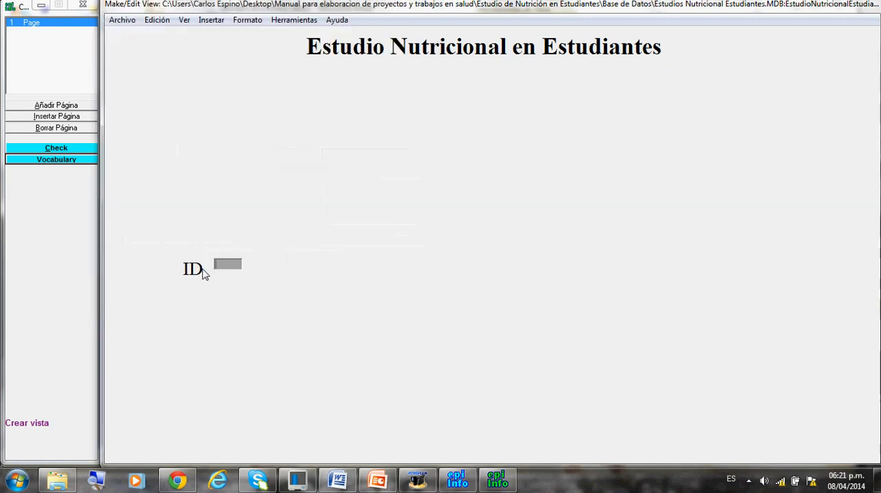
pyautogui.moveTo(203, 274); pyautogui.dragTo(190, 131)
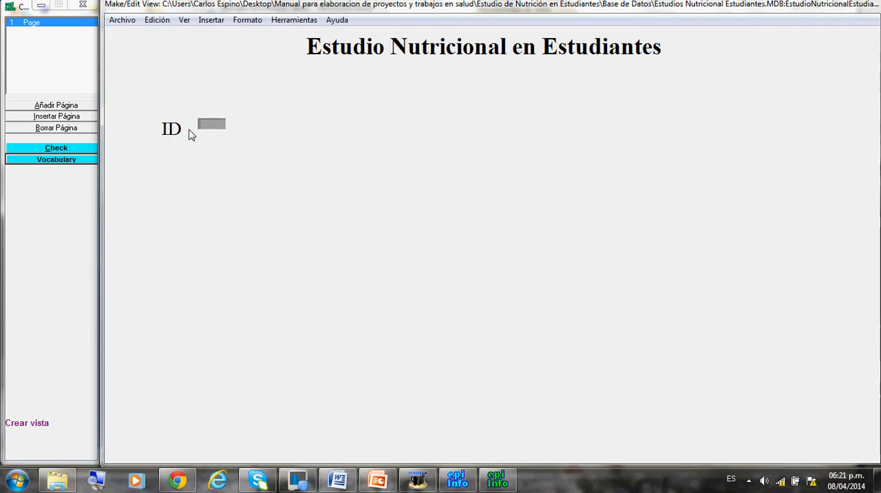
# Insert a new field with the question text Nombre and the field name NombreYApellido.
pyautogui.click(213, 20)
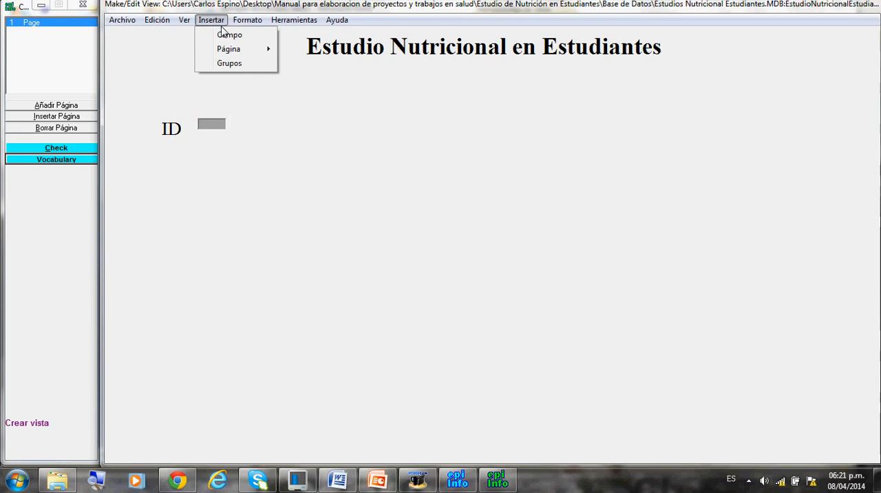
pyautogui.click(224, 33)
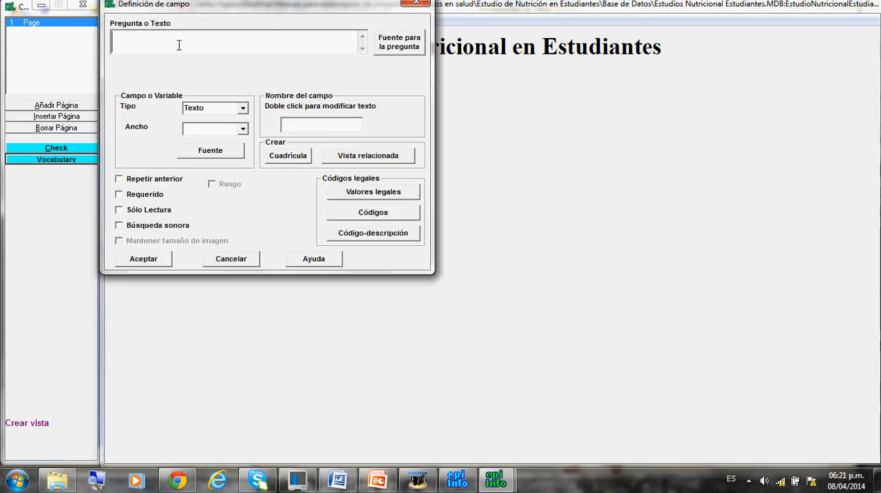
pyautogui.write('Nombre')
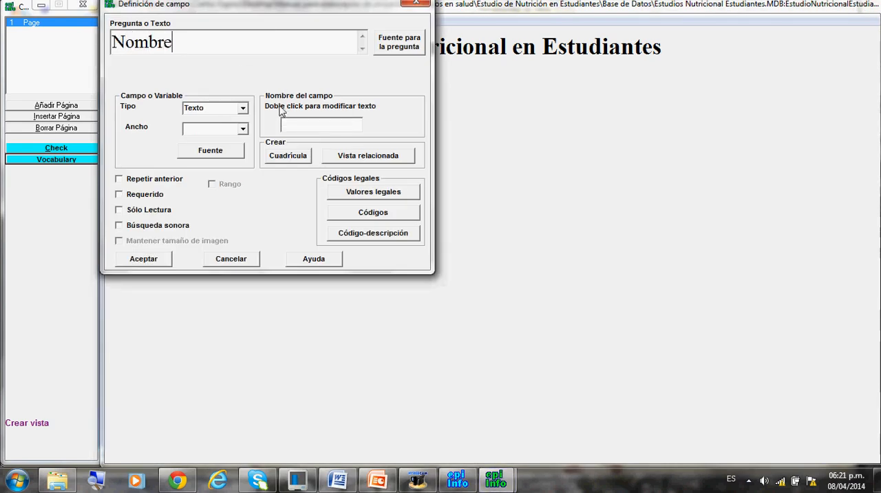
pyautogui.doubleClick(290, 124)
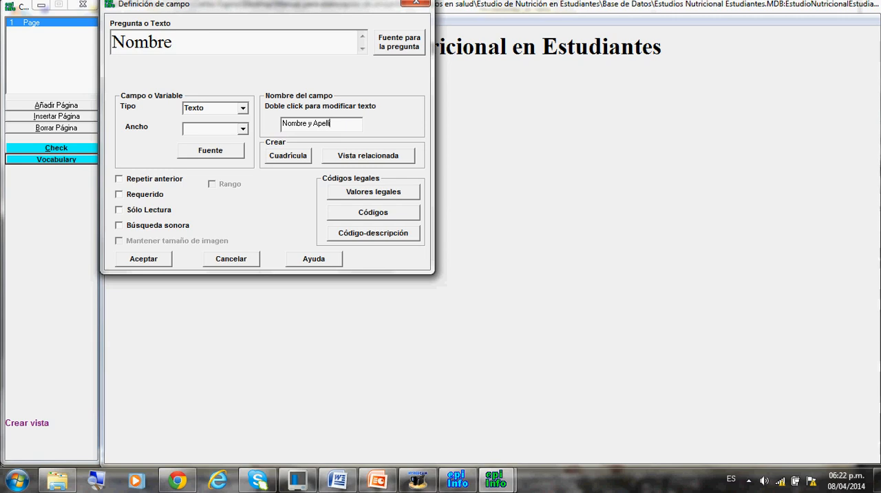
pyautogui.write('do')
# Set the Nombre field to type Texto with width 30, make it Requerido and add it to the page.
pyautogui.click(245, 108)
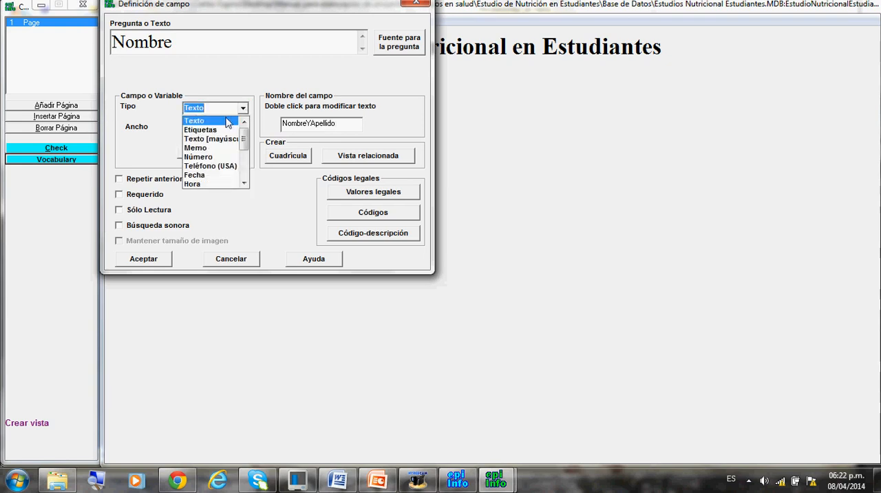
pyautogui.click(221, 123)
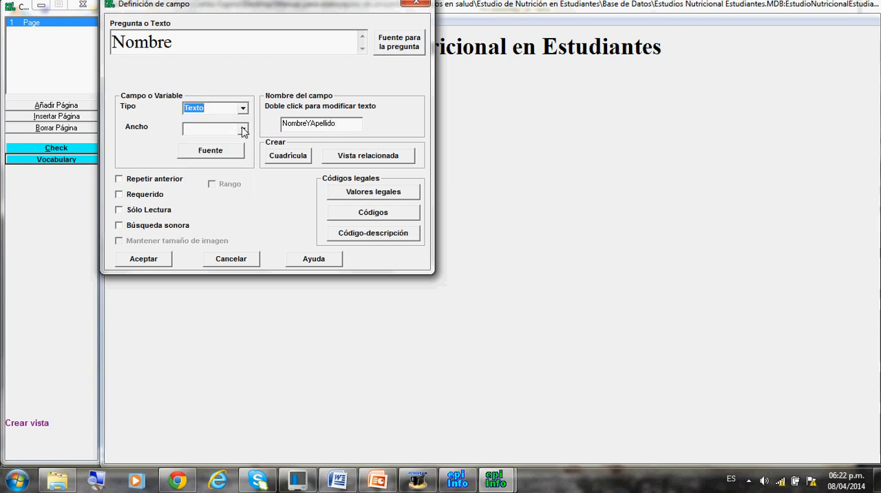
pyautogui.click(242, 131)
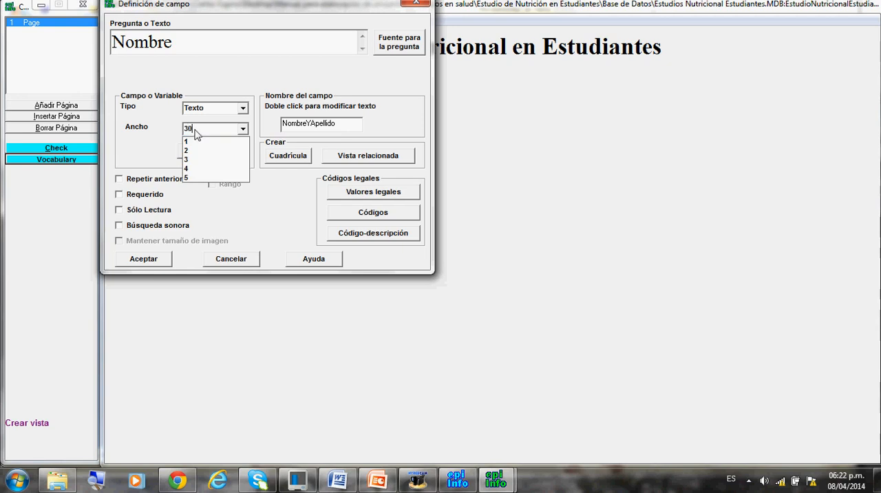
pyautogui.click(195, 130)
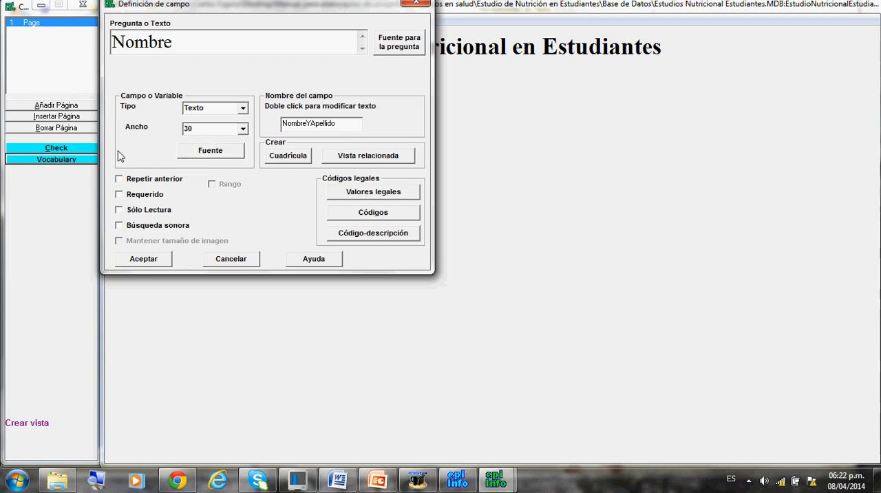
pyautogui.click(120, 195)
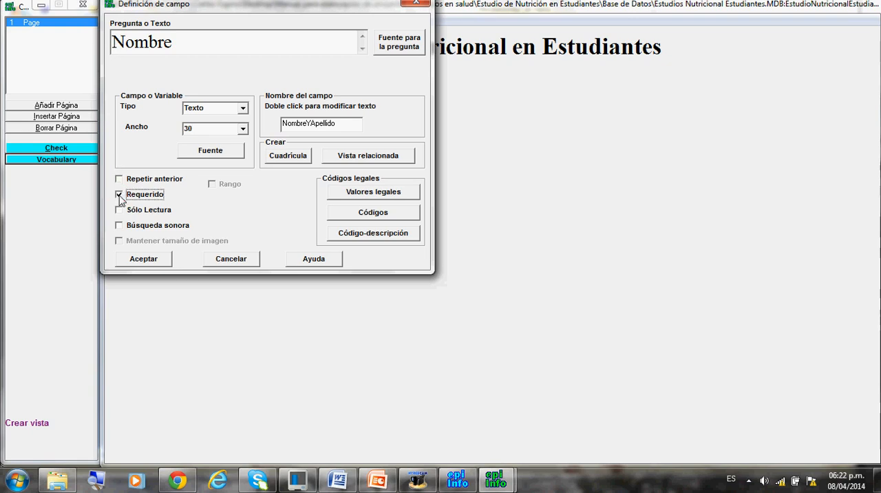
pyautogui.click(143, 260)
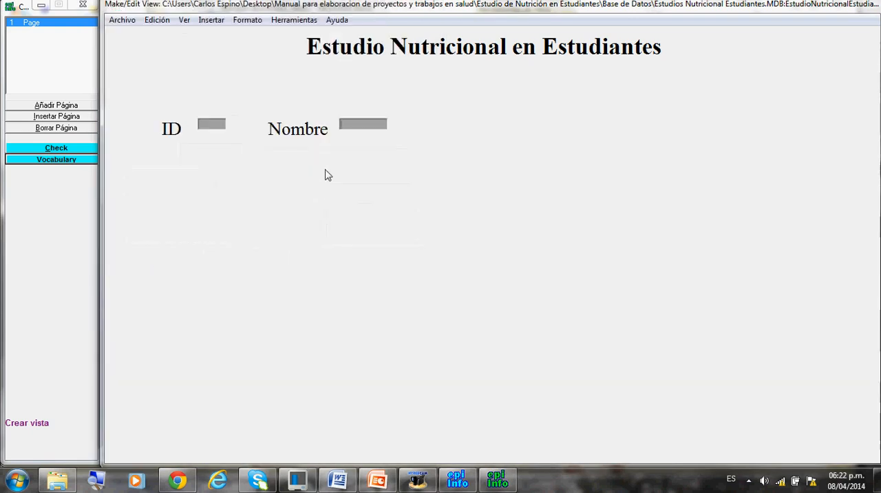
# Insert a new field with the question text Sexo, of type Texto with a width of 18.
pyautogui.click(213, 21)
pyautogui.click(220, 35)
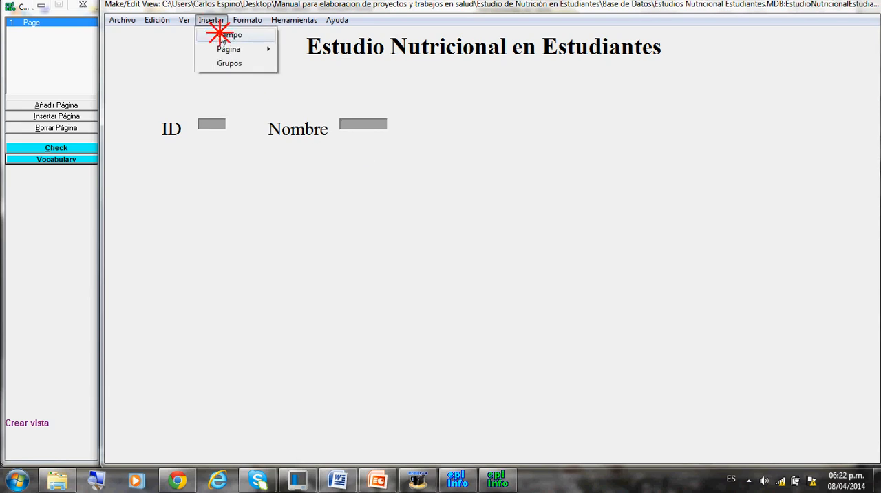
pyautogui.write('S')
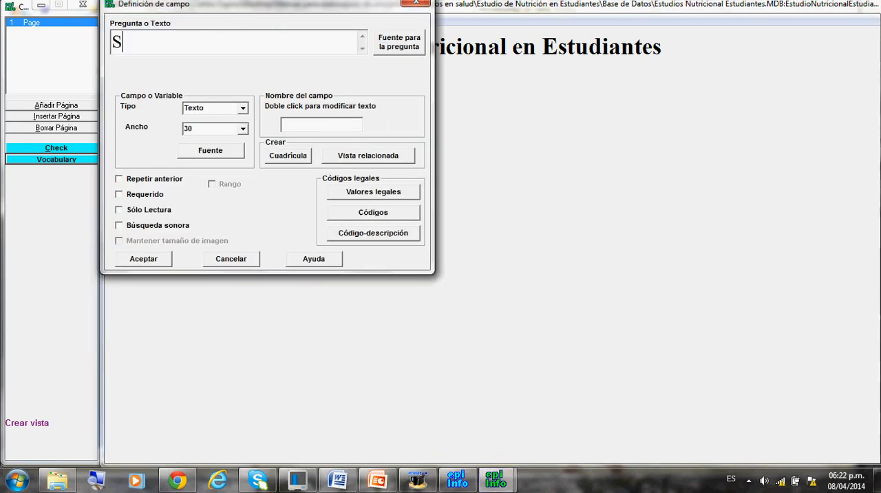
pyautogui.write('exo')
pyautogui.click(244, 109)
pyautogui.click(243, 109)
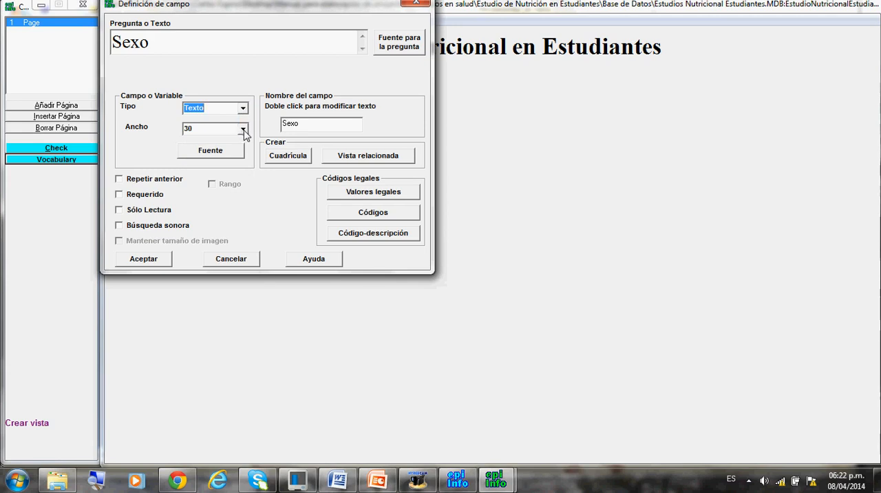
pyautogui.click(243, 130)
pyautogui.click(195, 128)
pyautogui.press('BackSpace')
pyautogui.write('18')
# Create a new legal values table for Sexo with the entries Femenino and Masculino.
pyautogui.click(348, 197)
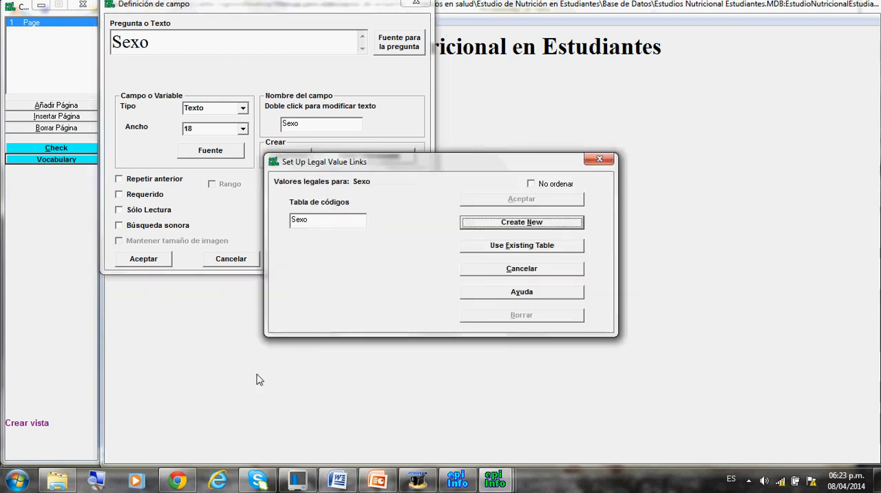
pyautogui.click(527, 228)
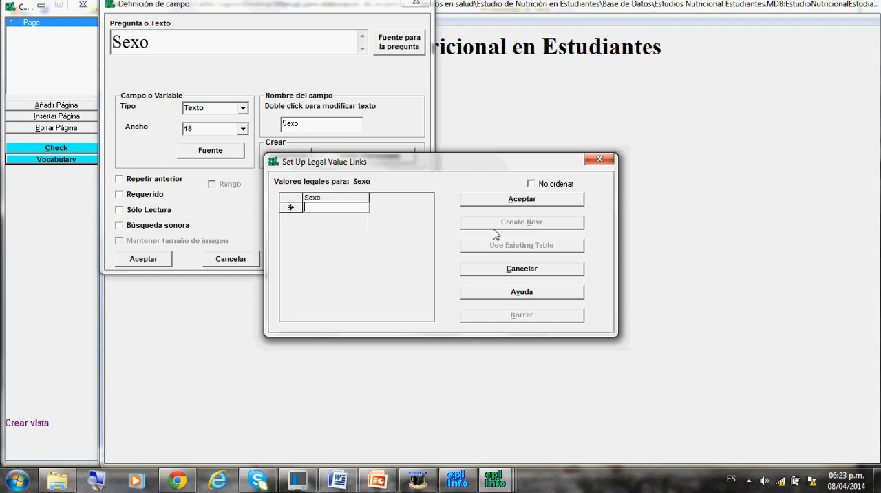
pyautogui.write('Femenino')
pyautogui.press('Return')
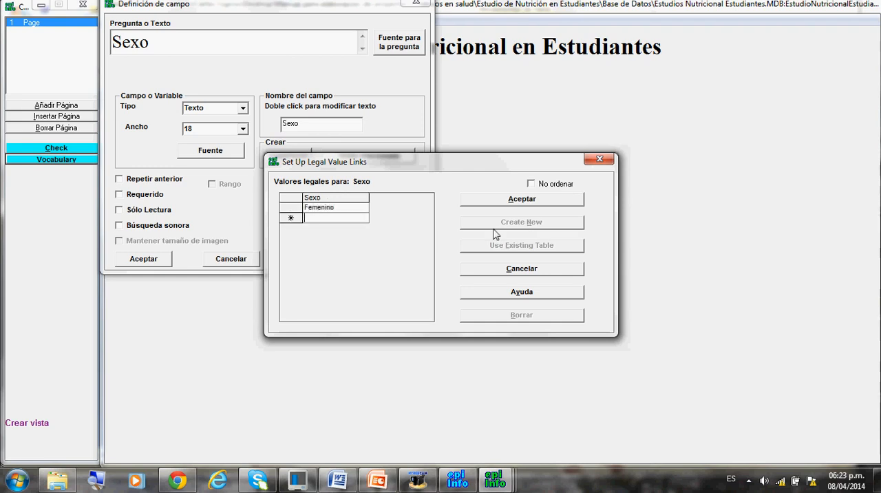
pyautogui.write('ascul')
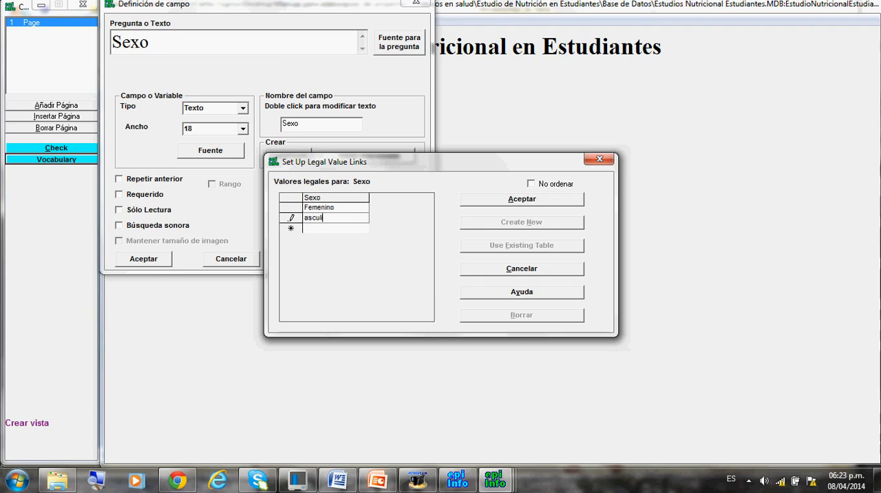
pyautogui.write('ino')
pyautogui.click(304, 219)
pyautogui.write('M')
pyautogui.click(342, 220)
pyautogui.press('Return')
# Add No Registrado as the third legal value for Sexo and accept the list with No ordenar enabled.
pyautogui.click(343, 227)
pyautogui.write('R')
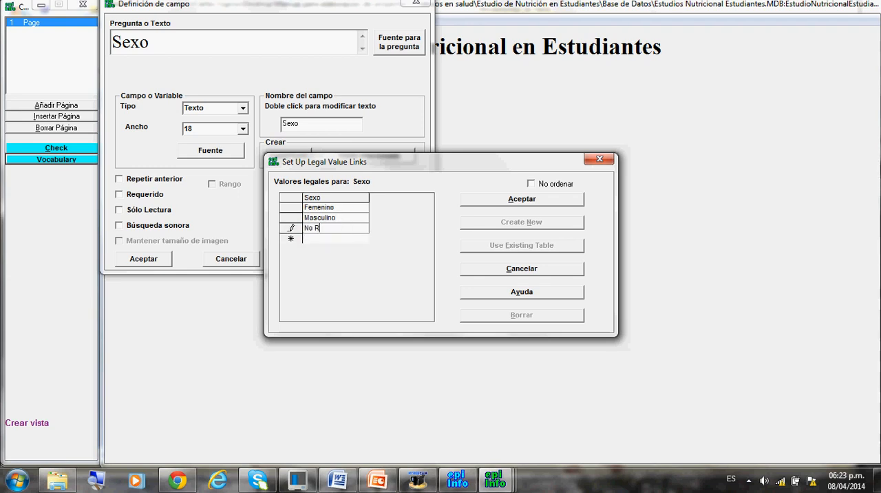
pyautogui.write('egistrado')
pyautogui.click(533, 186)
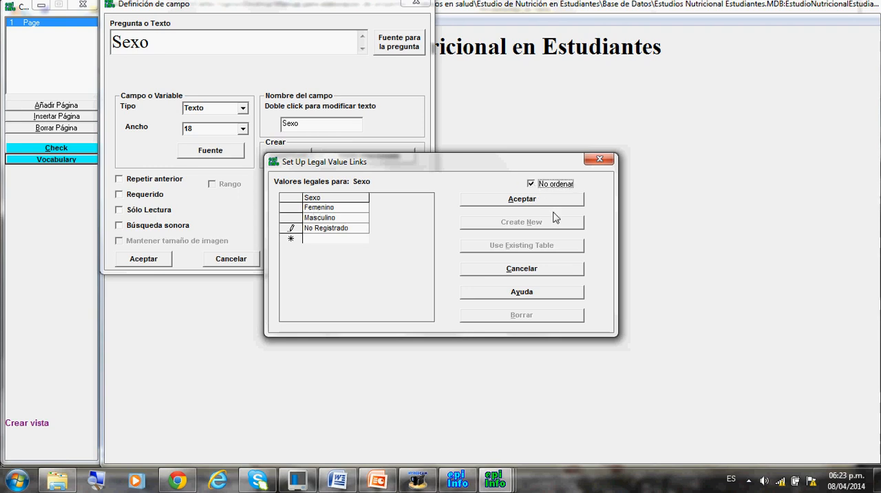
pyautogui.click(528, 200)
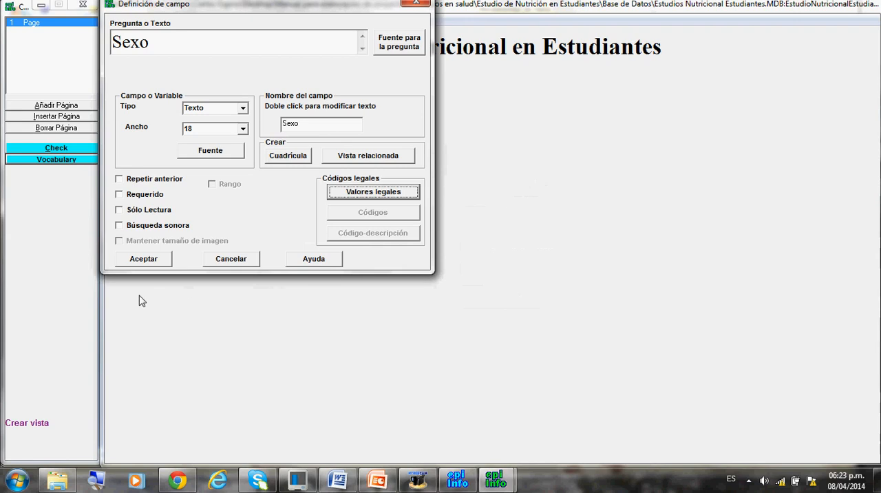
# Add the Sexo field to the page beside Nombre and check the choices it offers.
pyautogui.click(153, 263)
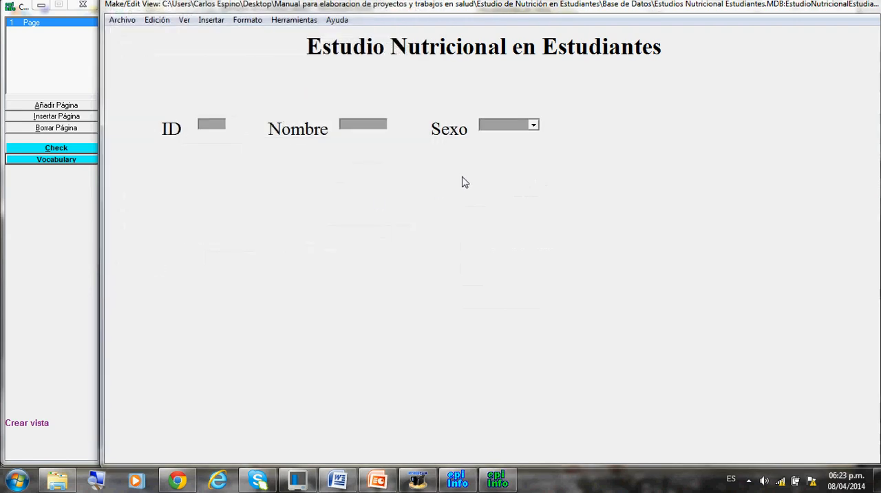
pyautogui.click(533, 126)
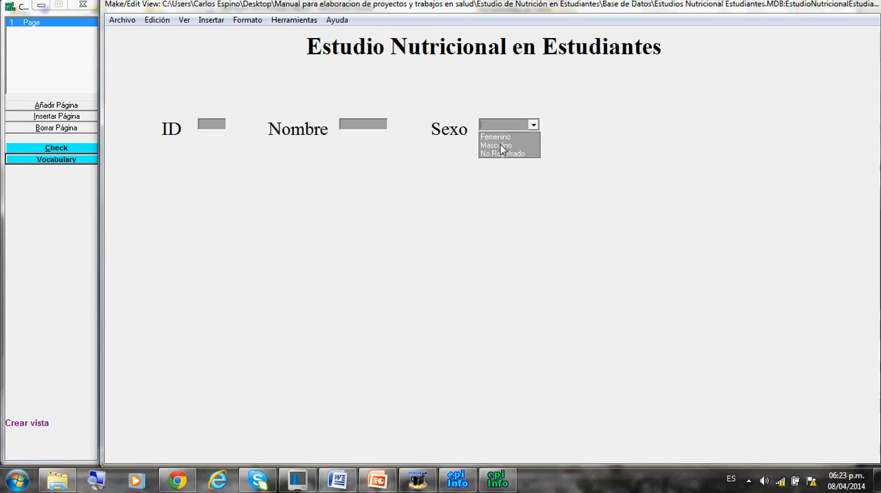
pyautogui.click(568, 118)
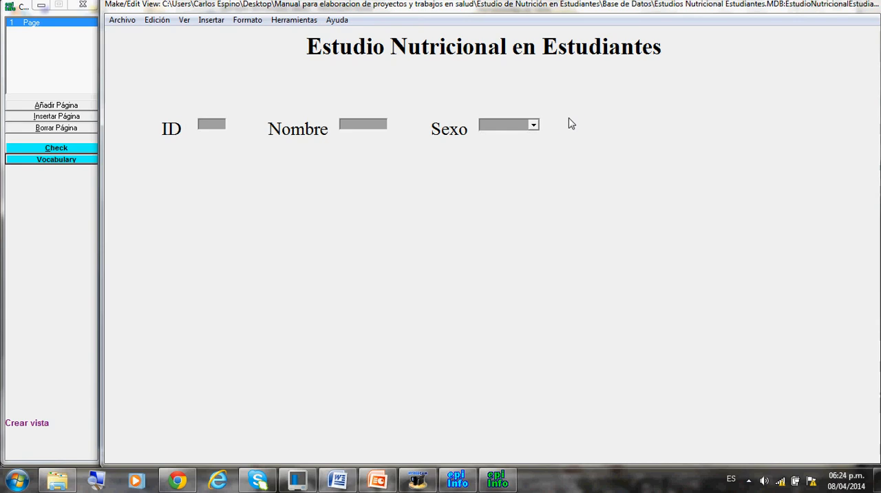
# Insert a new field with the question text Edad, of type Número with the ## pattern.
pyautogui.click(211, 20)
pyautogui.click(217, 36)
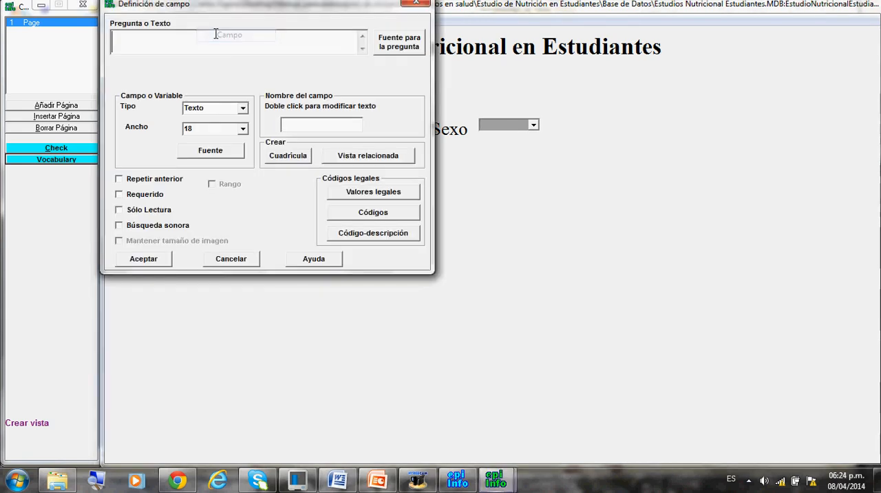
pyautogui.write('Edad')
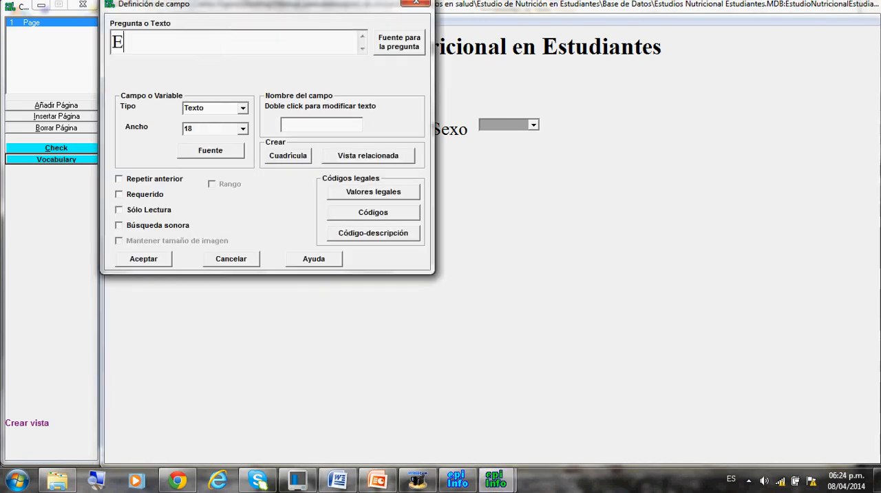
pyautogui.click(242, 108)
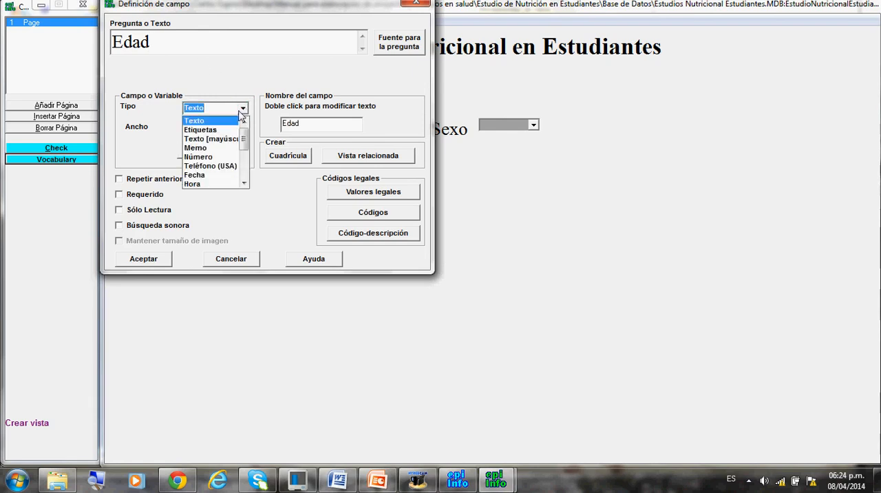
pyautogui.click(211, 158)
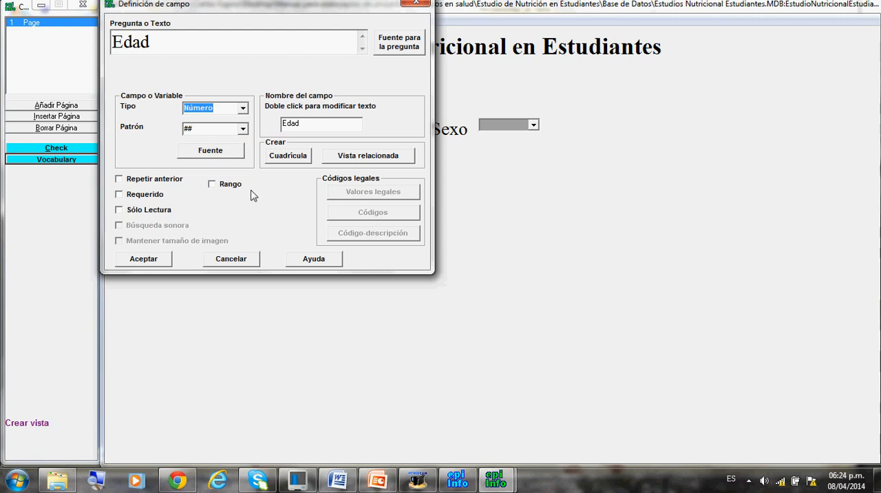
# Enable Rango for Edad, enter its lower and upper limits, and add the field to the page beside Sexo.
pyautogui.click(216, 187)
pyautogui.click(212, 185)
pyautogui.doubleClick(272, 205)
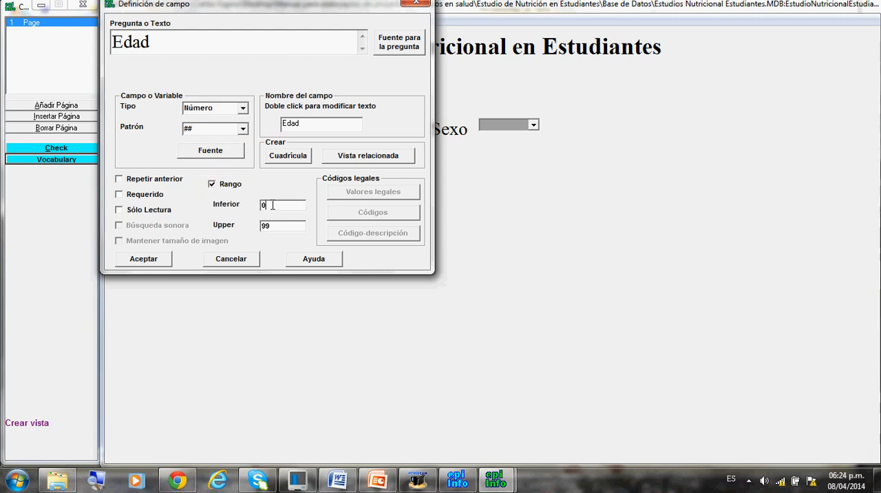
pyautogui.write('15')
pyautogui.doubleClick(270, 225)
pyautogui.write('9')
pyautogui.click(157, 263)
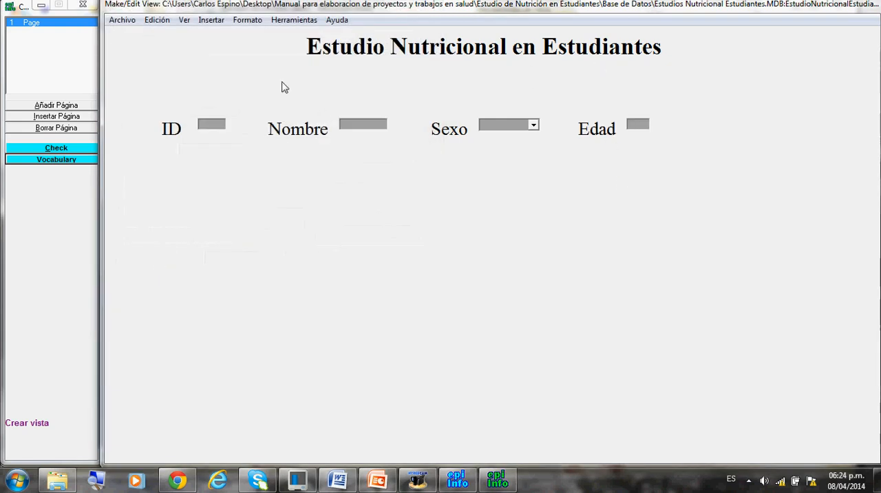
# Insert a new field with the question text EdadG, of type Texto with a width of 18.
pyautogui.click(211, 20)
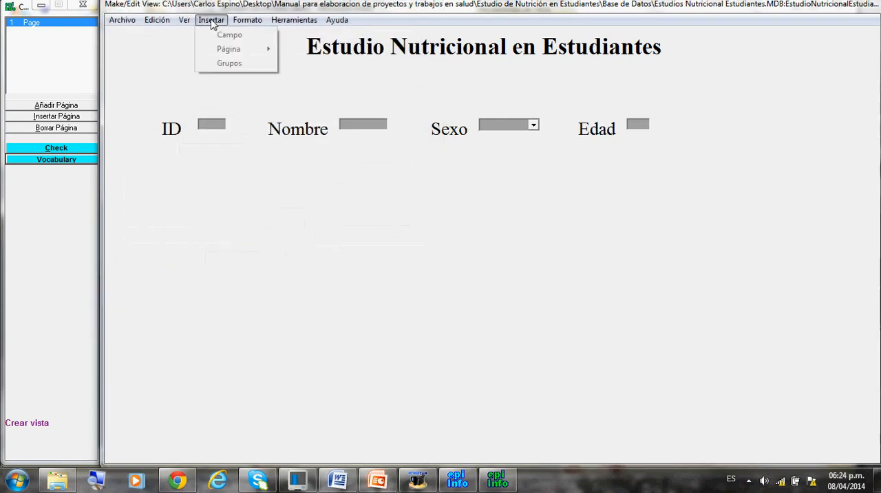
pyautogui.click(213, 34)
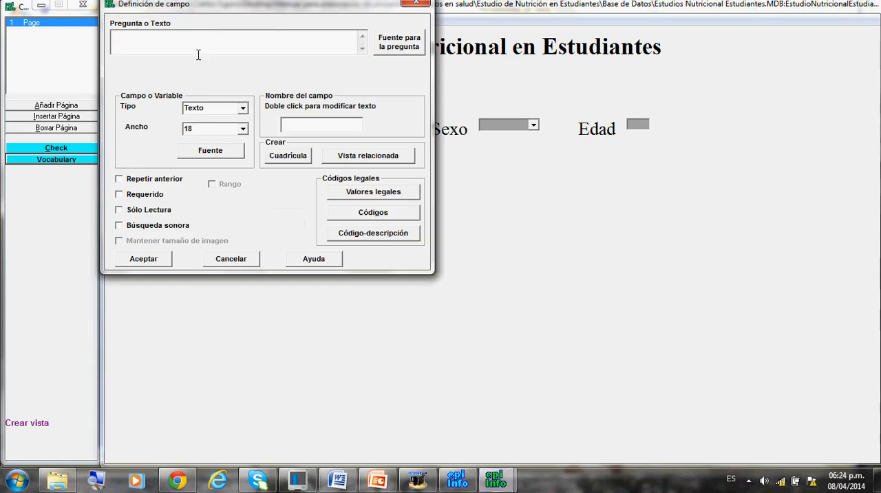
pyautogui.click(195, 45)
pyautogui.write('ED')
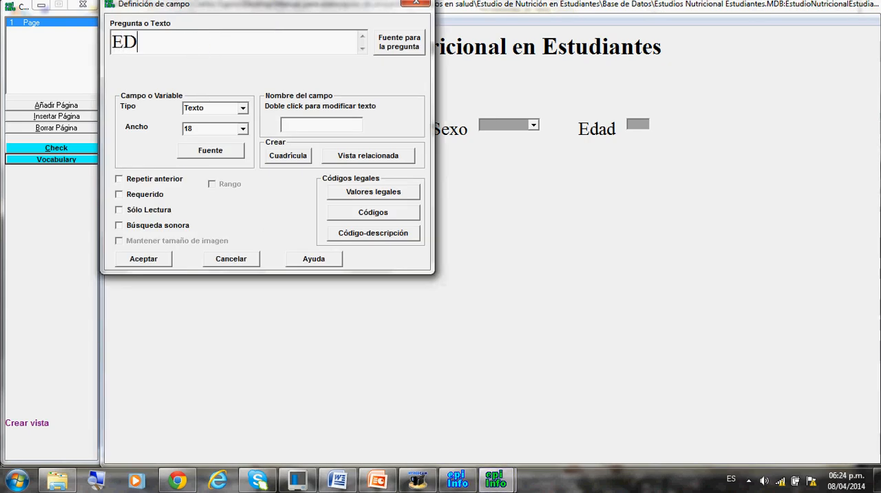
pyautogui.press('BackSpace')
pyautogui.write('dadG')
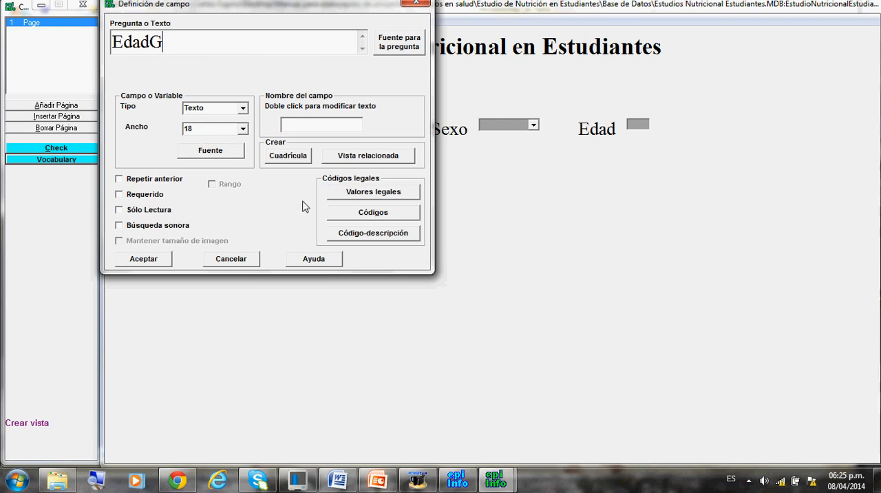
# Create a legal values table for EdadG with Menor de 18 and Igual y mayor 18, and accept it with No ordenar enabled.
pyautogui.click(347, 197)
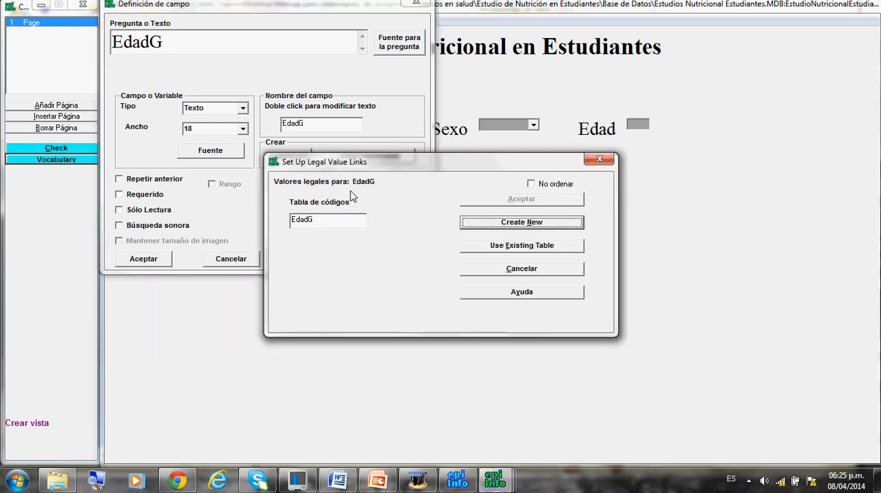
pyautogui.click(477, 224)
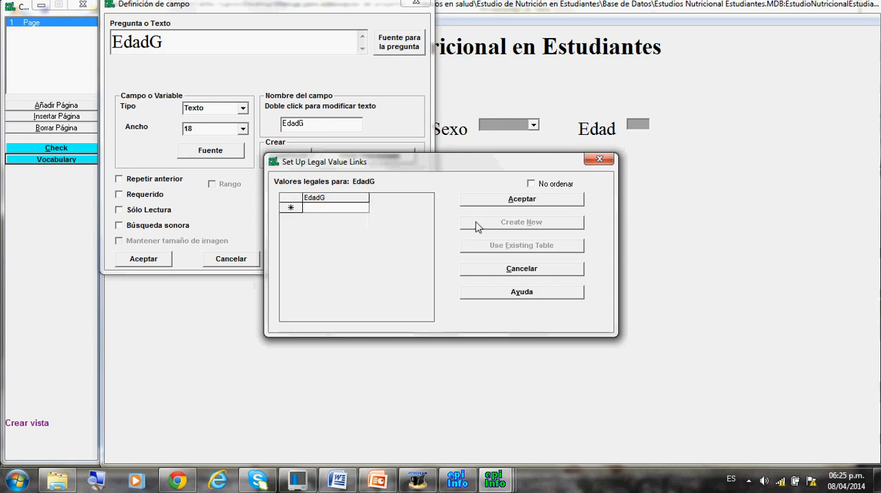
pyautogui.write('Menor de 18')
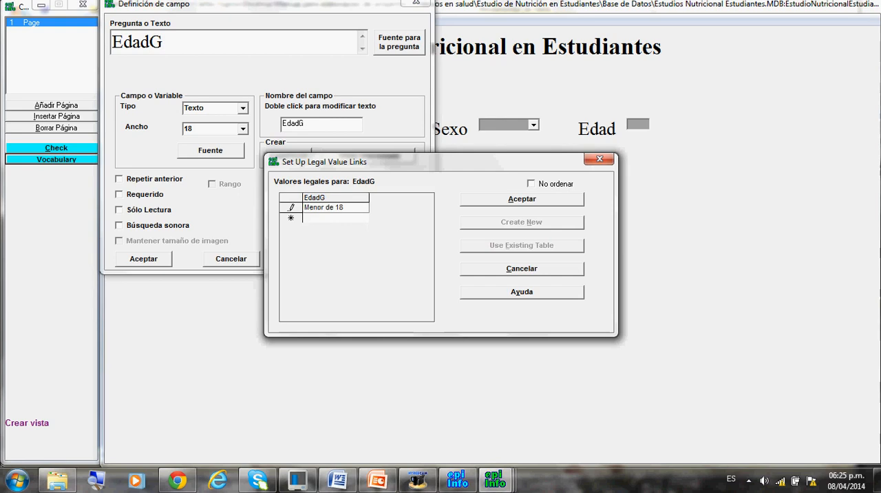
pyautogui.press('Return')
pyautogui.write('I')
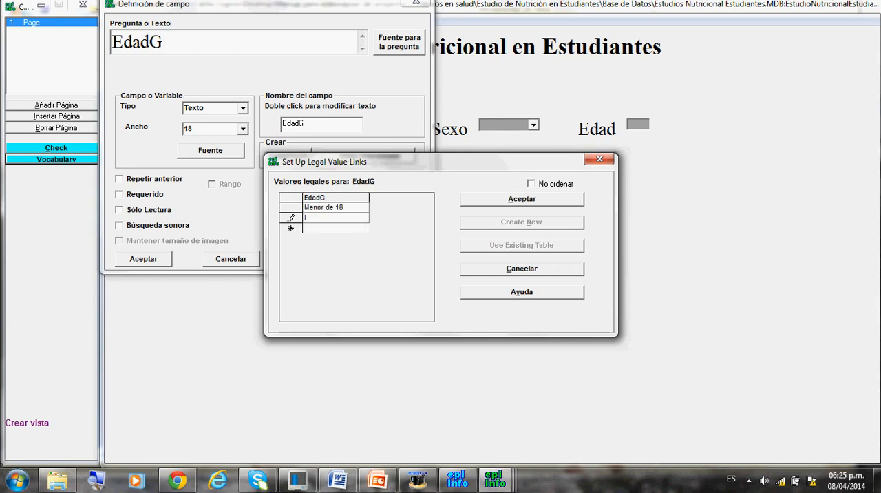
pyautogui.write('gual y mayor 18')
pyautogui.click(531, 186)
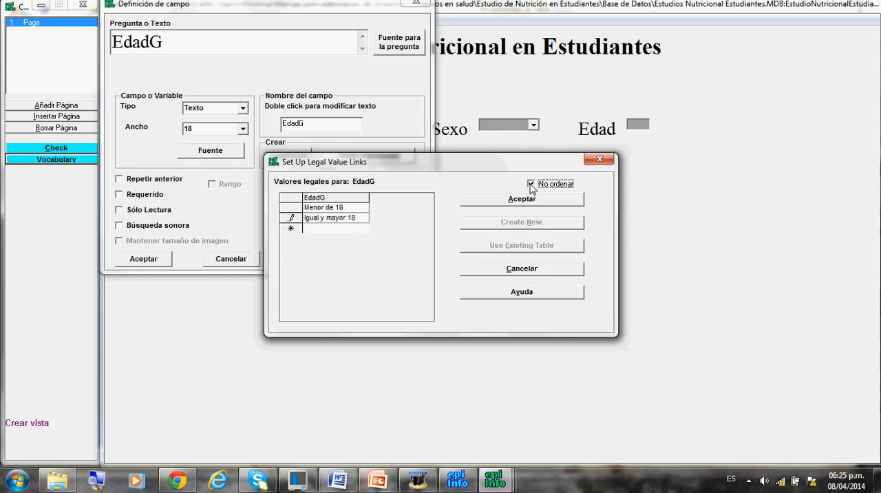
pyautogui.click(480, 200)
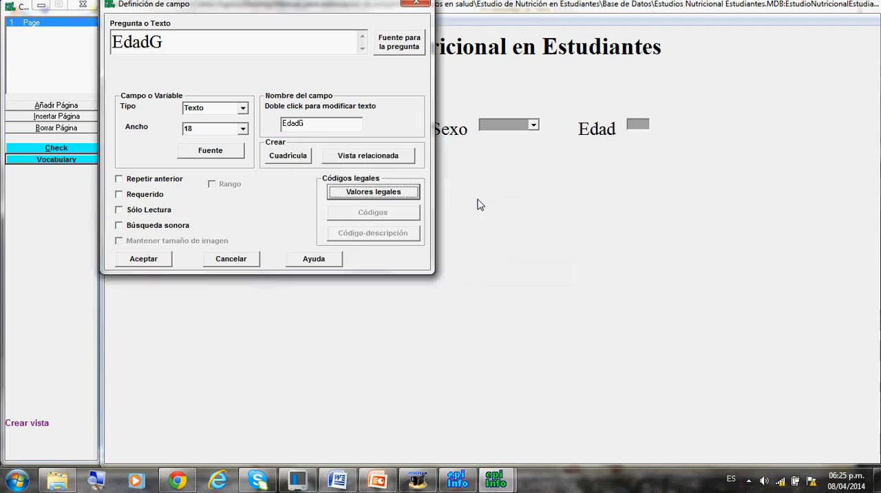
# Change the field name of EdadG to EdadGrup and add the field to the page beside Edad.
pyautogui.click(304, 124)
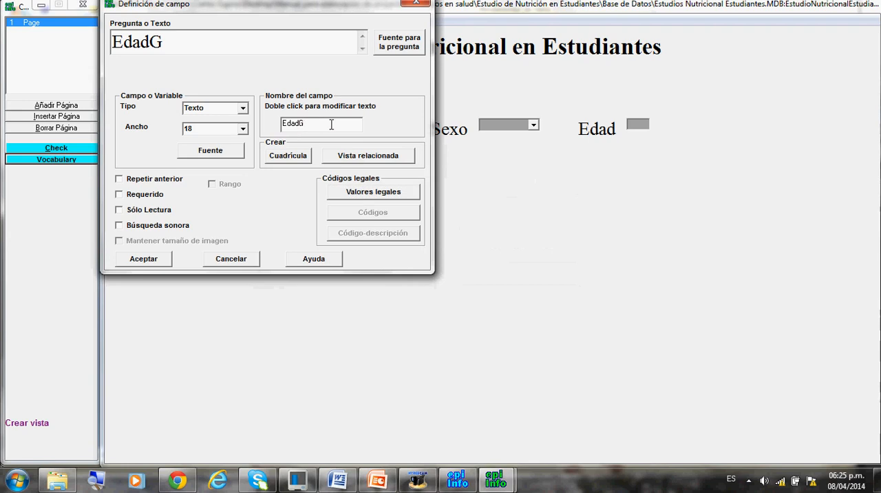
pyautogui.write('rupo')
pyautogui.click(144, 259)
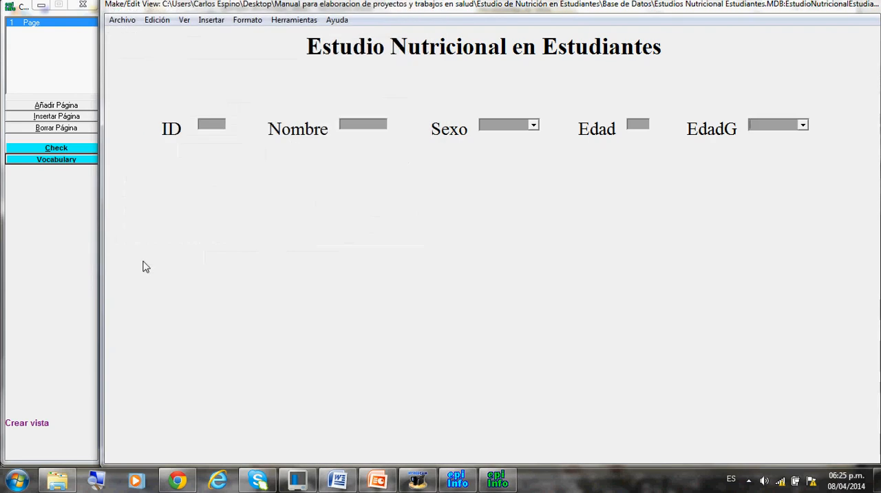
# Insert a new field with the question text Estado, of type Texto with a width of 18.
pyautogui.click(205, 21)
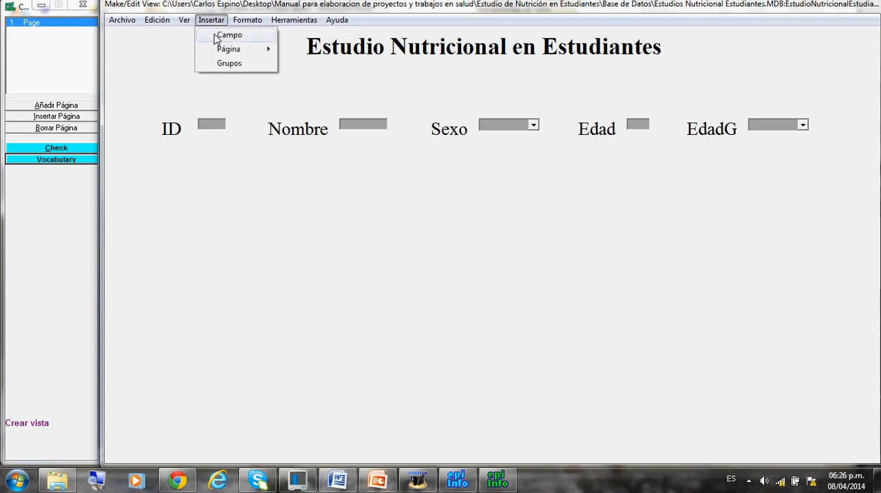
pyautogui.click(217, 36)
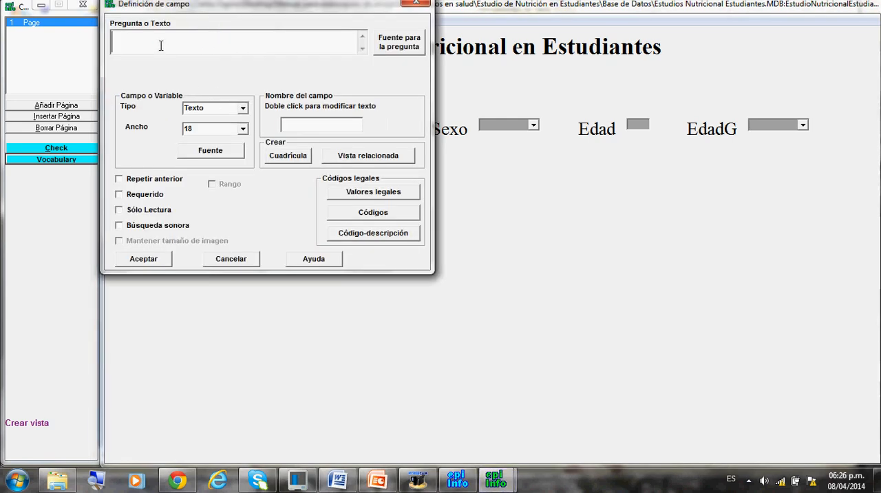
pyautogui.write('Estado')
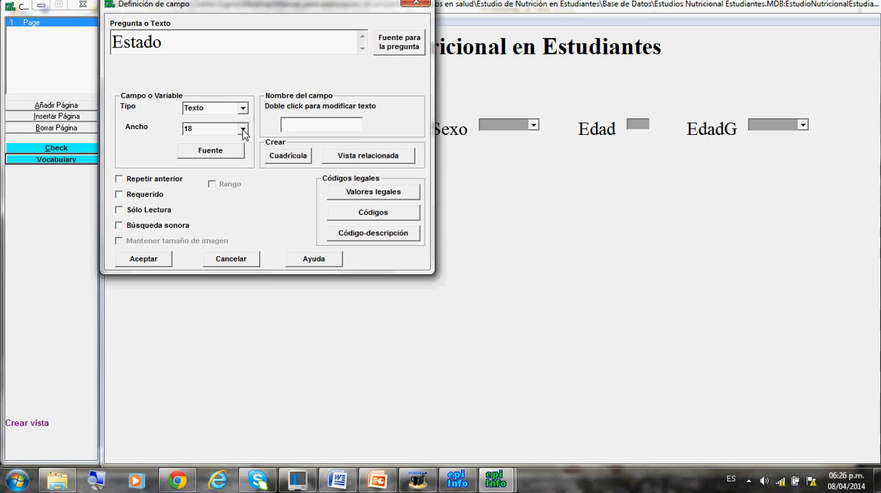
# Create a new legal values table for Estado with the entries Aragua, Carabobo and Guarico.
pyautogui.click(348, 198)
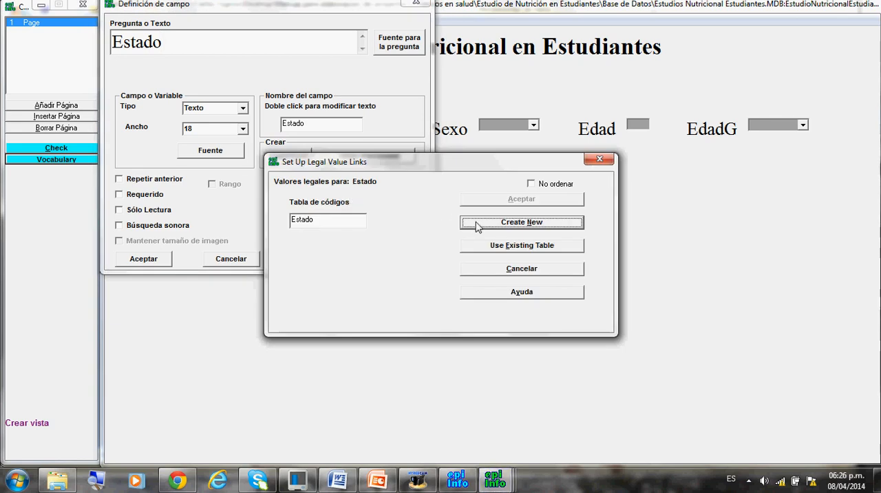
pyautogui.click(518, 223)
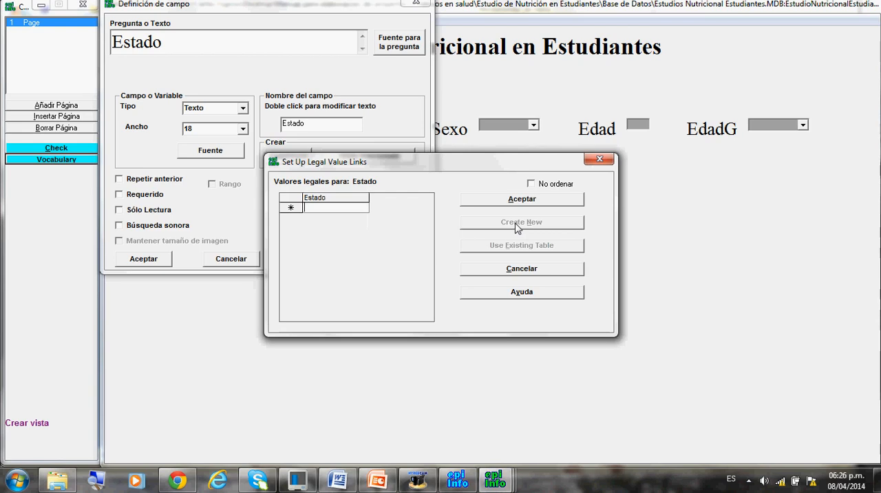
pyautogui.write('Aragua')
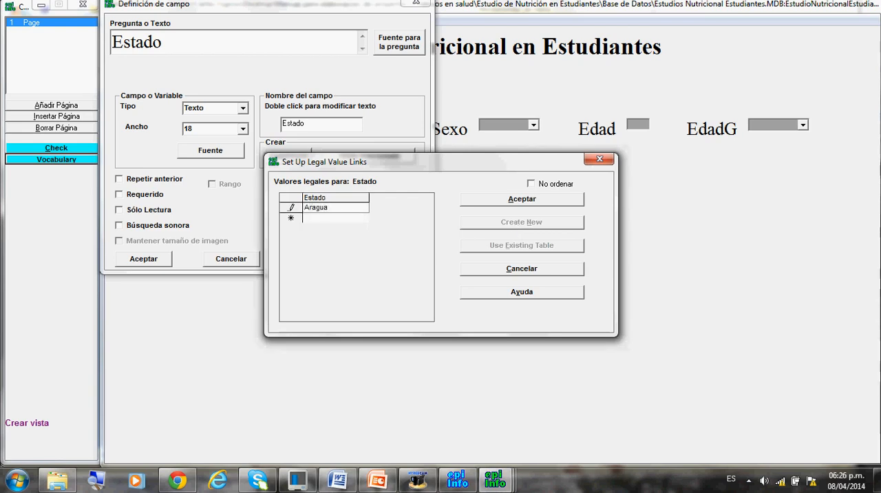
pyautogui.press('Return')
pyautogui.press('Down')
pyautogui.write('Cara')
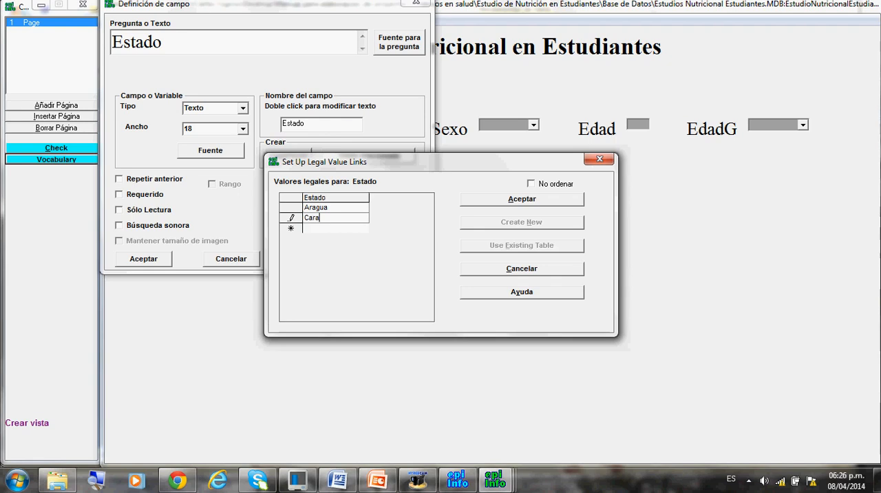
pyautogui.write('bobo')
pyautogui.press('Down')
pyautogui.write('Guar')
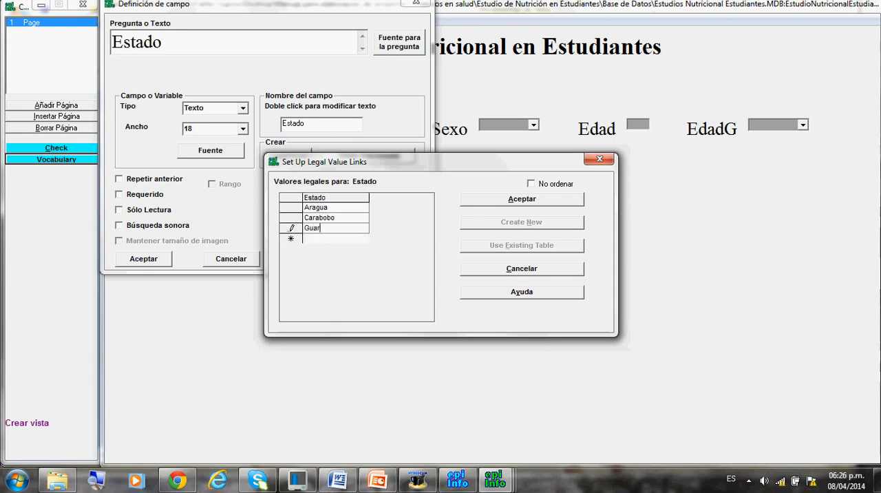
pyautogui.write('ico')
# Add Miranda, Apure and Otros to the Estado legal values and accept the list with No ordenar enabled.
pyautogui.press('Down')
pyautogui.write('Miranda')
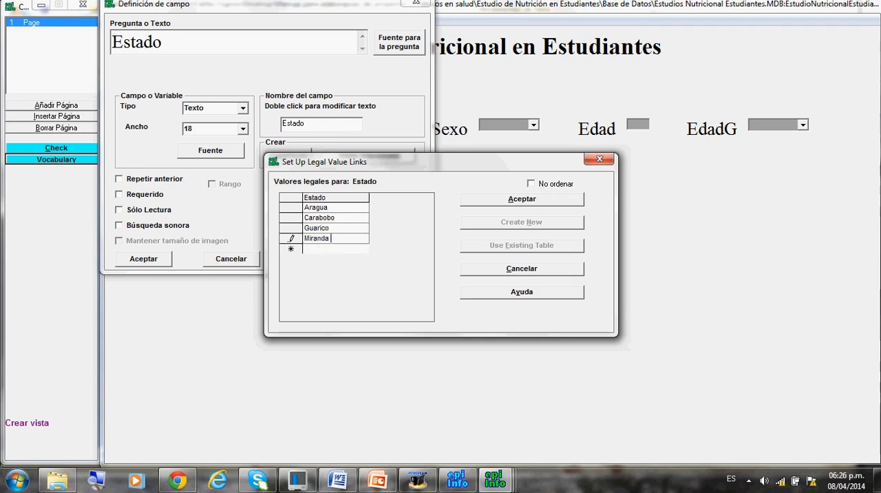
pyautogui.press('Down')
pyautogui.write('Ap')
pyautogui.press('Down')
pyautogui.write('Otro')
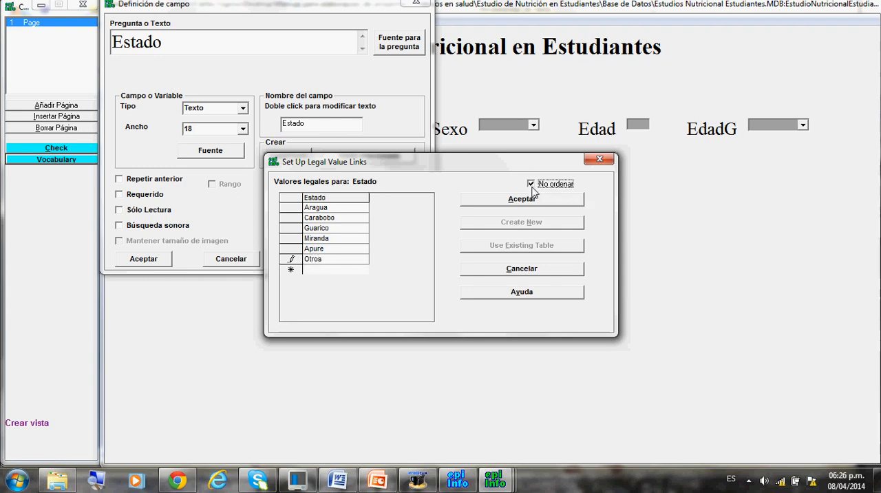
pyautogui.click(527, 200)
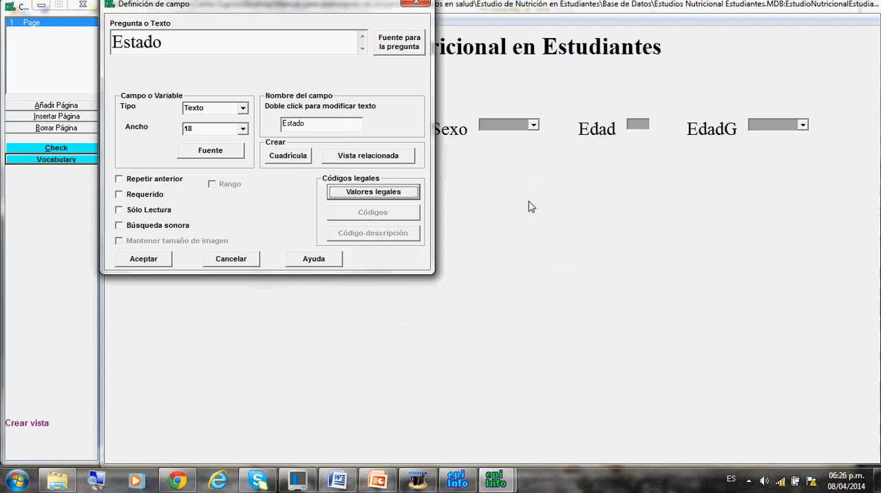
# Change the field name of the Estado field to Estado de Procedencia.
pyautogui.doubleClick(313, 124)
pyautogui.write('de Pr')
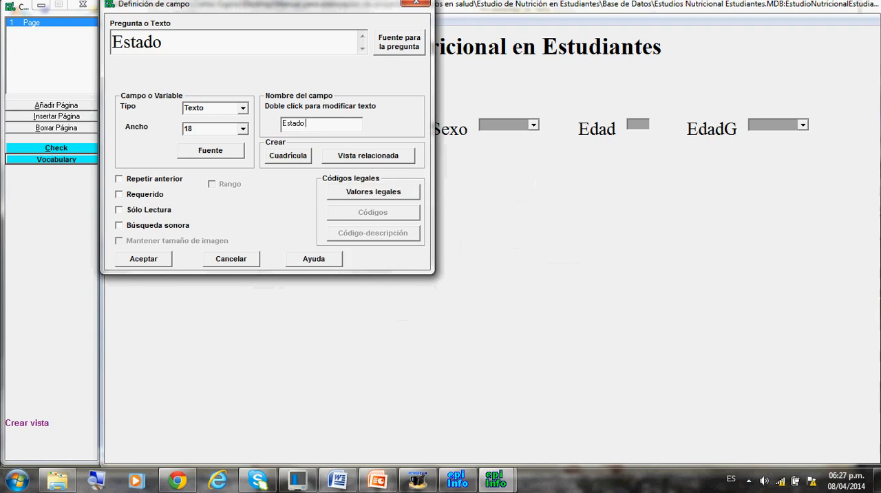
pyautogui.write('ocedencia')
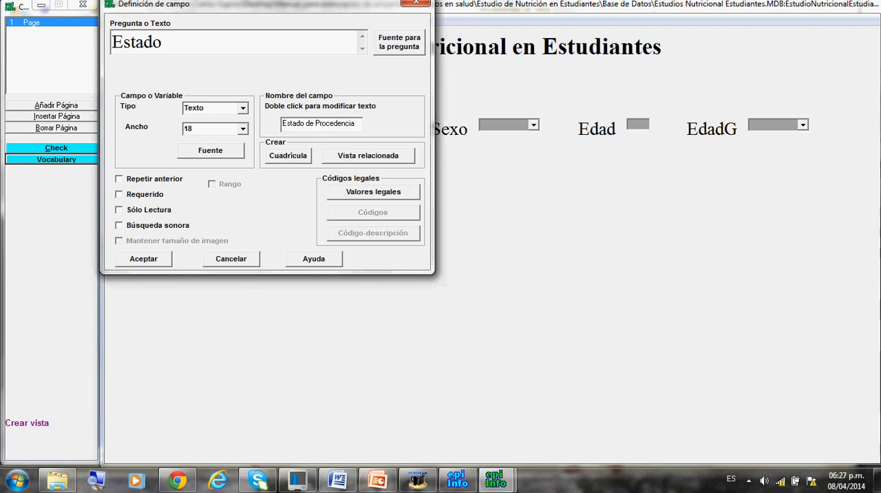
# Add the Estado field to the page, position it on a second row below ID, and check the choices it offers.
pyautogui.click(143, 259)
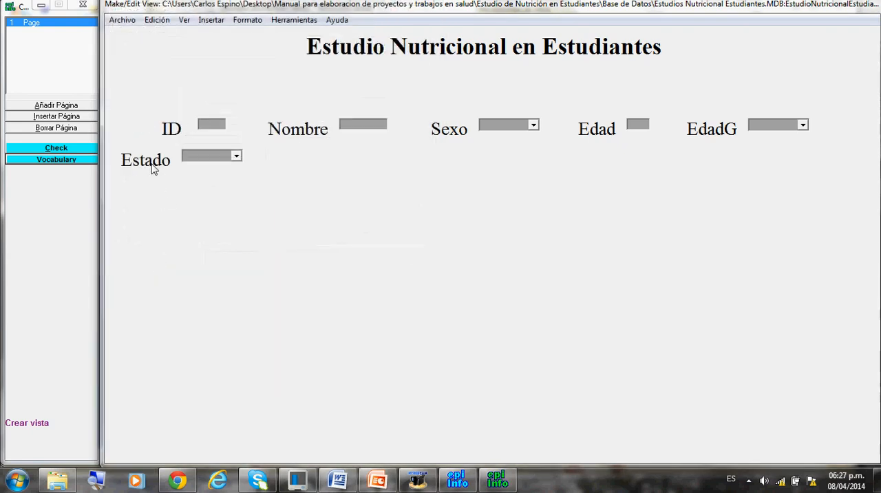
pyautogui.moveTo(153, 169); pyautogui.dragTo(192, 202)
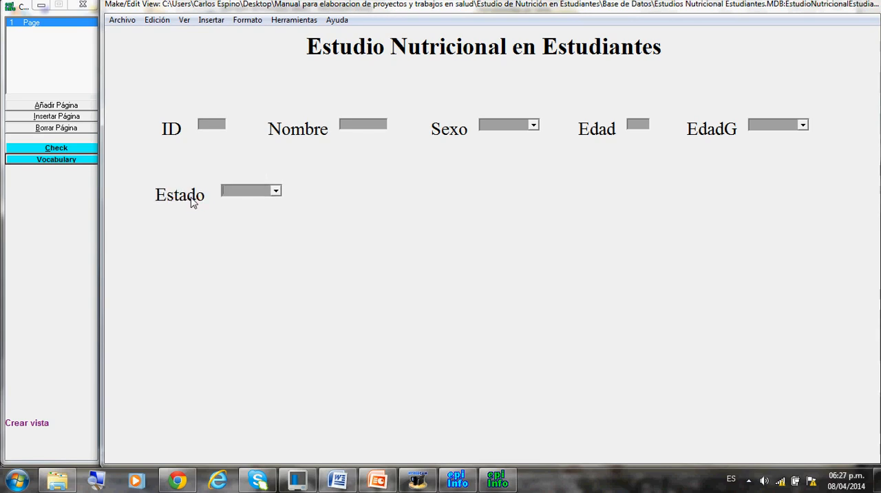
pyautogui.click(277, 192)
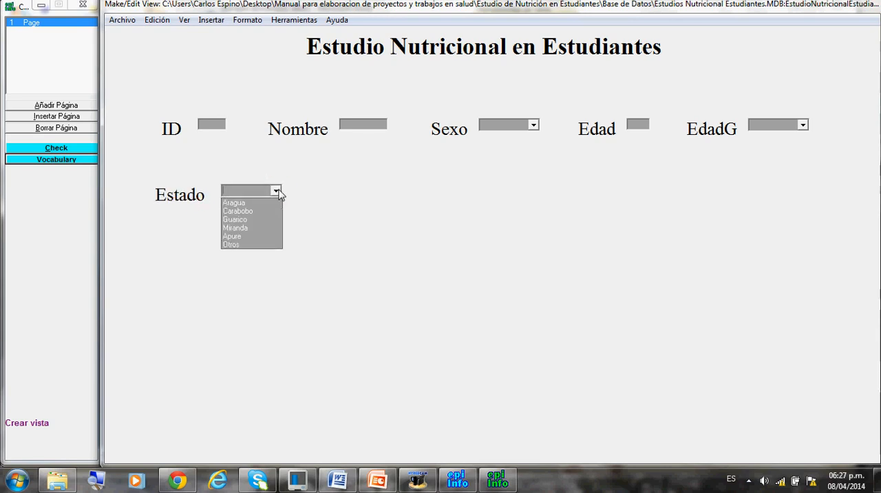
# Insert a new text field with the question Graffar and set its width to 3.
pyautogui.click(278, 193)
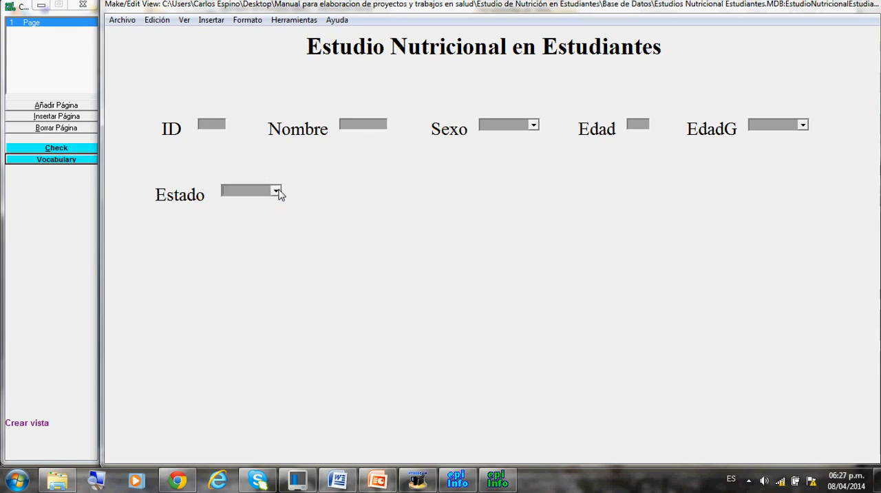
pyautogui.click(210, 21)
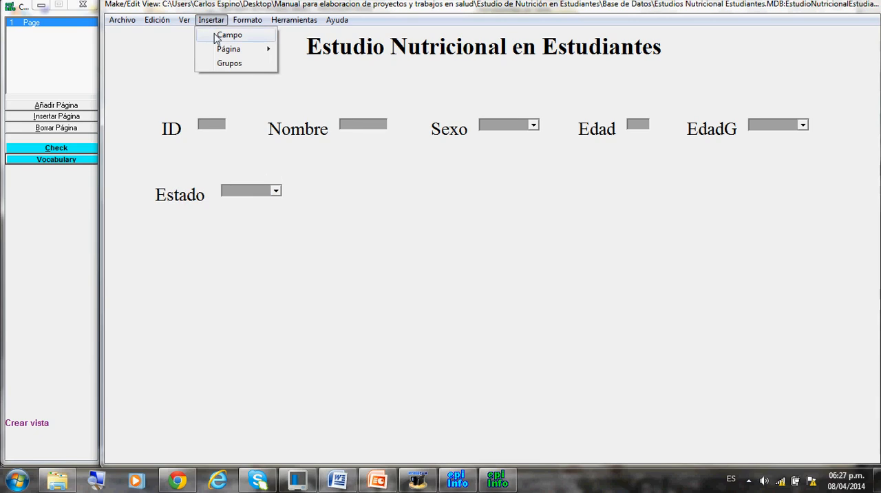
pyautogui.click(216, 36)
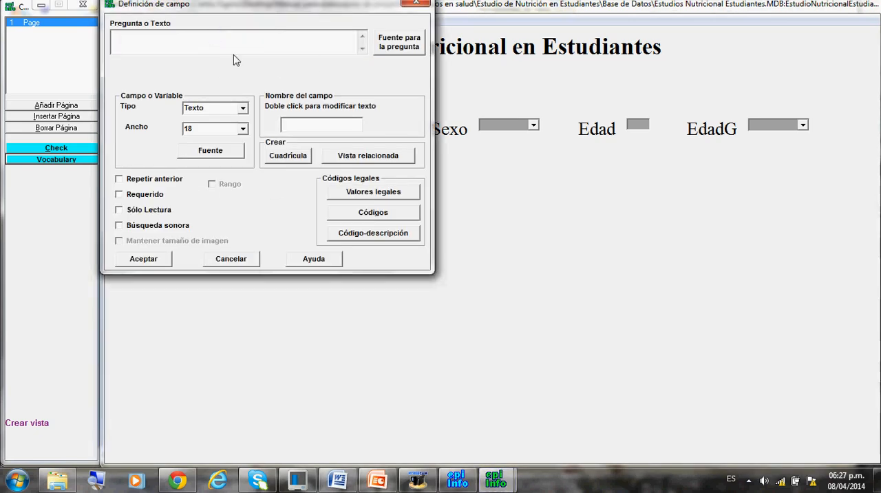
pyautogui.click(167, 42)
pyautogui.write('Graffar')
pyautogui.click(243, 130)
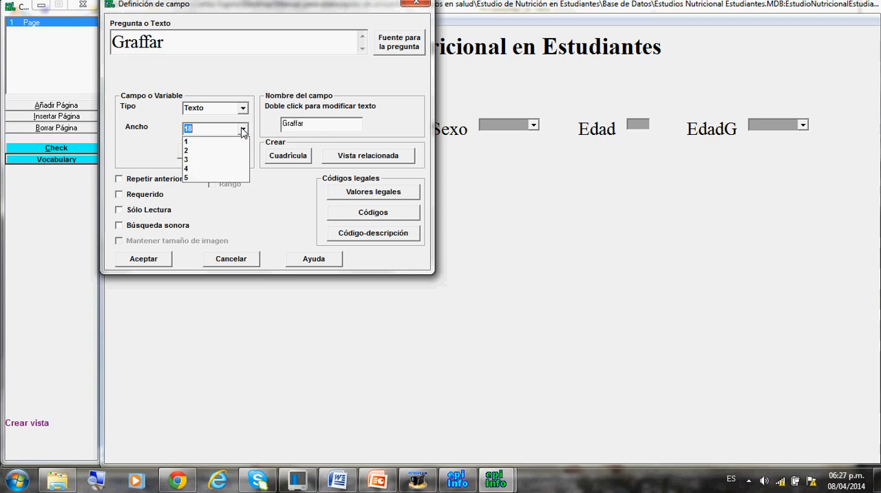
pyautogui.click(216, 144)
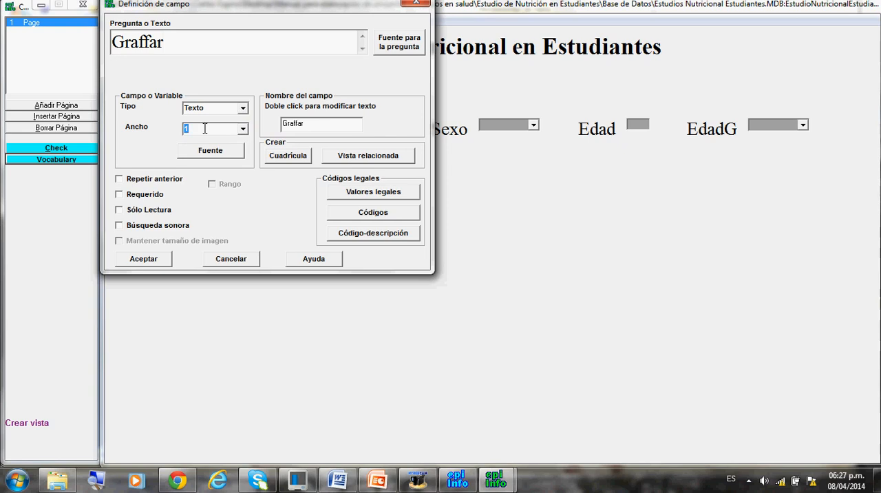
pyautogui.write('3')
# Create a new legal values table for Graffar with I, II, III, IV and V, and accept it with No ordenar enabled.
pyautogui.click(354, 195)
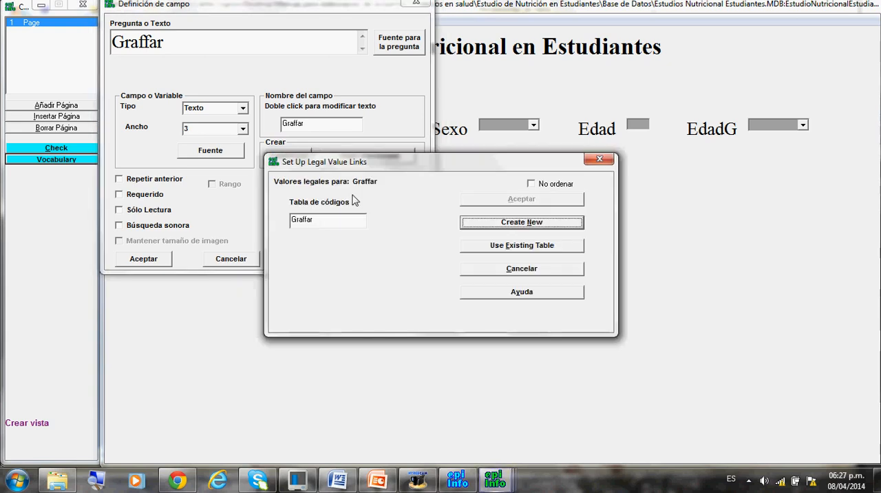
pyautogui.click(497, 222)
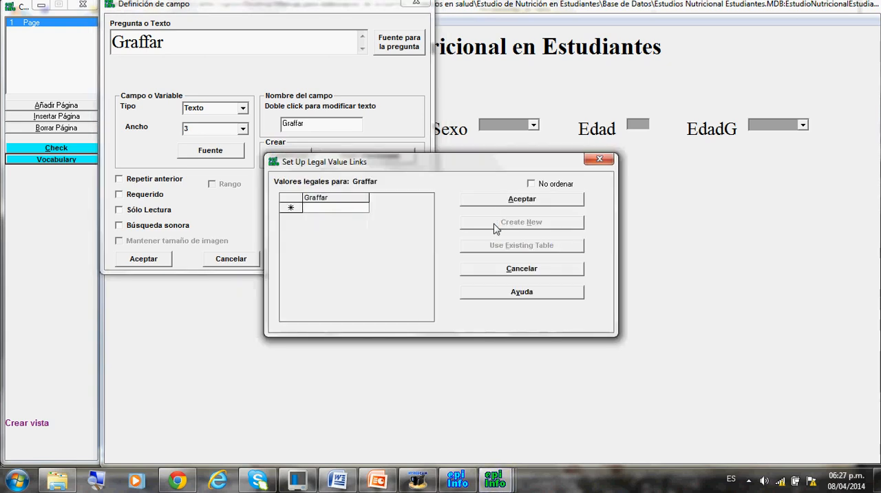
pyautogui.write('I')
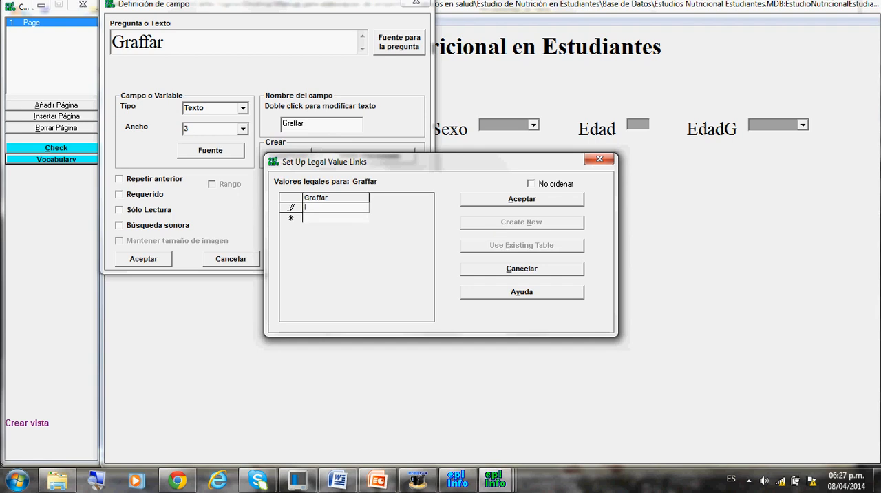
pyautogui.press('Return')
pyautogui.write('II')
pyautogui.press('Return')
pyautogui.write('II')
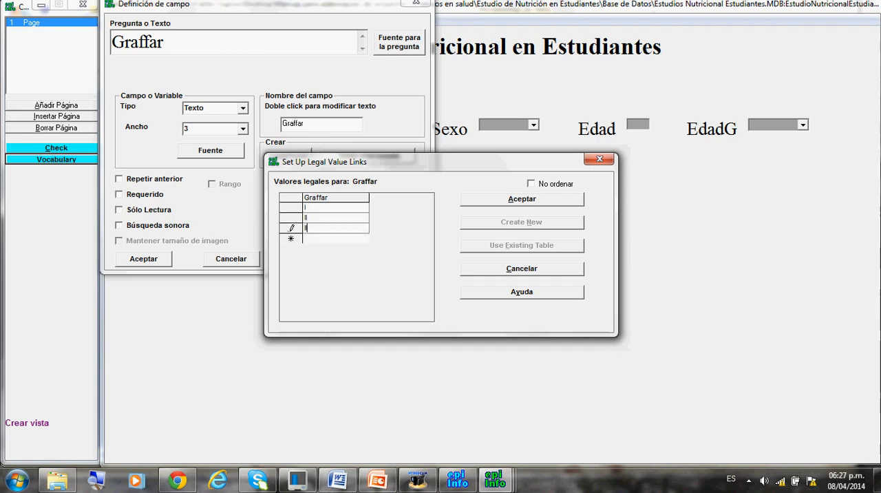
pyautogui.press('Return')
pyautogui.write('IV')
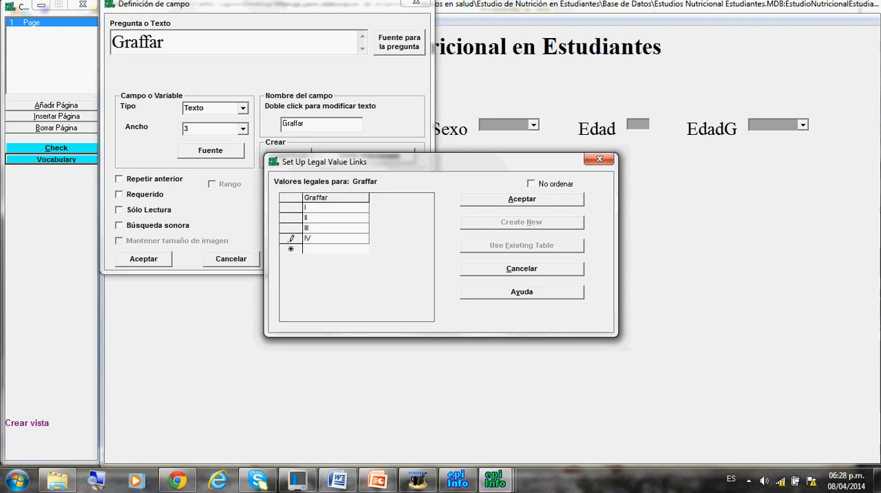
pyautogui.press('Return')
pyautogui.write('V')
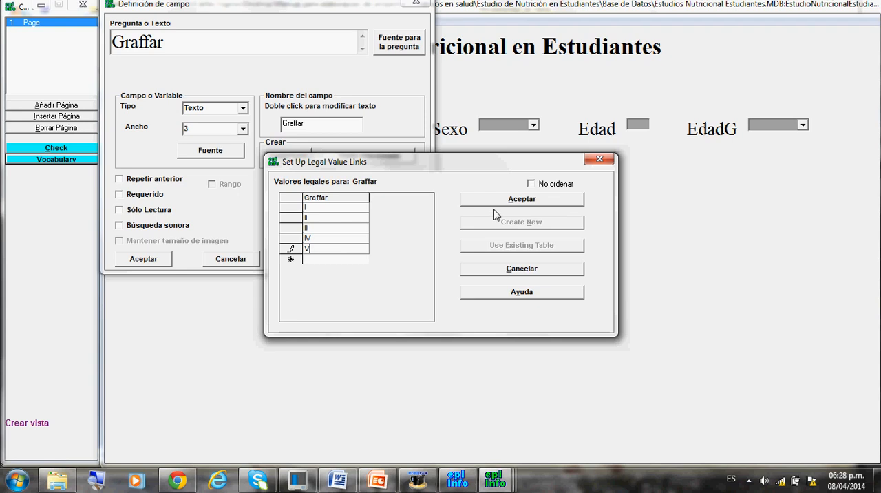
pyautogui.click(530, 183)
pyautogui.click(524, 200)
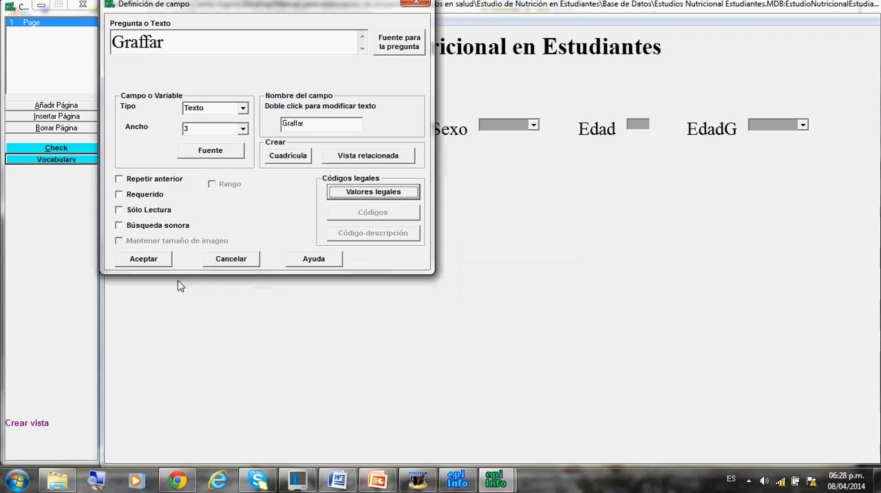
# Add the Graffar field to the page and check the choices it offers.
pyautogui.click(157, 262)
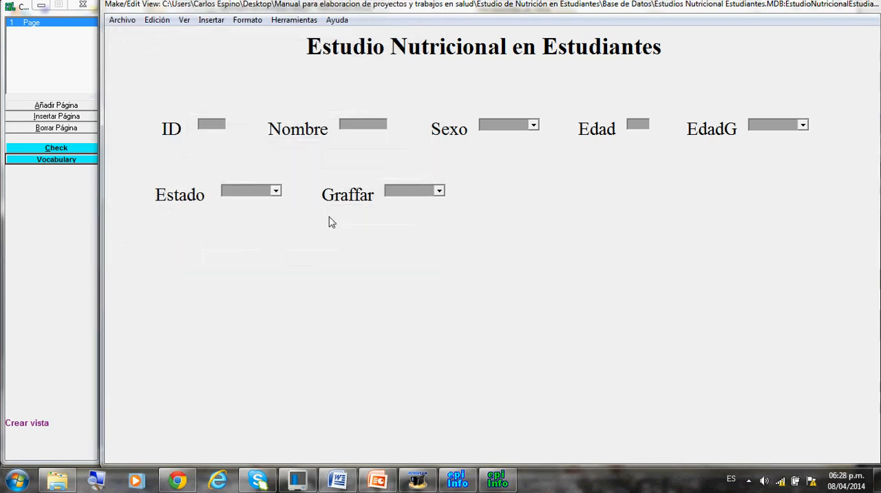
pyautogui.click(439, 191)
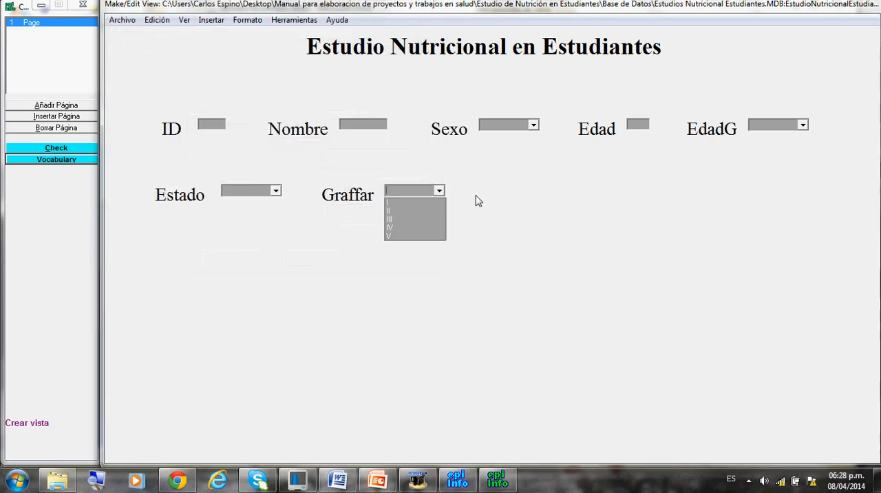
pyautogui.click(478, 201)
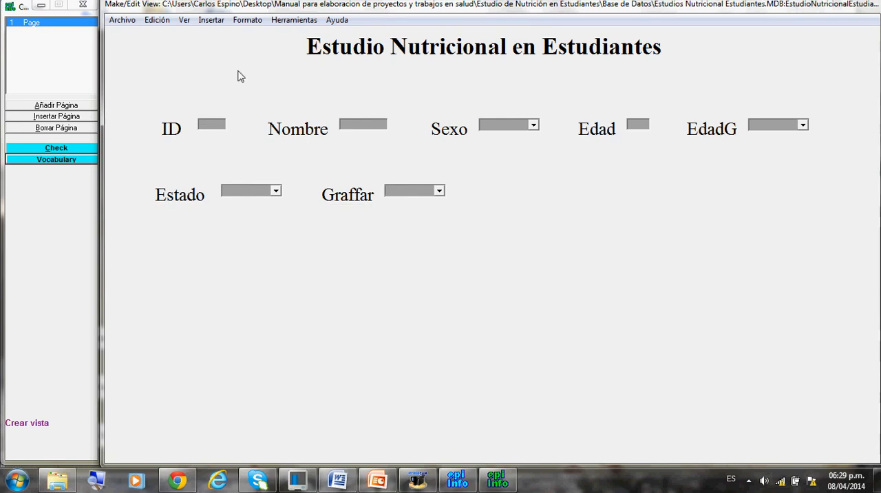
# Select all fields from ID through Graffar and start a group for them named Identificación y Datos Demográficos.
pyautogui.click(211, 21)
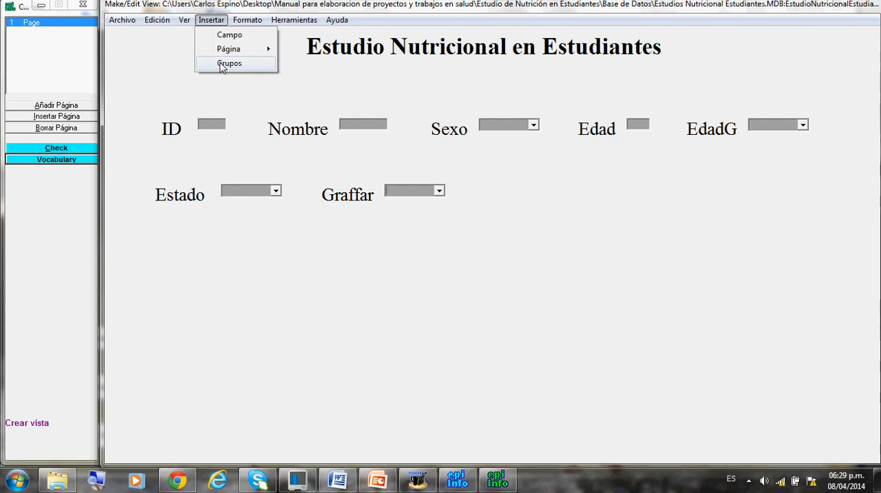
pyautogui.click(185, 106)
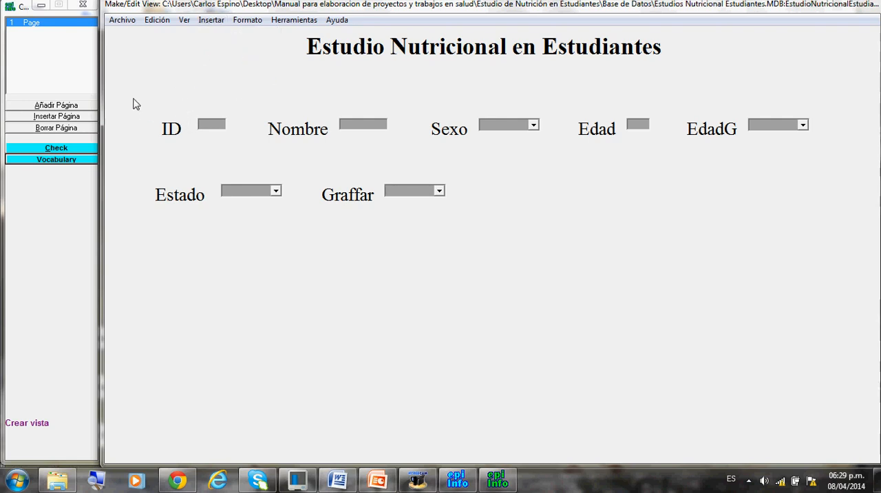
pyautogui.moveTo(127, 100); pyautogui.dragTo(841, 220)
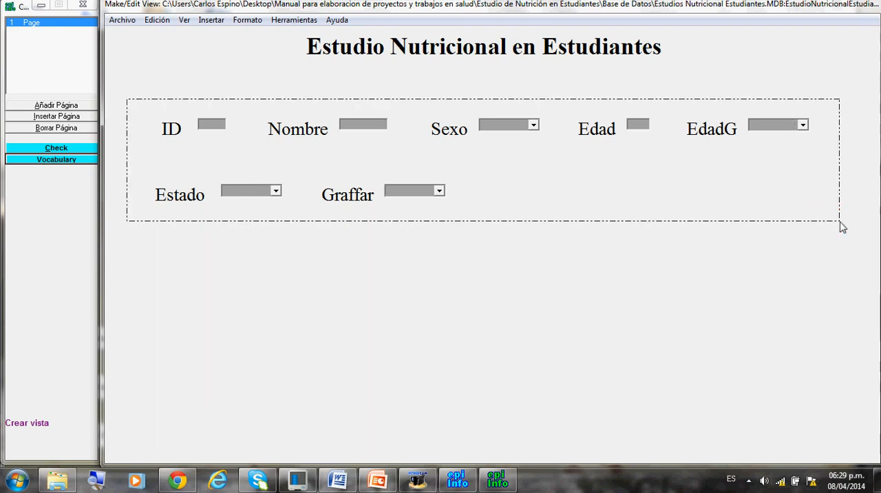
pyautogui.click(211, 21)
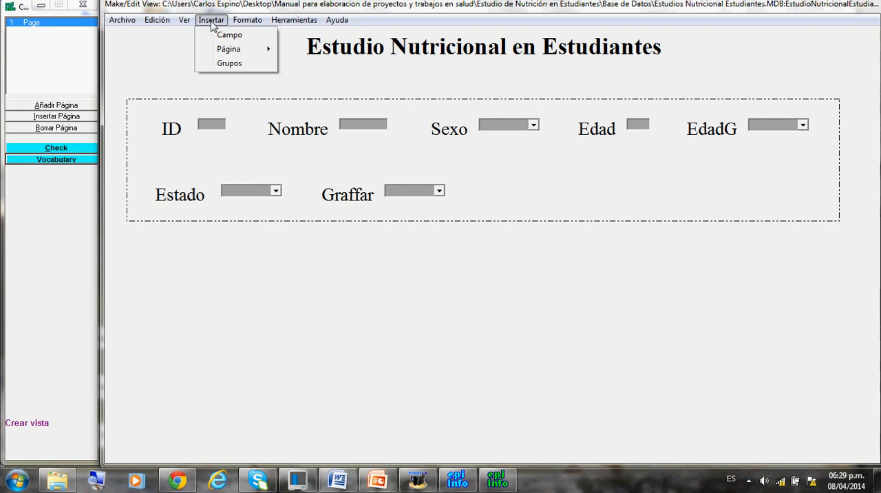
pyautogui.click(225, 65)
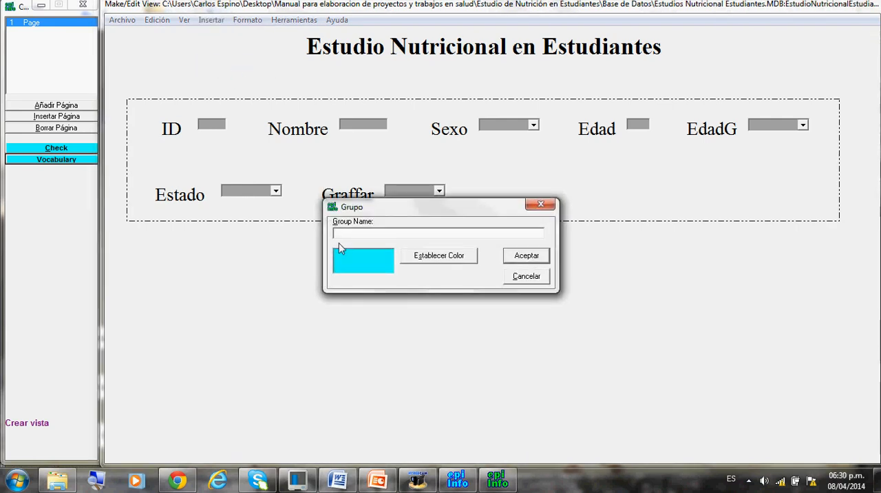
pyautogui.write('Identificación y Datos')
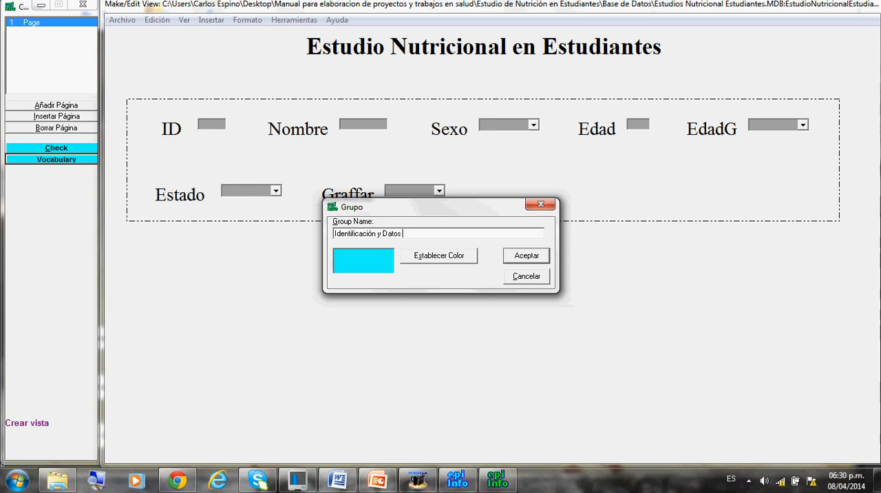
pyautogui.write(' Demográficos')
# Set the group's background to a light grey custom color and create the group.
pyautogui.click(440, 257)
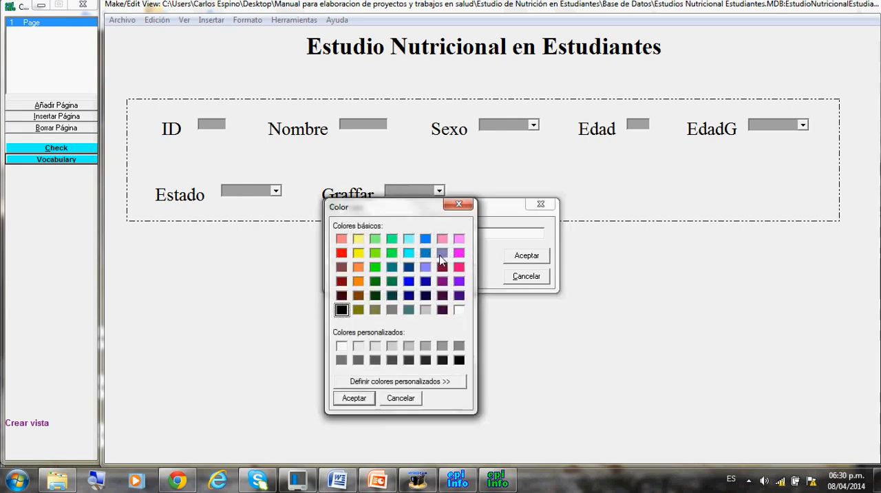
pyautogui.click(408, 347)
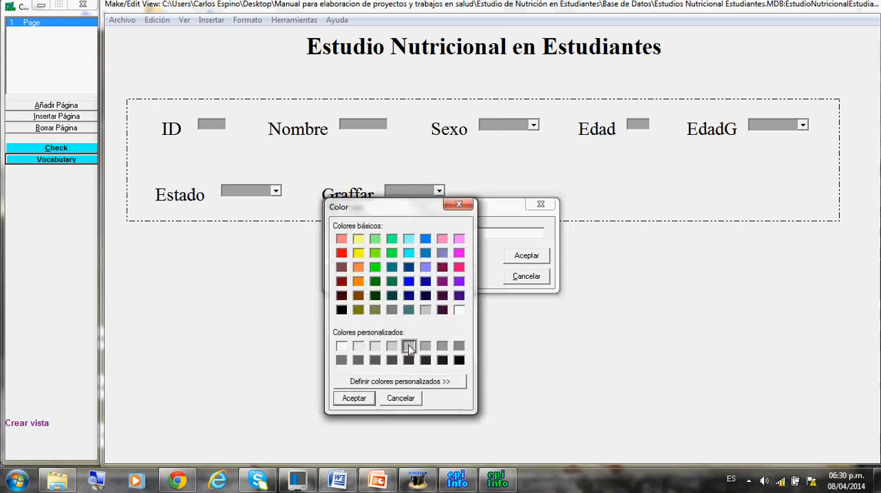
pyautogui.click(356, 399)
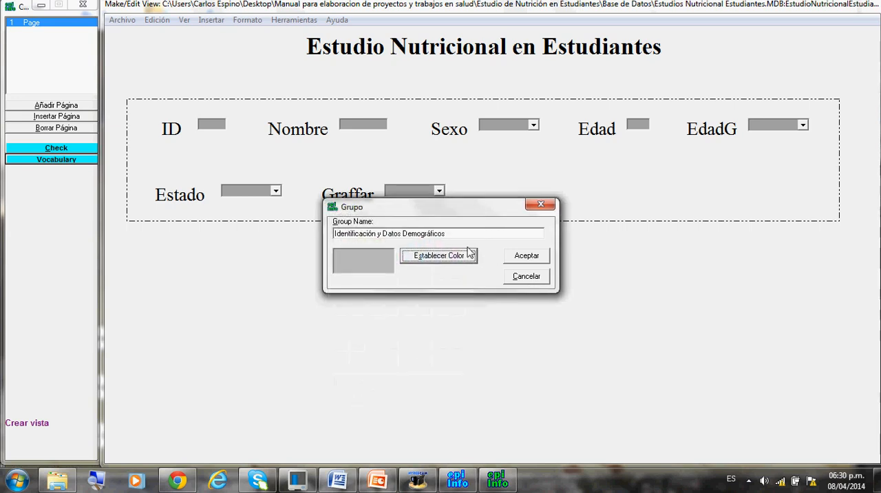
pyautogui.click(525, 256)
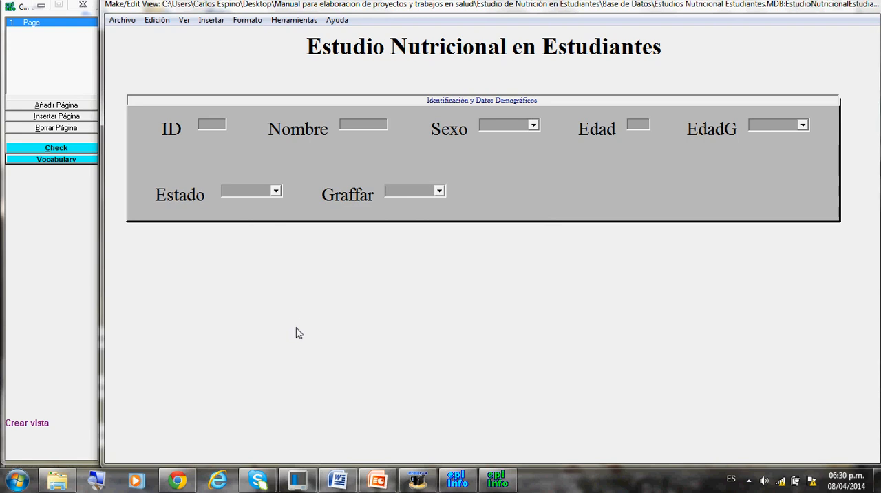
# Insert a new field with the question text AFDM.
pyautogui.click(206, 19)
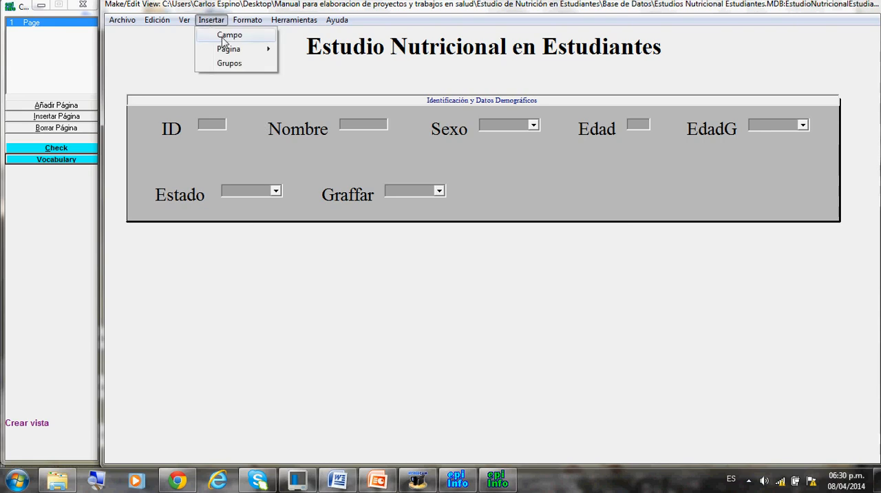
pyautogui.click(224, 37)
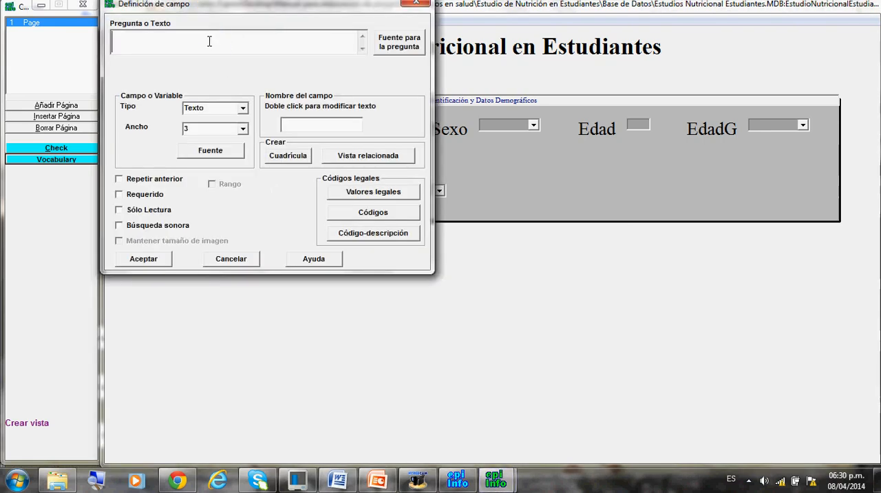
pyautogui.write('AFDM')
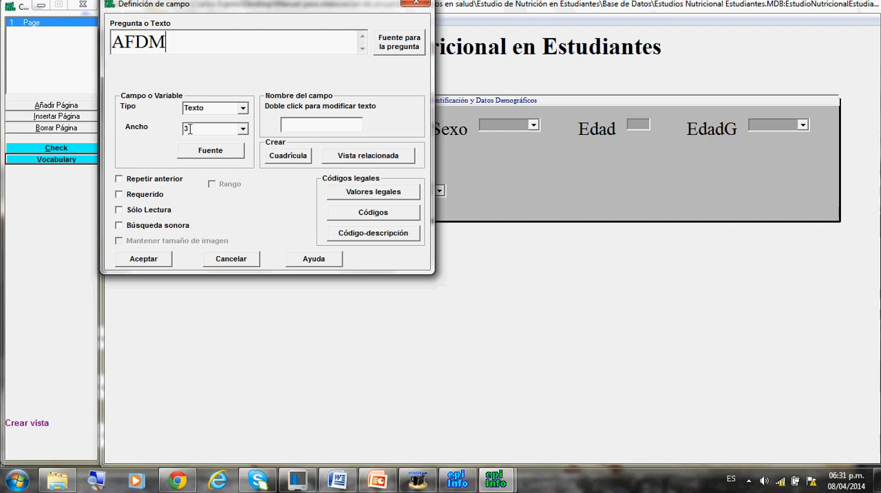
# Create a new legal values table for AFDM with Si, No, NR and NS, and accept it with No ordenar enabled.
pyautogui.click(338, 192)
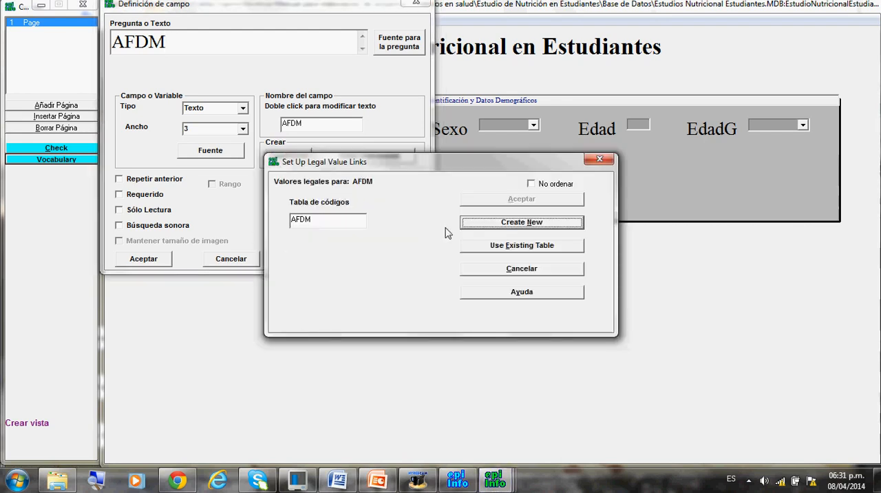
pyautogui.click(482, 228)
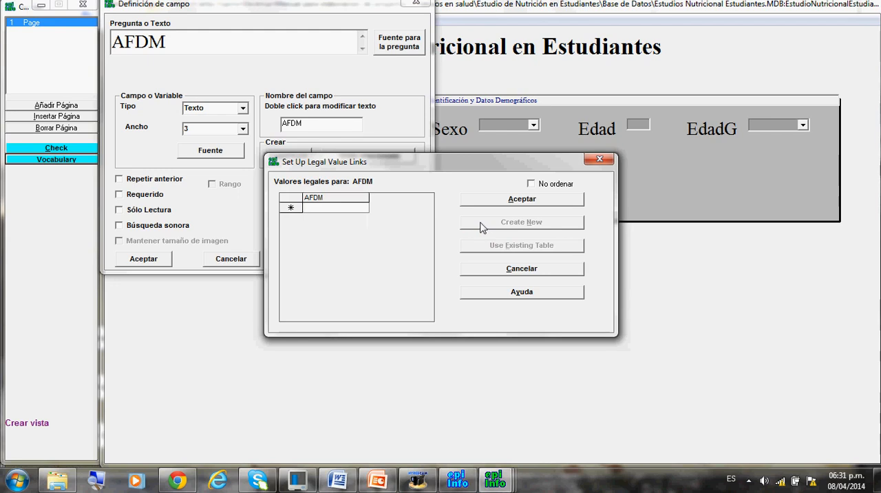
pyautogui.write('Si')
pyautogui.press('Return')
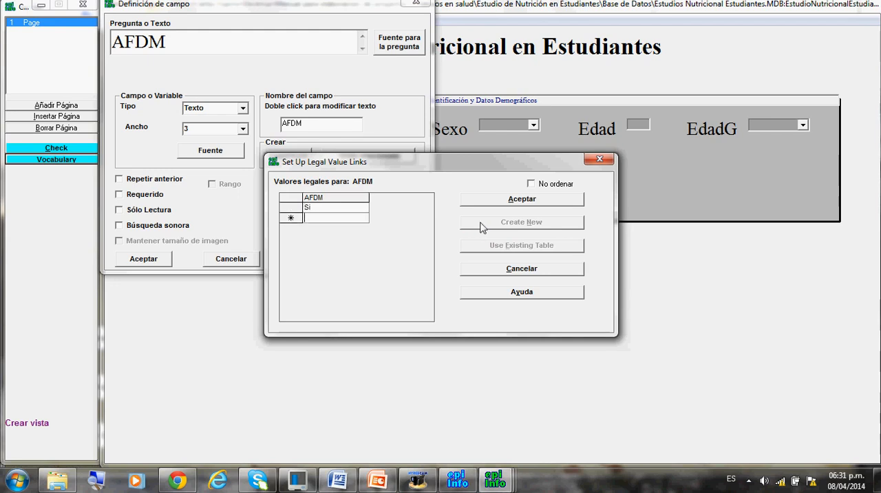
pyautogui.write('No')
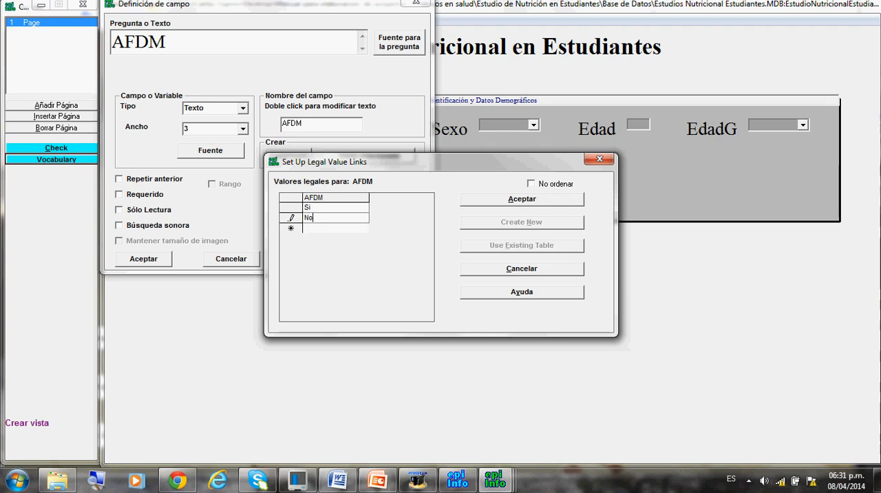
pyautogui.press('Return')
pyautogui.write('NR')
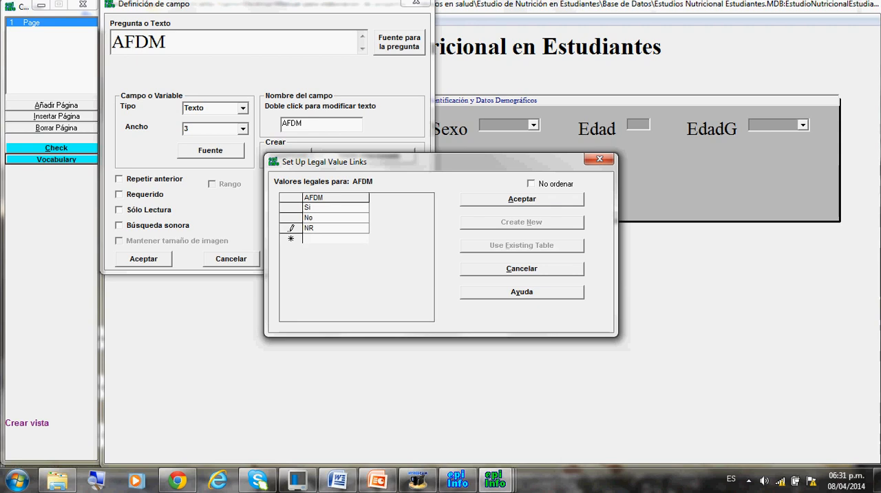
pyautogui.press('Return')
pyautogui.write('NS')
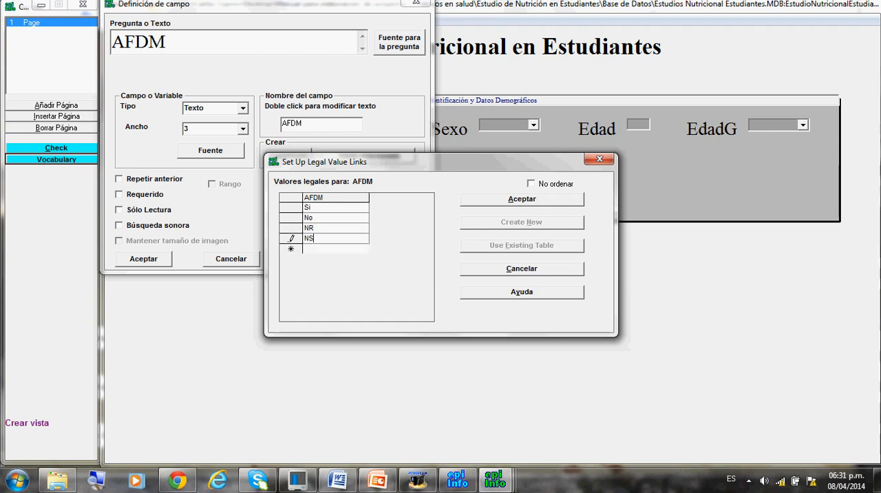
pyautogui.click(530, 185)
pyautogui.click(524, 200)
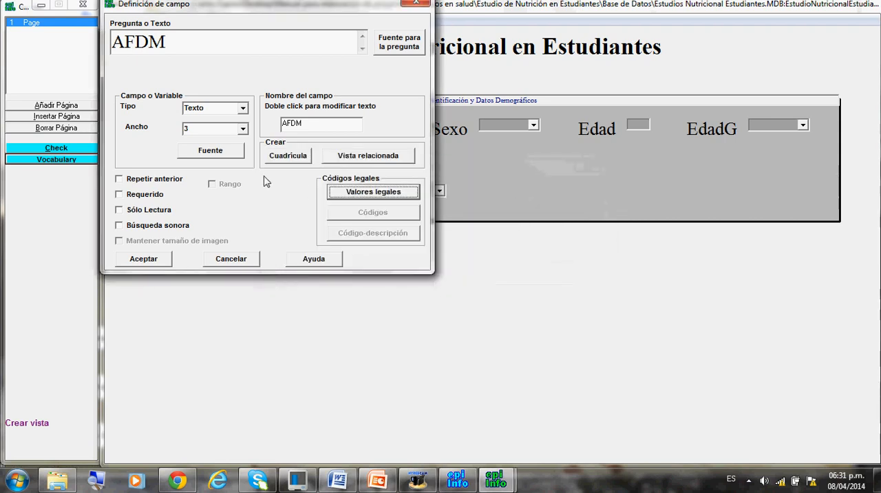
# Append "antecedentes de DM" to the AFDM field name, accept the field and move it below the Identificación y Datos Demográficos group.
pyautogui.click(307, 125)
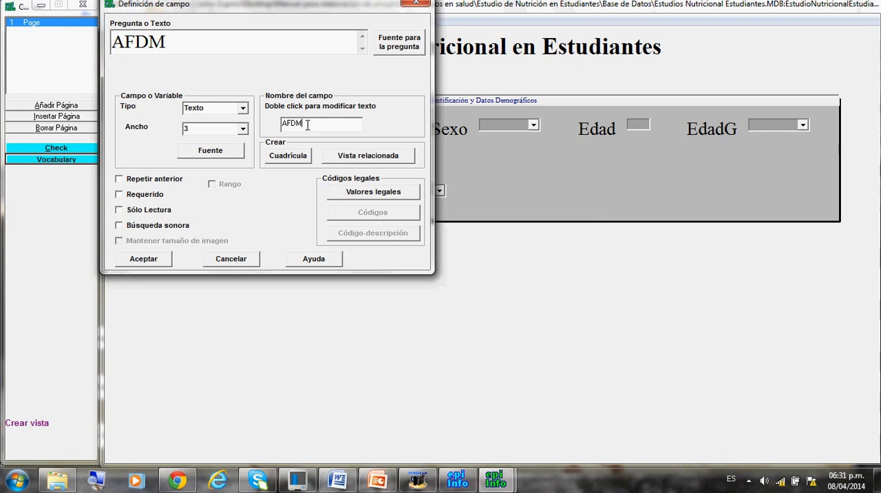
pyautogui.write('antecedentes de DM')
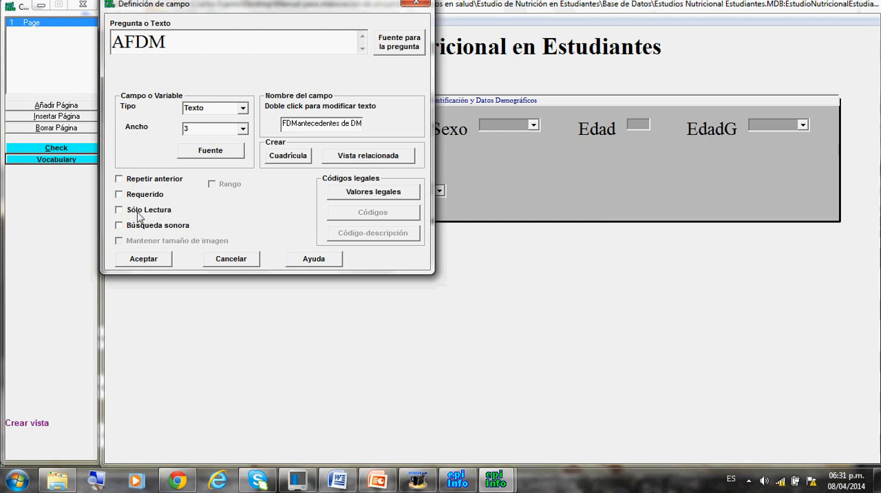
pyautogui.click(133, 260)
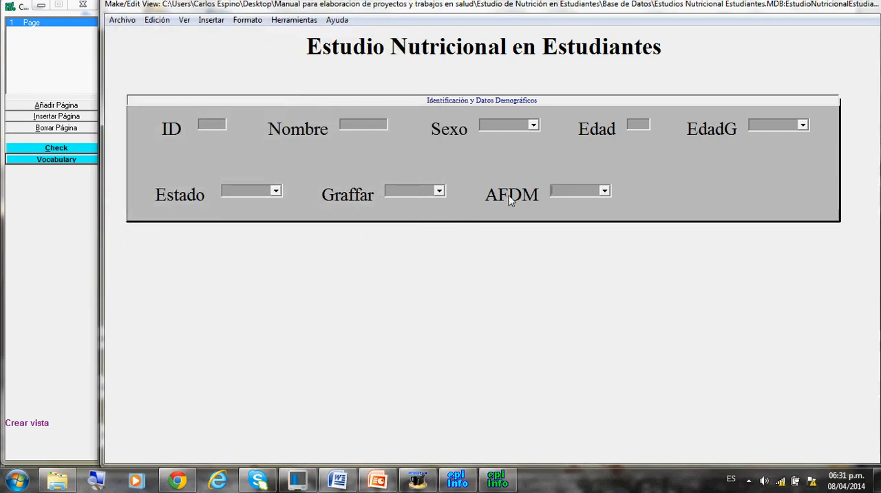
pyautogui.moveTo(509, 198); pyautogui.dragTo(171, 294)
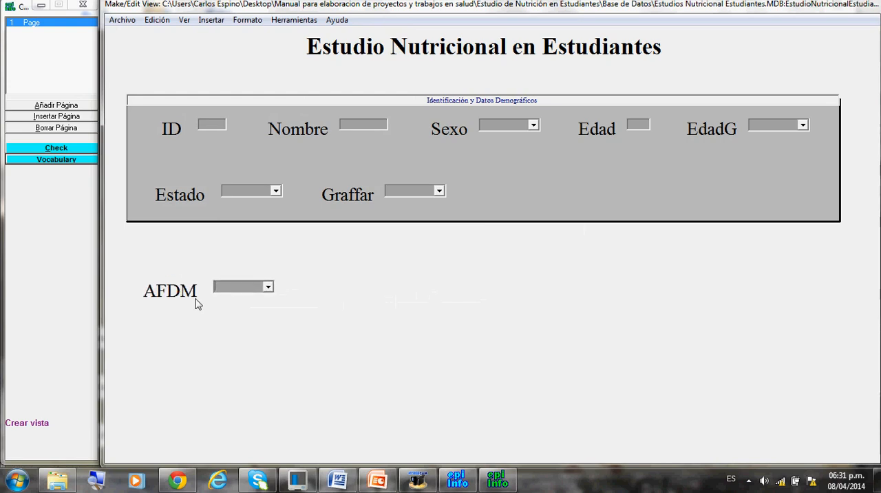
# Insert a new field with the question text IMC and append "Indice de Masa Corporal" to its field name.
pyautogui.click(213, 21)
pyautogui.click(221, 36)
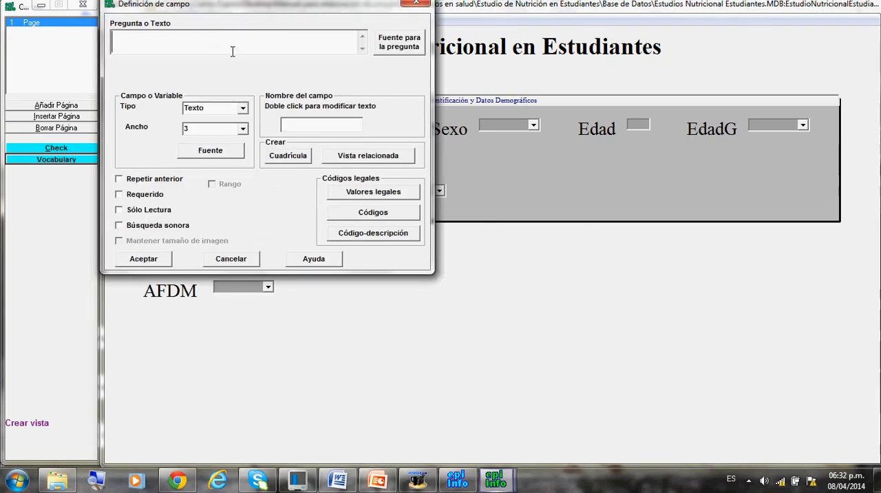
pyautogui.write('I')
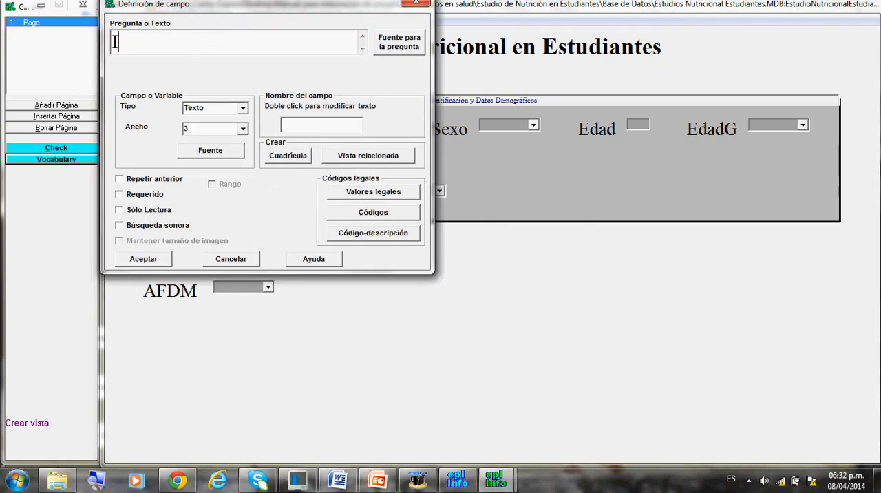
pyautogui.write('MC')
pyautogui.click(287, 125)
pyautogui.doubleClick(298, 125)
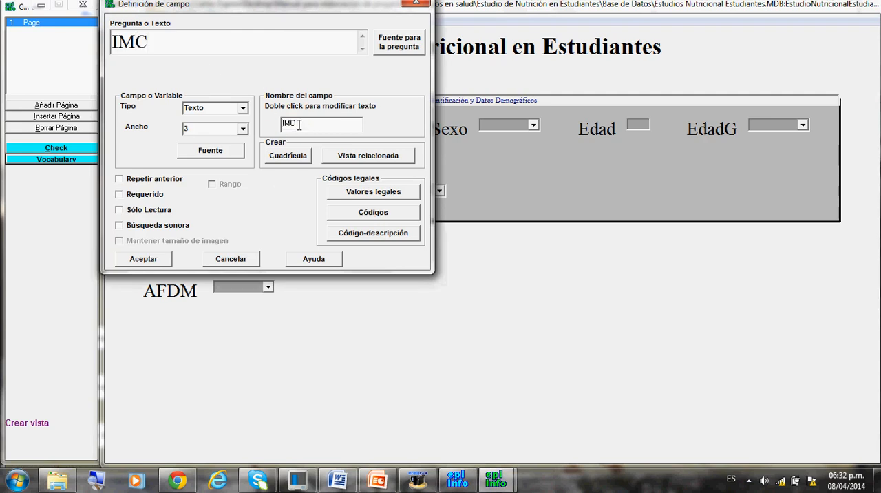
pyautogui.write('Indice de Masa Corpora')
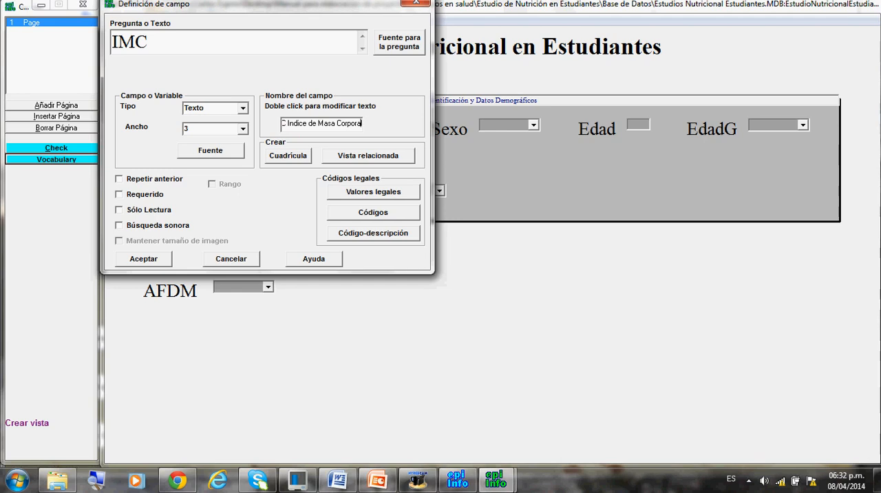
# Set the IMC field's type to Número with the pattern ##.#.
pyautogui.click(243, 112)
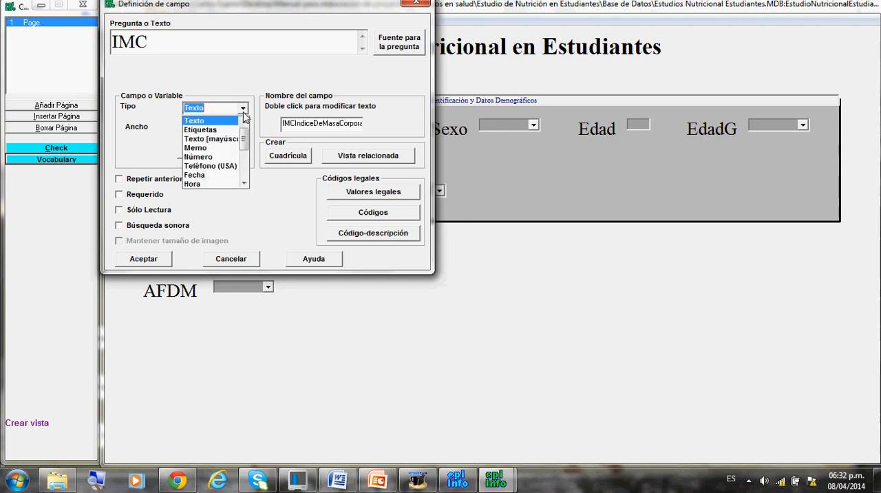
pyautogui.click(218, 160)
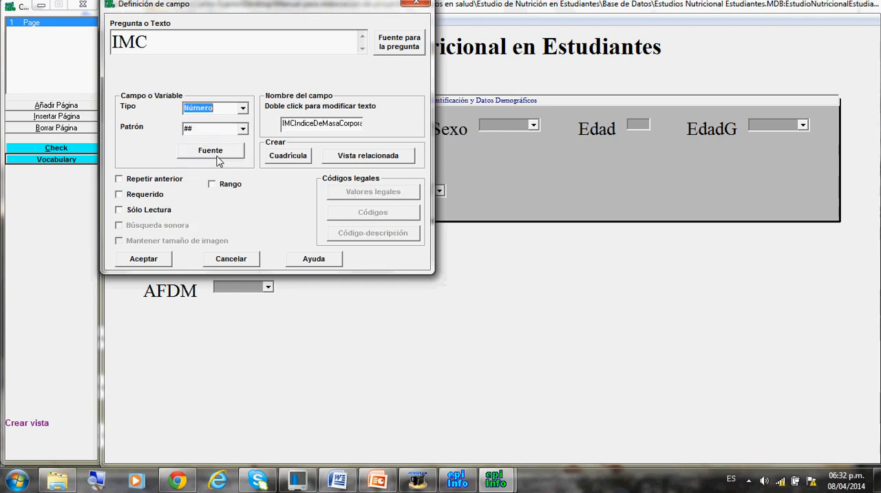
pyautogui.click(243, 130)
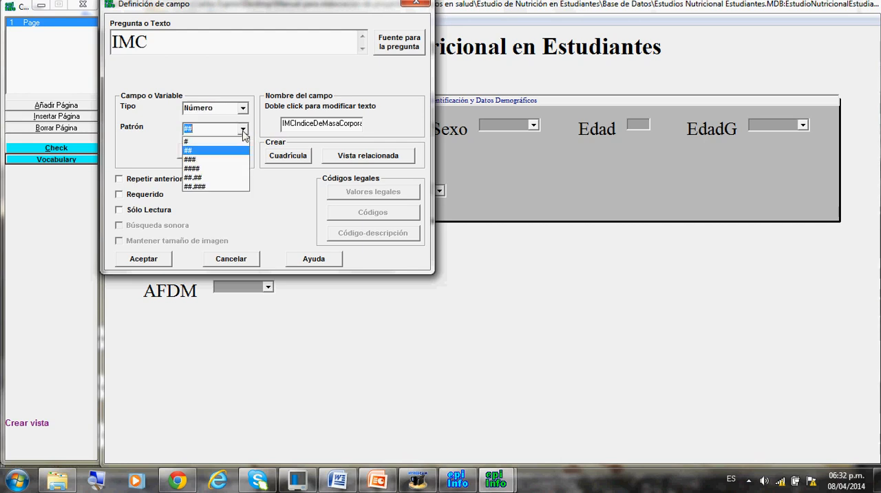
pyautogui.click(220, 177)
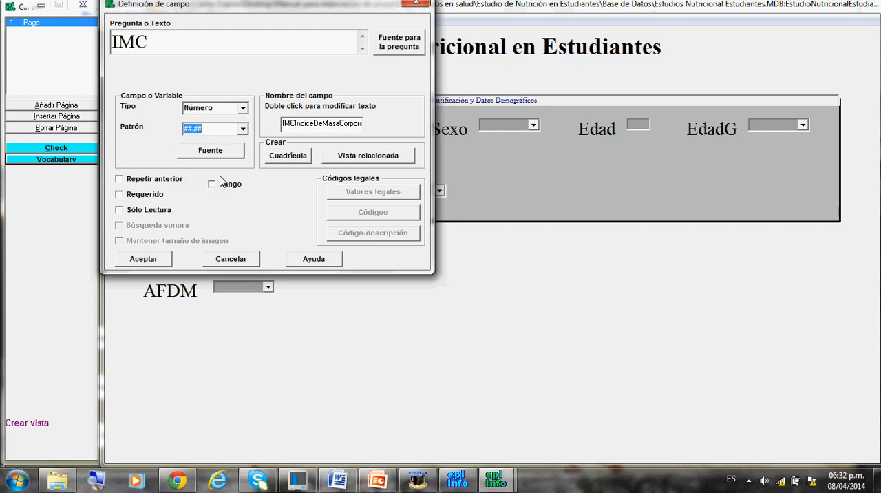
pyautogui.click(213, 129)
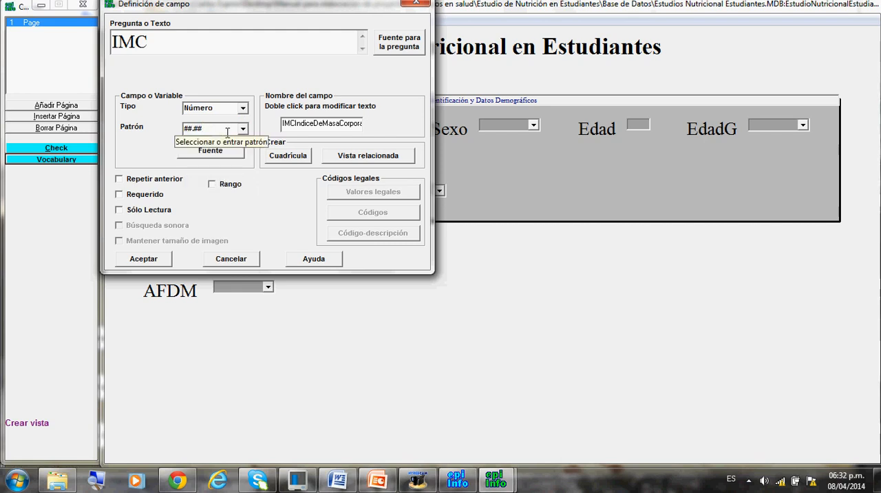
pyautogui.press('BackSpace')
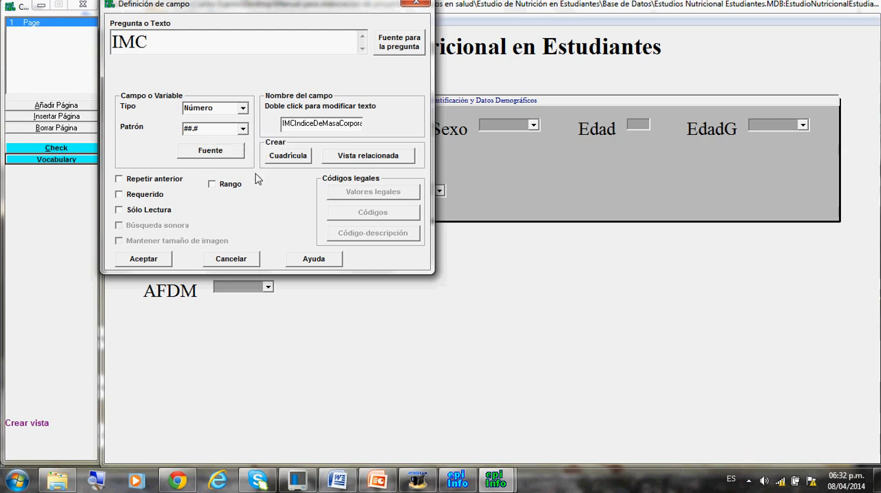
# Enable a range for IMC with lower limit 15 and upper limit 40, and accept the field.
pyautogui.click(212, 185)
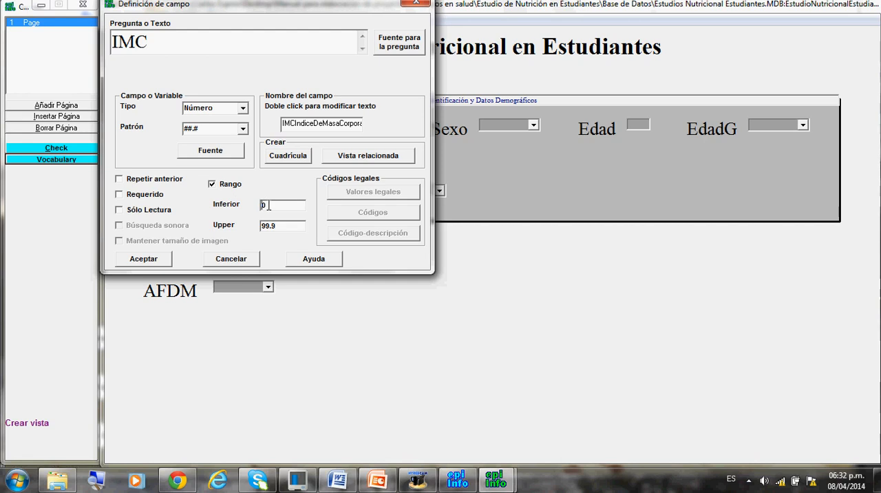
pyautogui.write('15')
pyautogui.click(263, 226)
pyautogui.write('40')
pyautogui.click(158, 263)
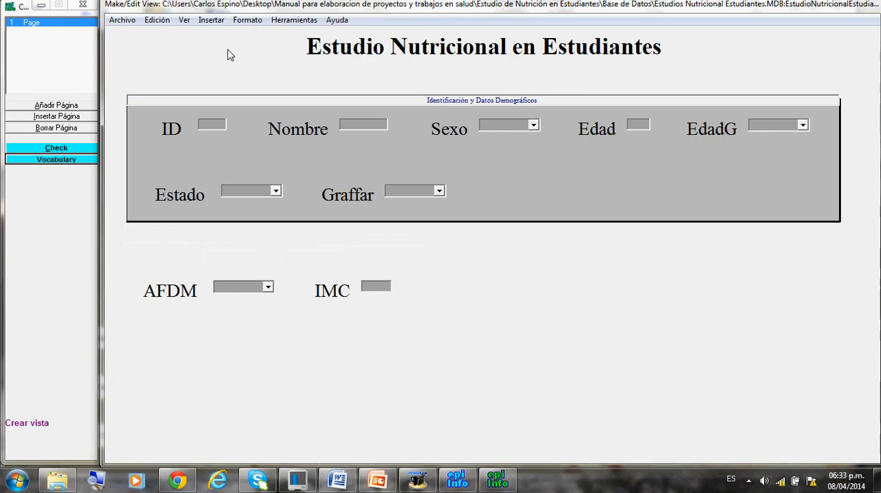
# Insert a new text field with the question text CATNUT and a width of 18.
pyautogui.click(211, 20)
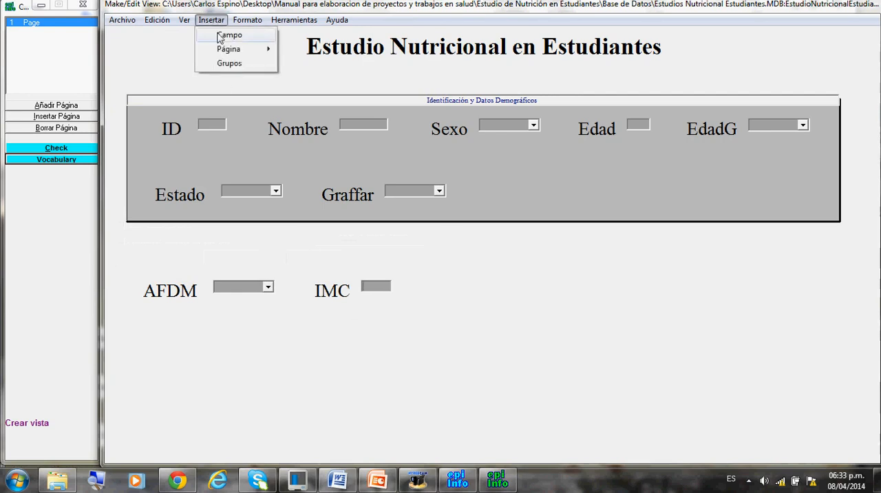
pyautogui.click(230, 35)
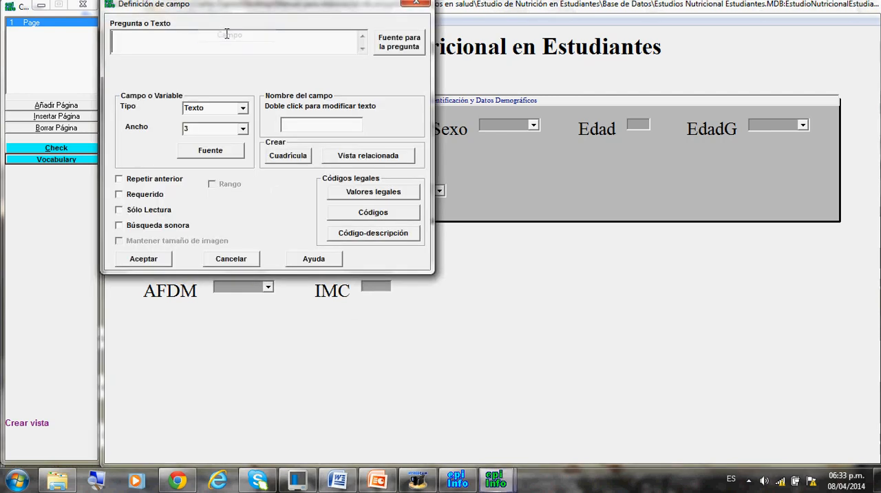
pyautogui.write('C')
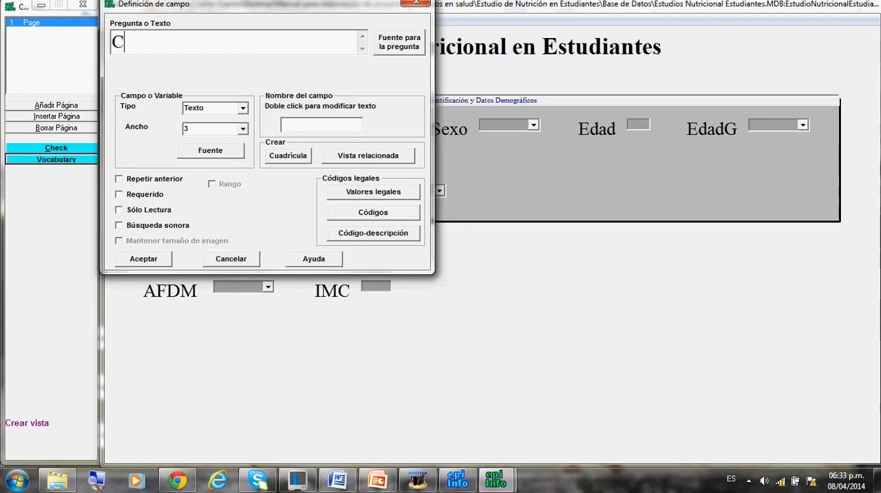
pyautogui.write('ATNUT')
pyautogui.click(231, 128)
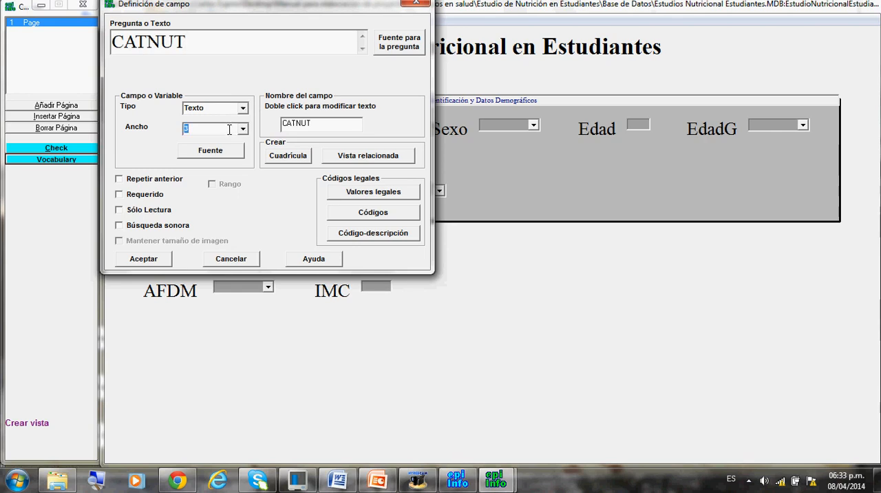
pyautogui.write('18')
# Create a new legal values table for CATNUT with Bajo Peso, Normo Peso, Sobre Peso and Obesidad.
pyautogui.click(354, 197)
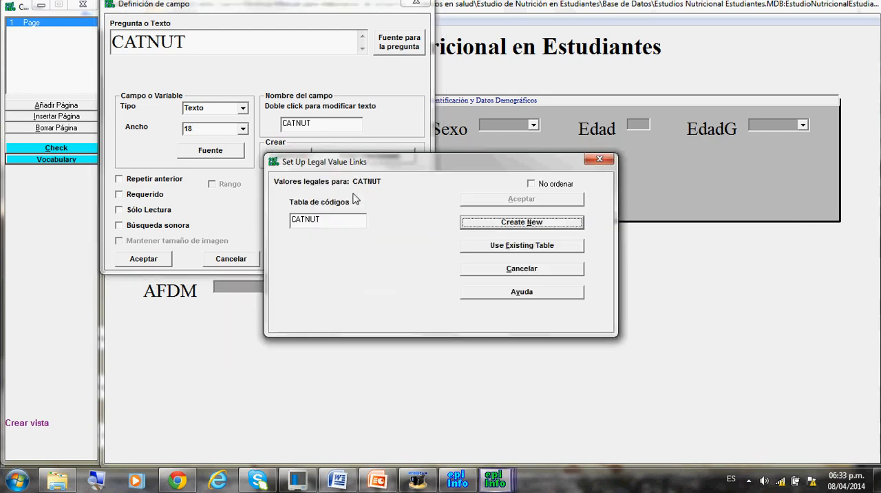
pyautogui.click(476, 231)
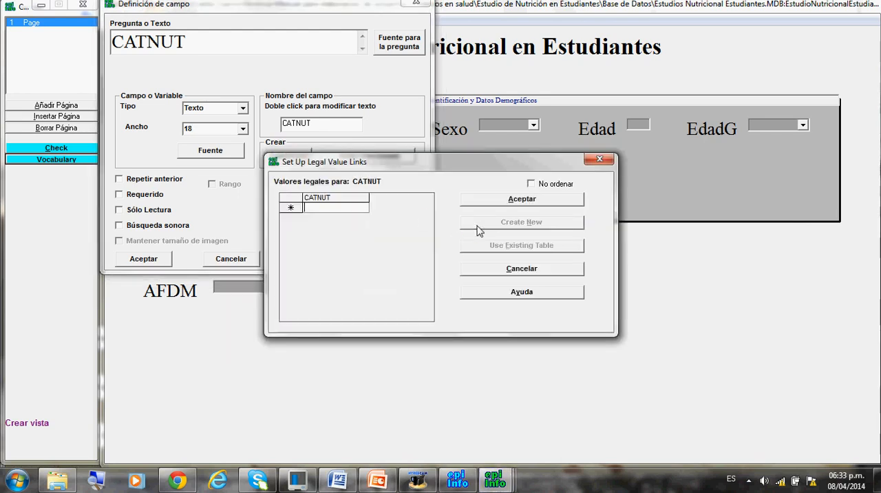
pyautogui.write('Bajo')
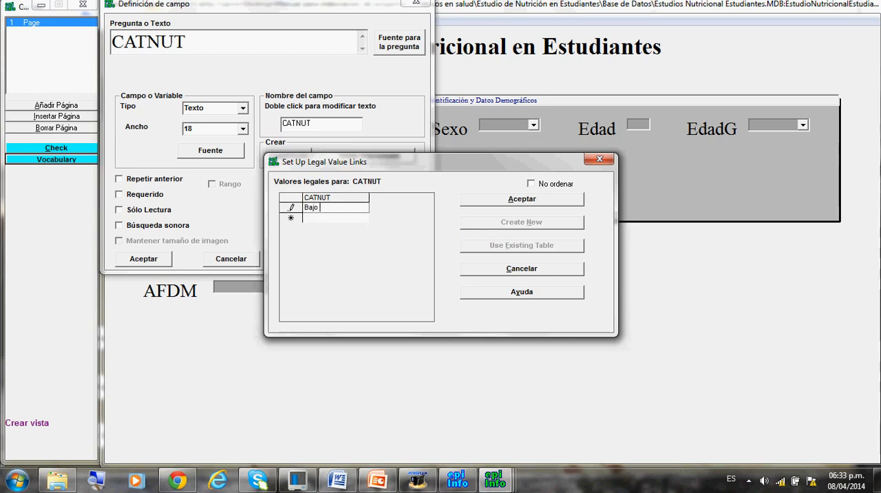
pyautogui.write(' Peso')
pyautogui.press('Return')
pyautogui.write('Normo')
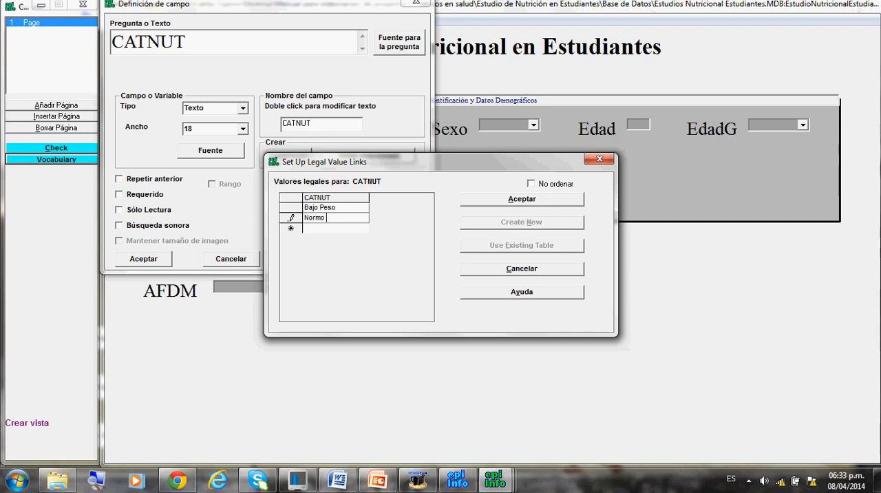
pyautogui.write(' Peso')
pyautogui.press('Return')
pyautogui.write('Sobre ')
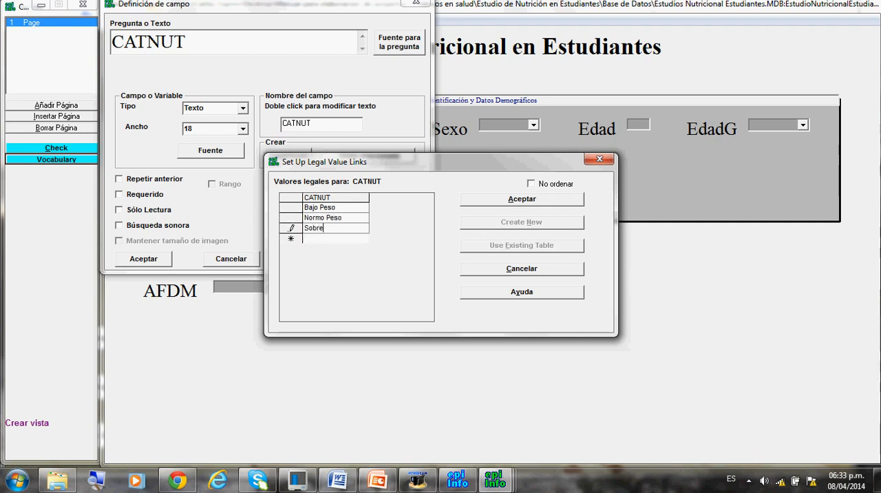
pyautogui.write('p')
pyautogui.write('Peso')
pyautogui.press('Return')
pyautogui.write('Obesidad')
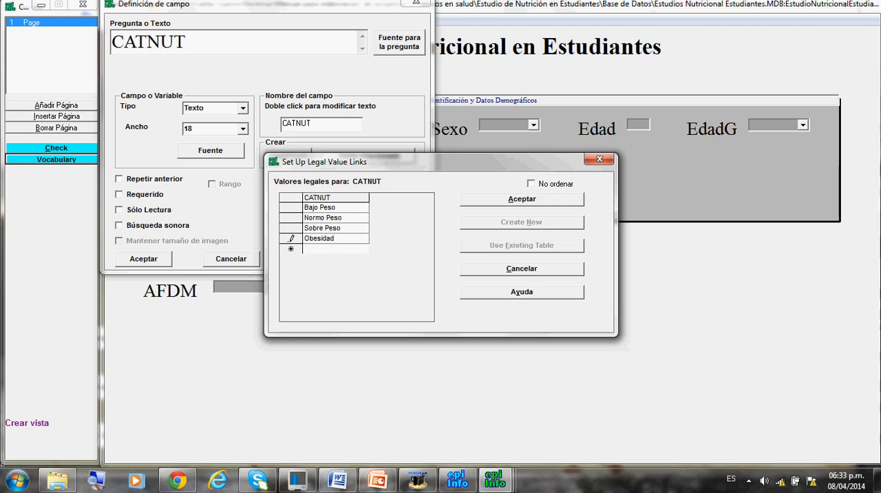
# Enable No ordenar for the CATNUT legal values, then accept the table and the field.
pyautogui.click(532, 185)
pyautogui.click(545, 204)
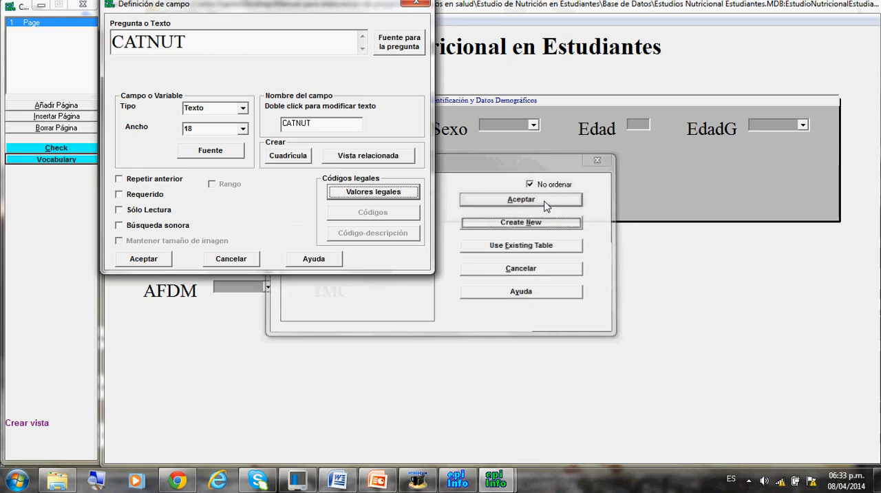
pyautogui.click(161, 260)
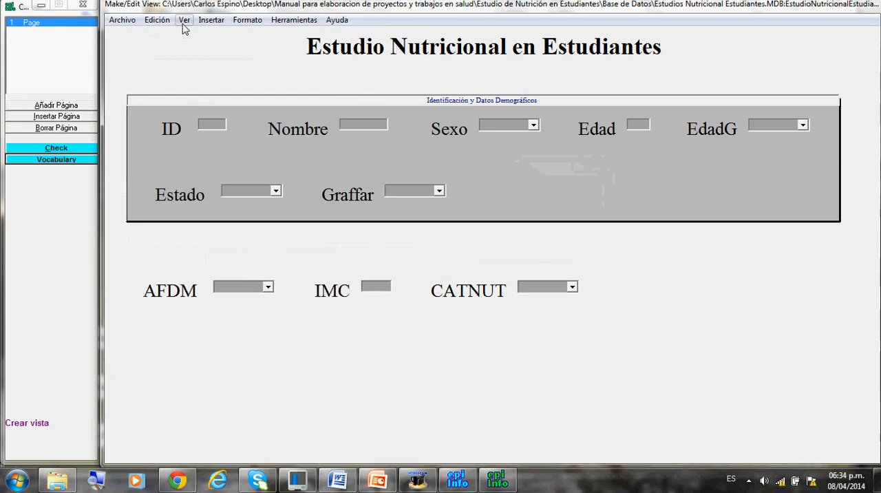
# Insert a new field with the question text HB and append "Hemoglobina" to its field name.
pyautogui.click(210, 24)
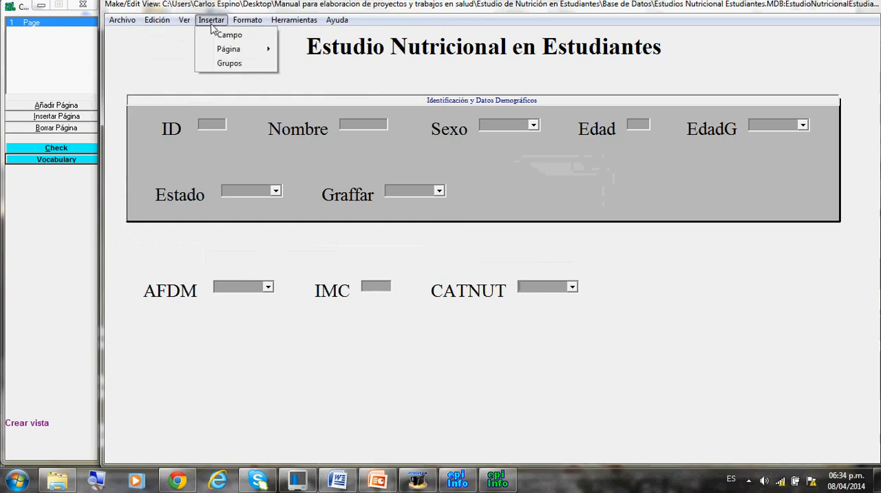
pyautogui.click(215, 35)
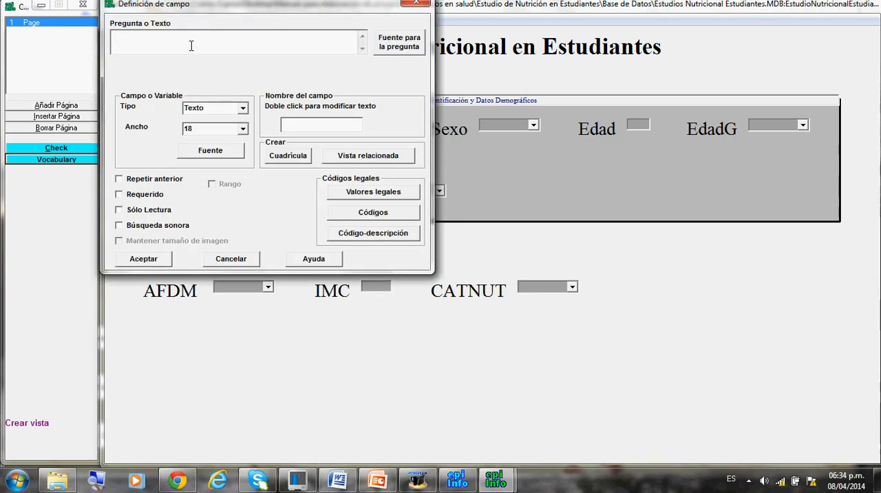
pyautogui.write('HB')
pyautogui.click(308, 128)
pyautogui.write('Hemoglobina')
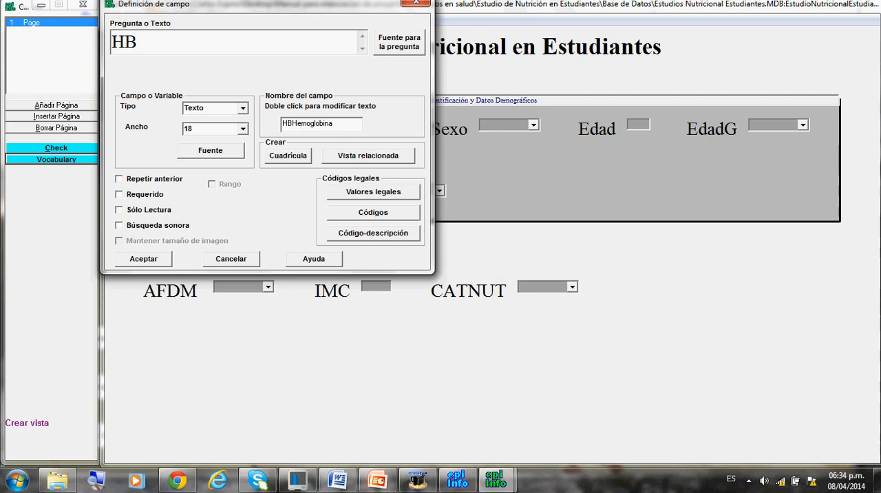
# Set the HB field's type to Número with the pattern ##.#.
pyautogui.click(243, 108)
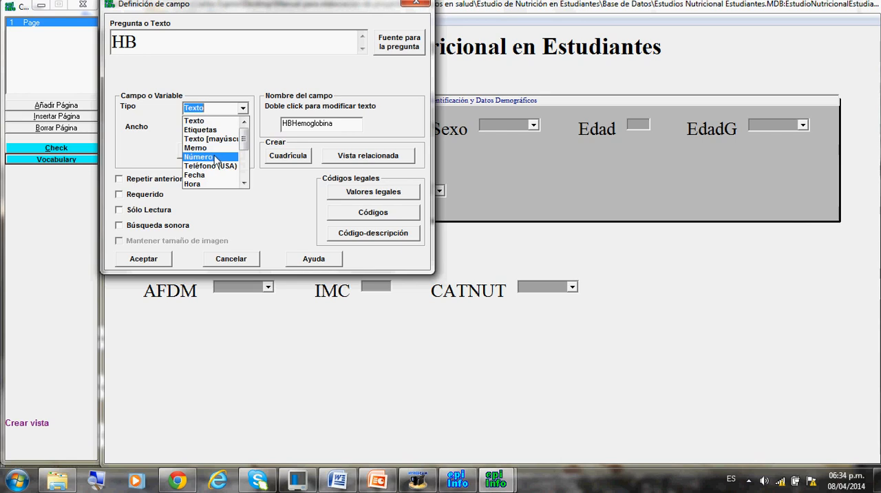
pyautogui.click(213, 157)
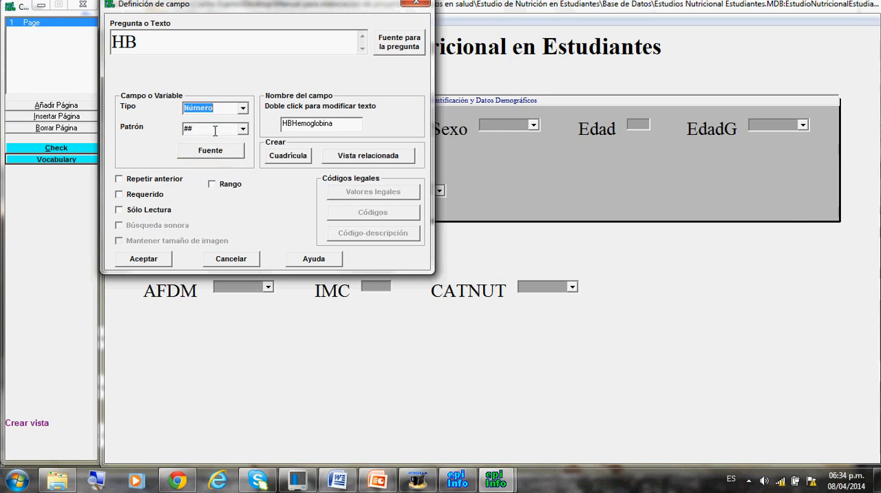
pyautogui.click(243, 130)
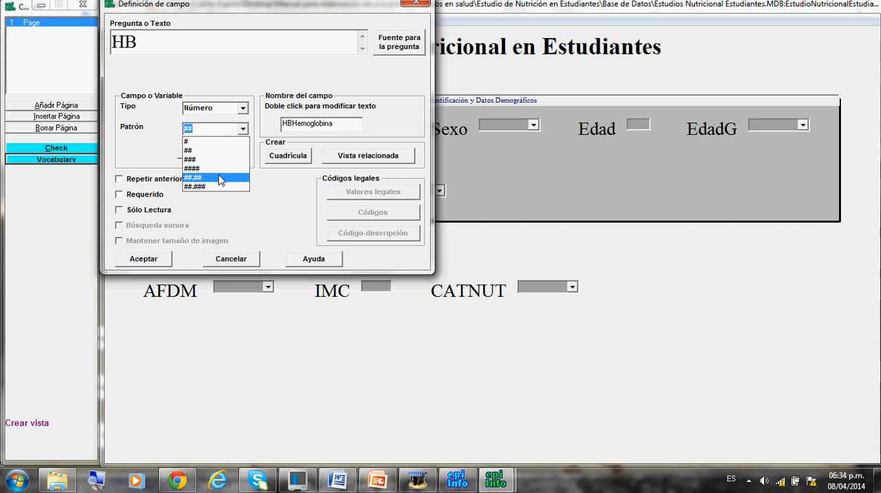
pyautogui.click(221, 177)
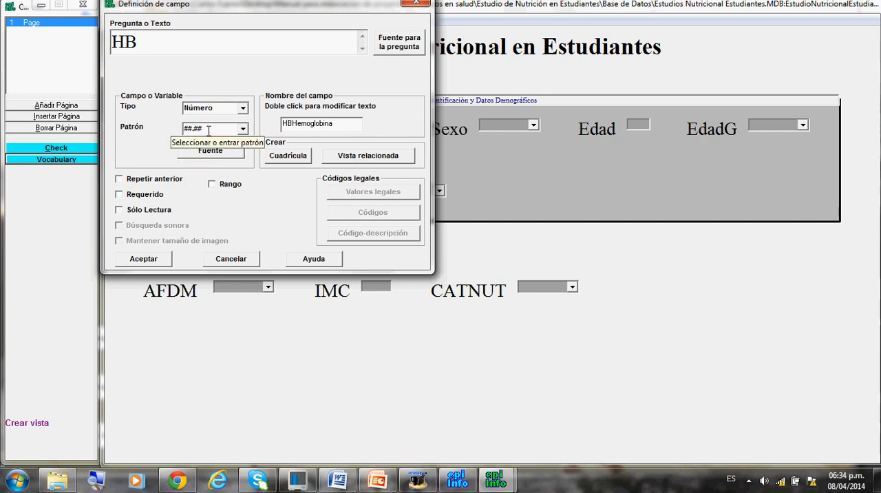
pyautogui.press('BackSpace')
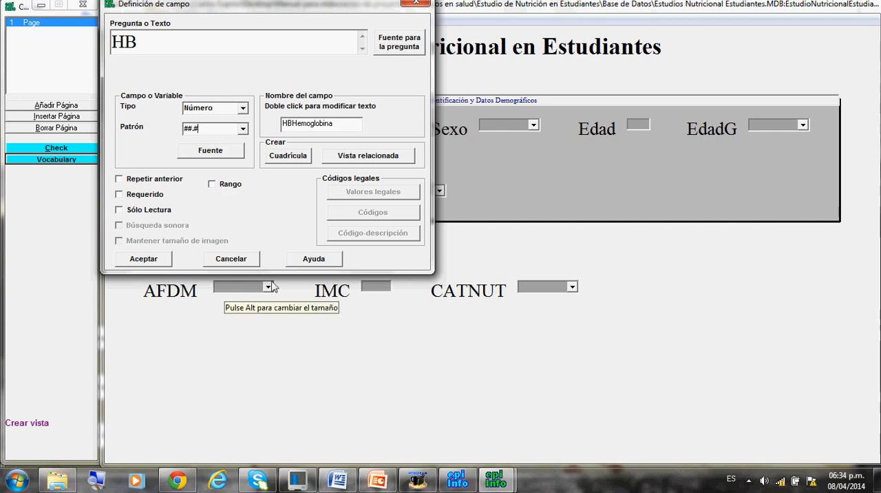
# Enable Rango for the HB field with a lower limit of 7 and a changed upper limit, then accept the field.
pyautogui.click(213, 184)
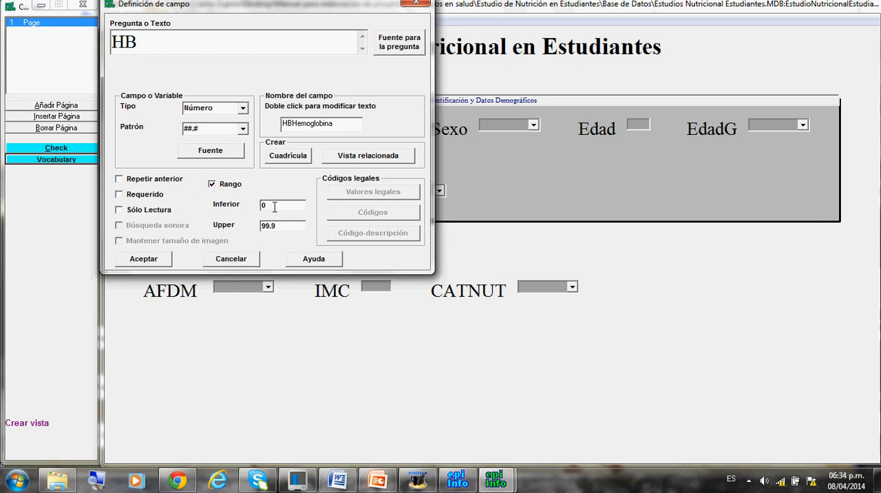
pyautogui.write('7')
pyautogui.click(278, 227)
pyautogui.press('BackSpace')
pyautogui.press('BackSpace')
pyautogui.write('1')
pyautogui.click(154, 260)
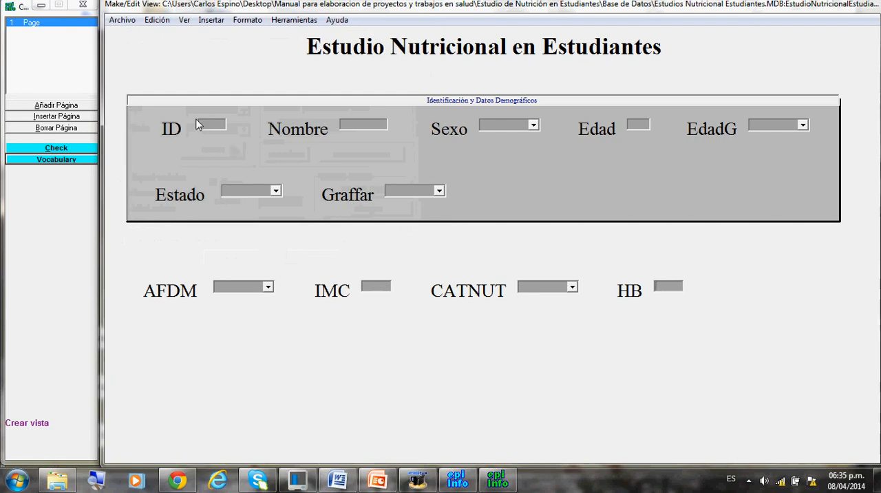
# Insert a new field of type Fecha with the pattern DD-MM-YYYY and try to accept it without a name.
pyautogui.click(219, 20)
pyautogui.click(221, 34)
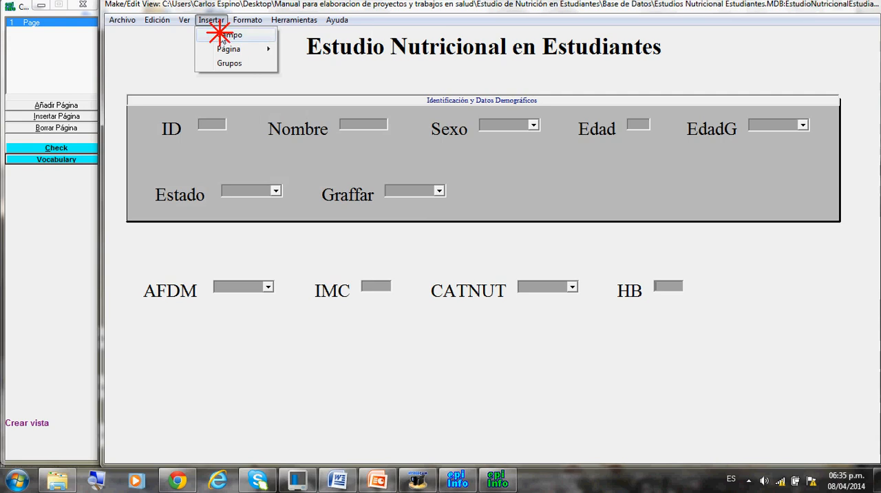
pyautogui.click(242, 108)
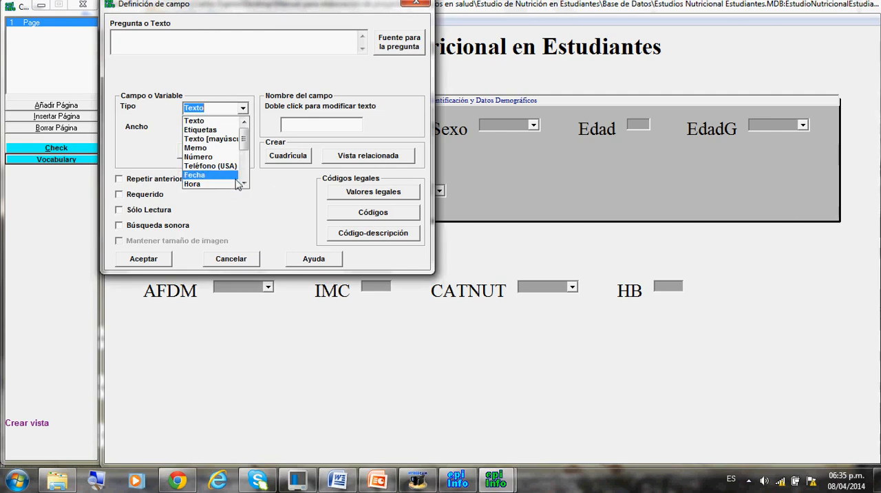
pyautogui.click(213, 178)
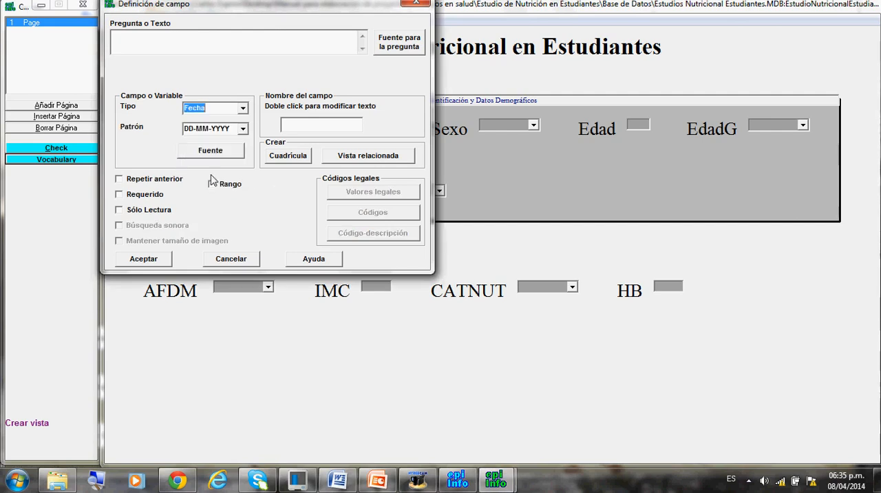
pyautogui.click(243, 129)
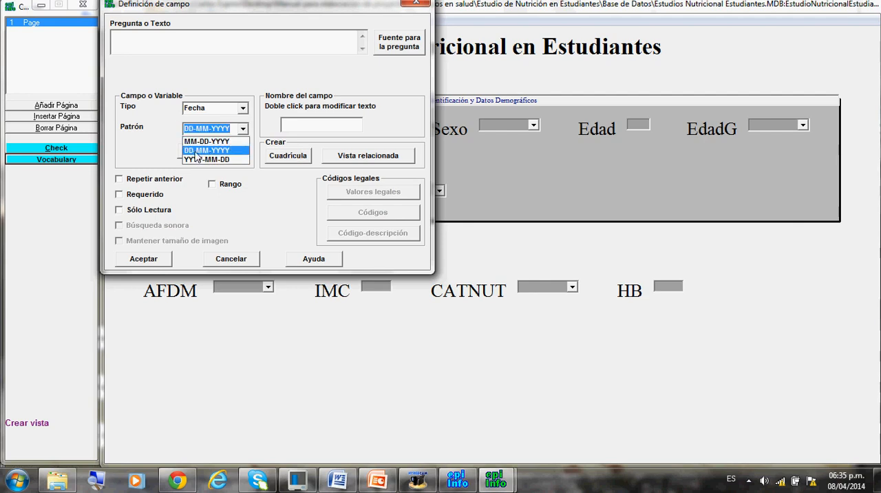
pyautogui.click(198, 151)
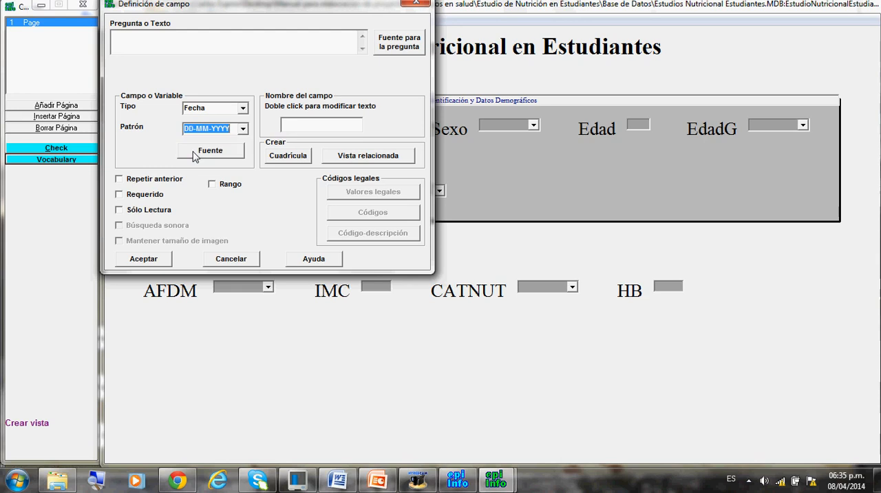
pyautogui.click(163, 264)
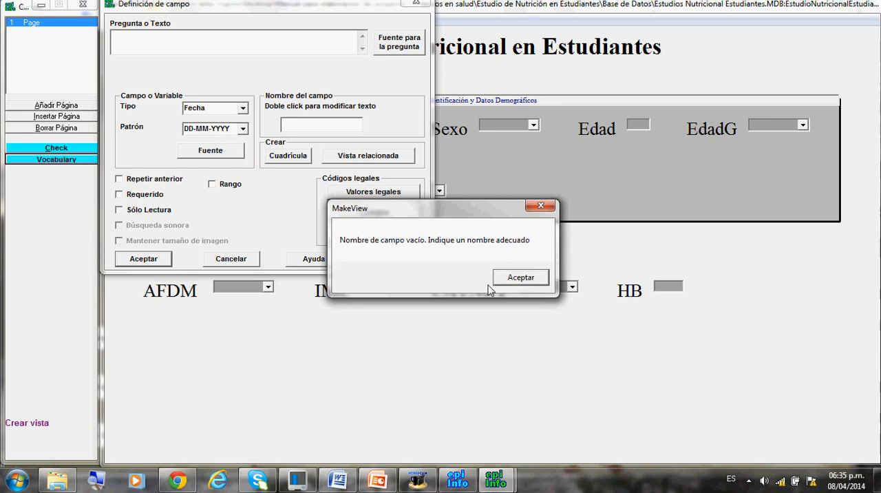
pyautogui.click(526, 279)
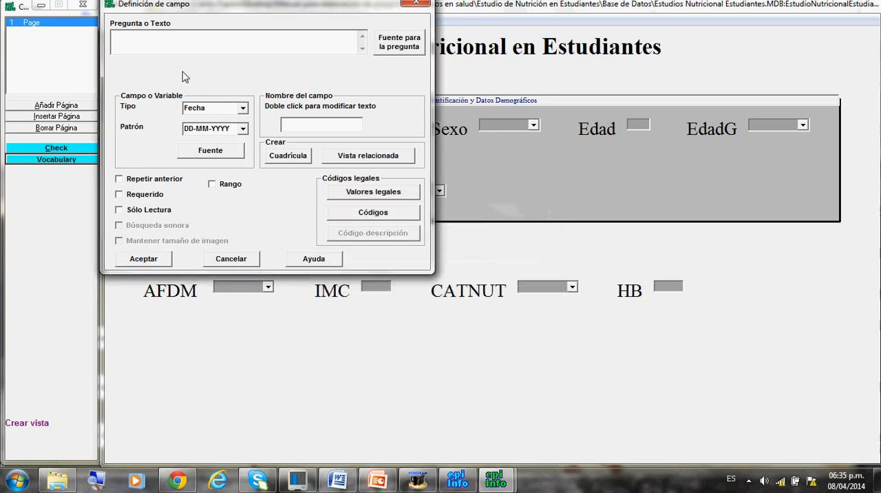
# Give the date field the question text FechaEN, append "CUEST" to its field name, and place the accepted field below AFDM.
pyautogui.click(145, 39)
pyautogui.write('Fecha')
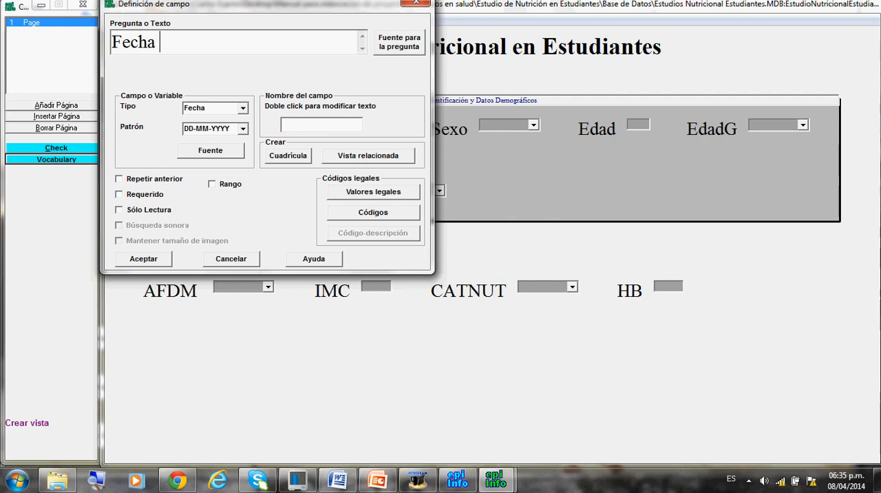
pyautogui.write('EN')
pyautogui.click(288, 128)
pyautogui.click(311, 122)
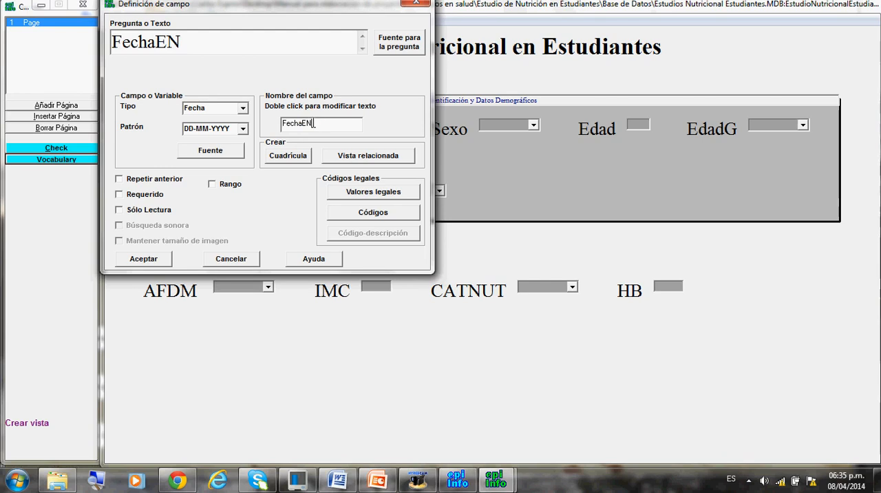
pyautogui.write('CUESTA')
pyautogui.click(150, 262)
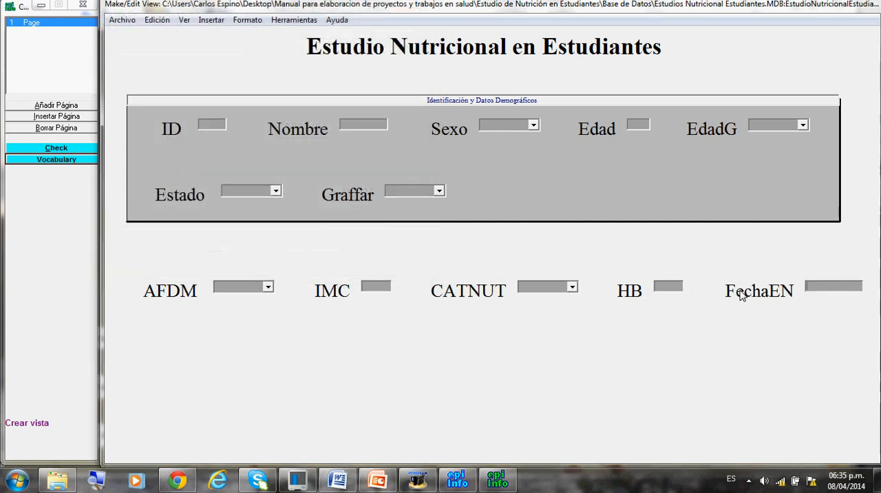
pyautogui.moveTo(740, 295); pyautogui.dragTo(163, 384)
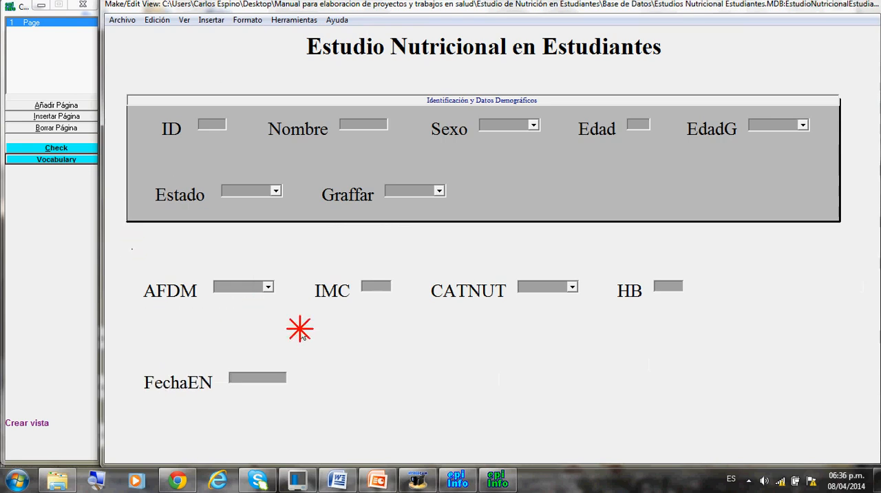
# Frame the AFDM, IMC, CATNUT and HB fields and start a group named Datos Clínicos around them.
pyautogui.moveTo(573, 327); pyautogui.dragTo(840, 350)
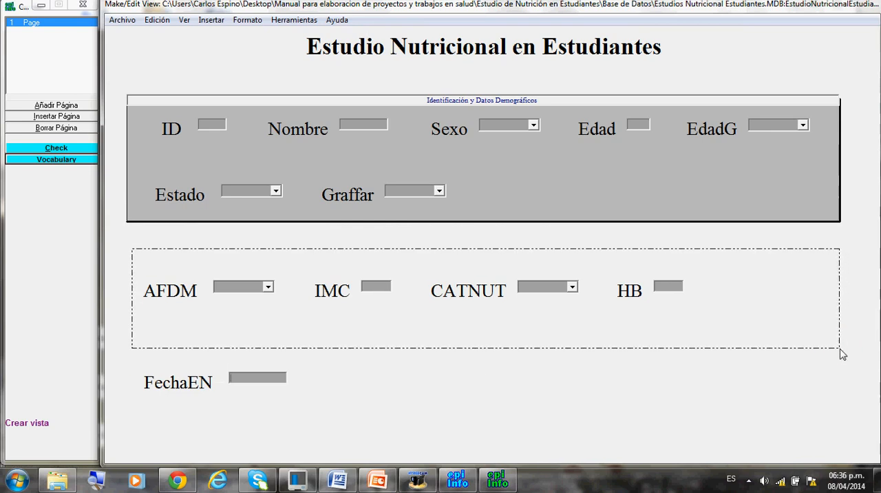
pyautogui.click(211, 20)
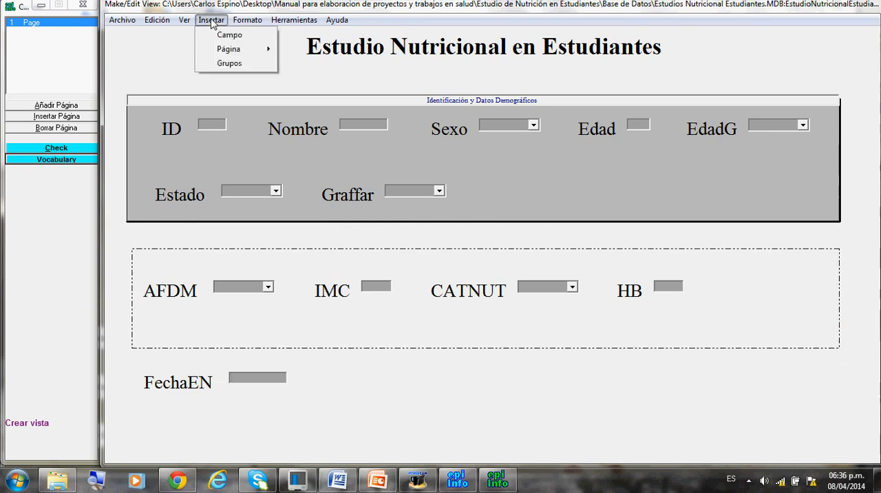
pyautogui.click(221, 64)
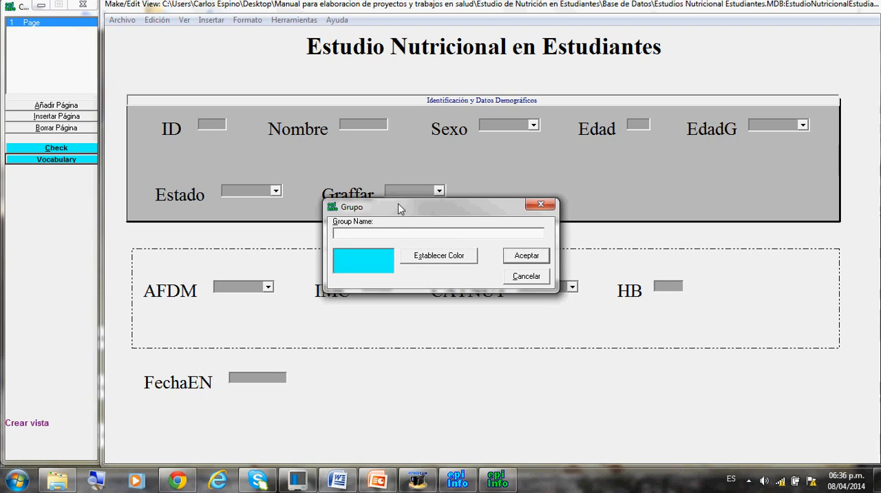
pyautogui.write('Datos Clínicos')
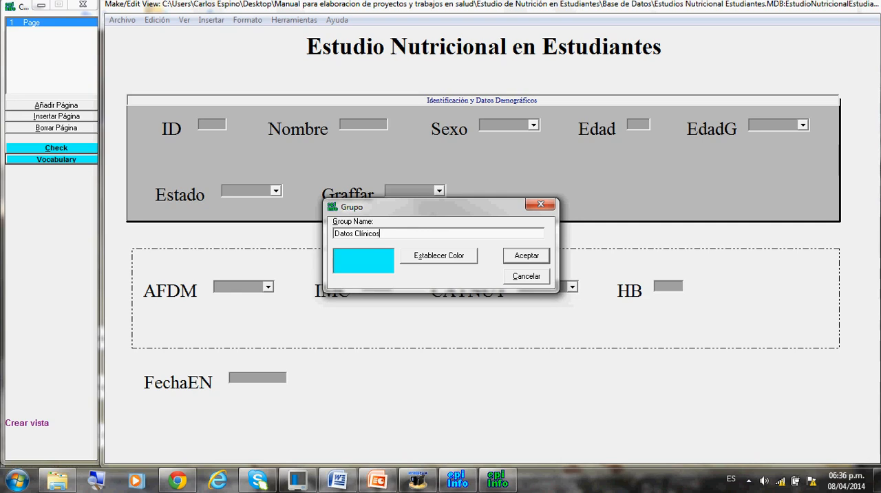
# Set the Datos Clínicos group's colour to a dark grey custom colour and accept the group.
pyautogui.click(419, 257)
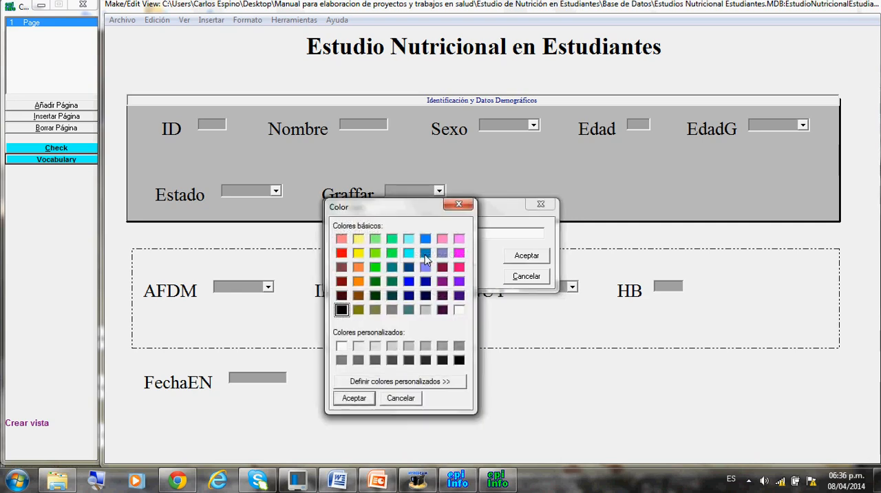
pyautogui.click(359, 360)
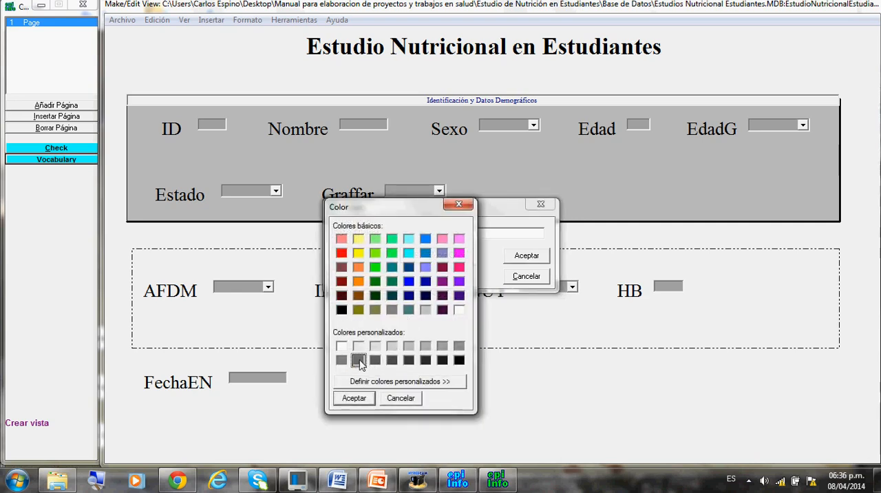
pyautogui.click(356, 399)
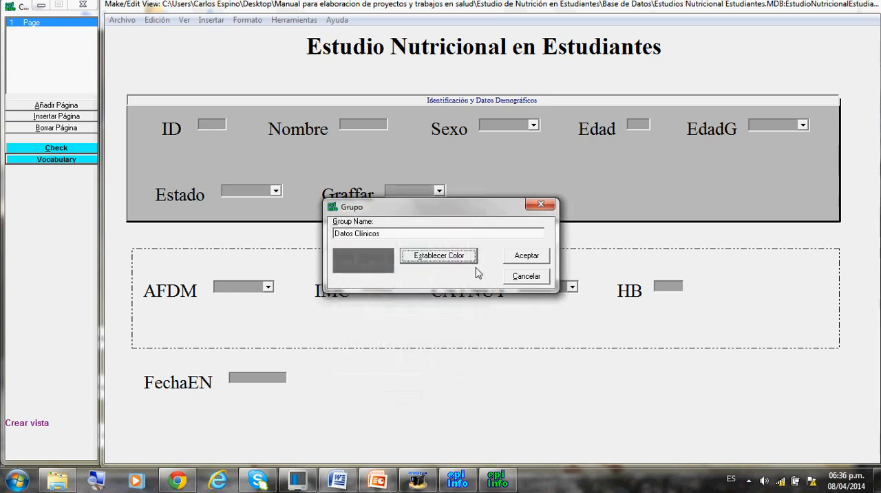
pyautogui.click(518, 256)
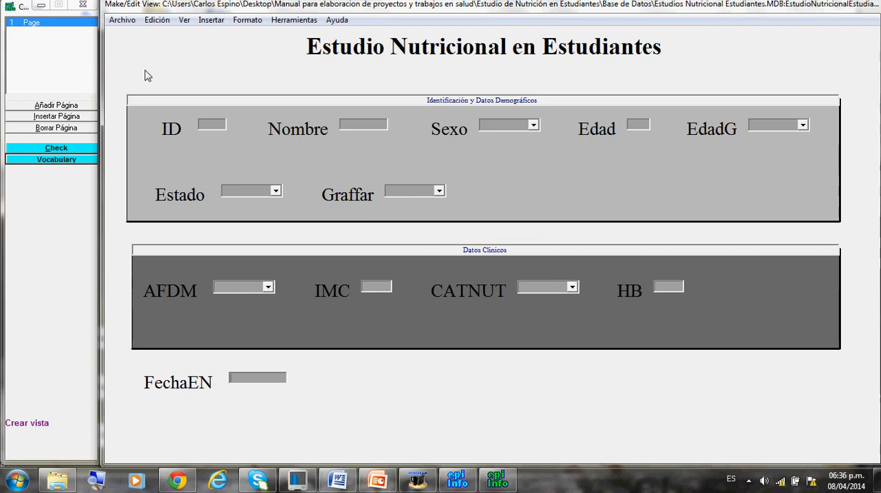
# Save the view and start recording data with it.
pyautogui.click(123, 21)
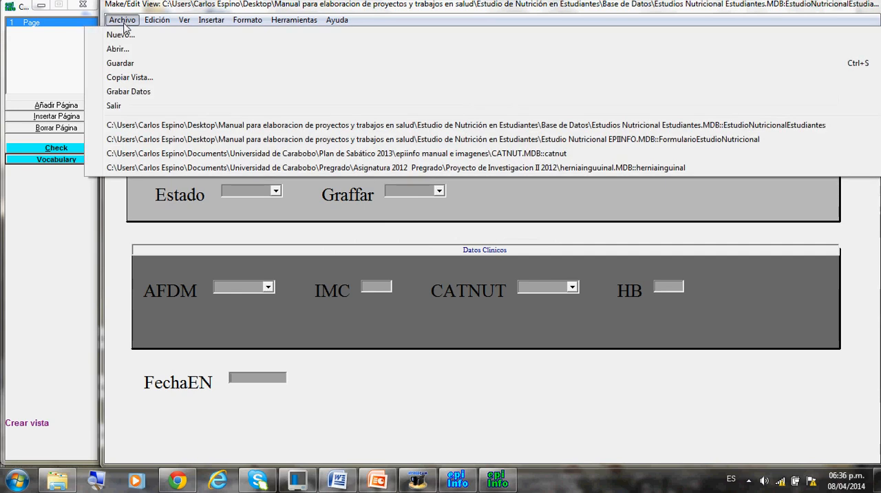
pyautogui.click(121, 63)
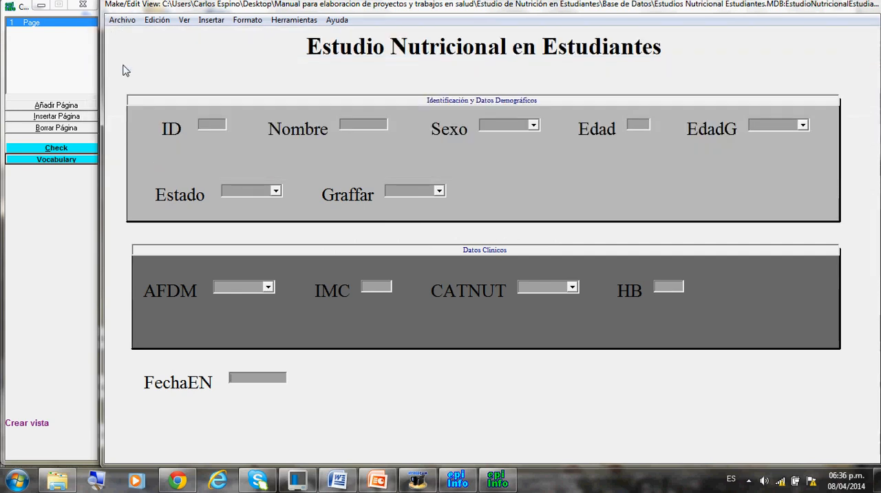
pyautogui.click(121, 20)
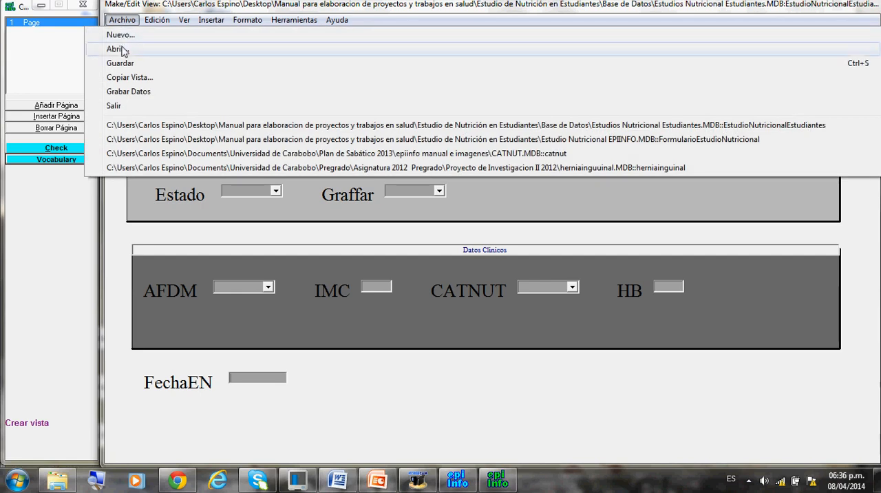
pyautogui.click(149, 97)
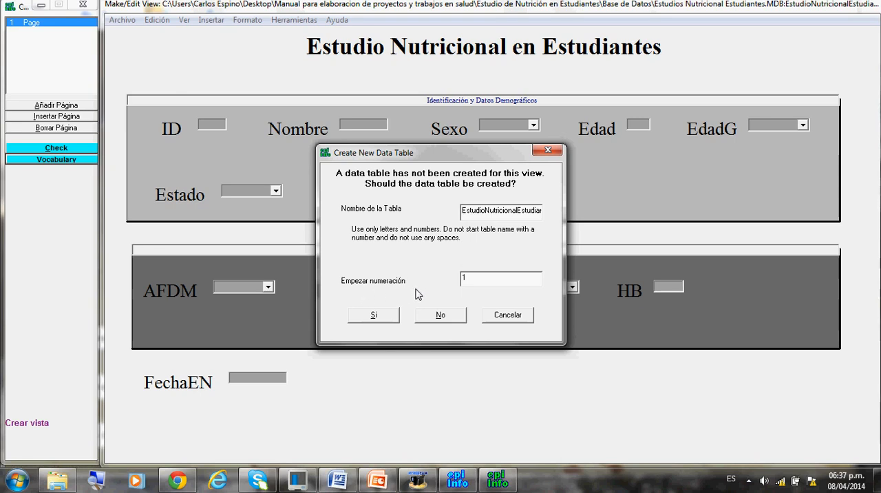
# Create the data table and enter ID 1, the student's initials, Sexo Masculino, Edad 18 and EdadG Igual y mayor 18.
pyautogui.click(370, 318)
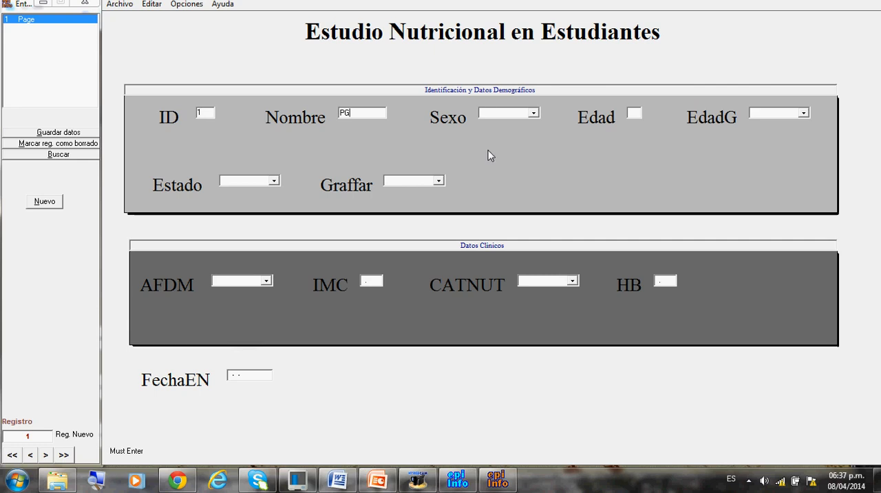
pyautogui.click(533, 114)
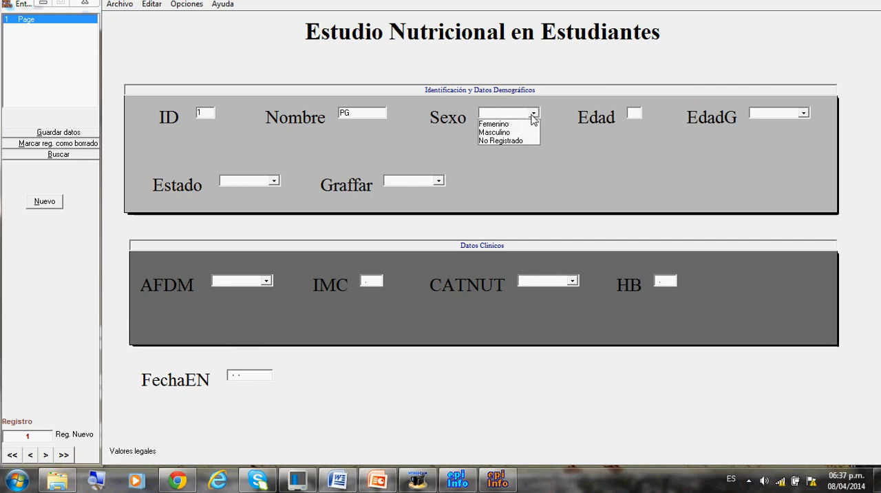
pyautogui.click(517, 133)
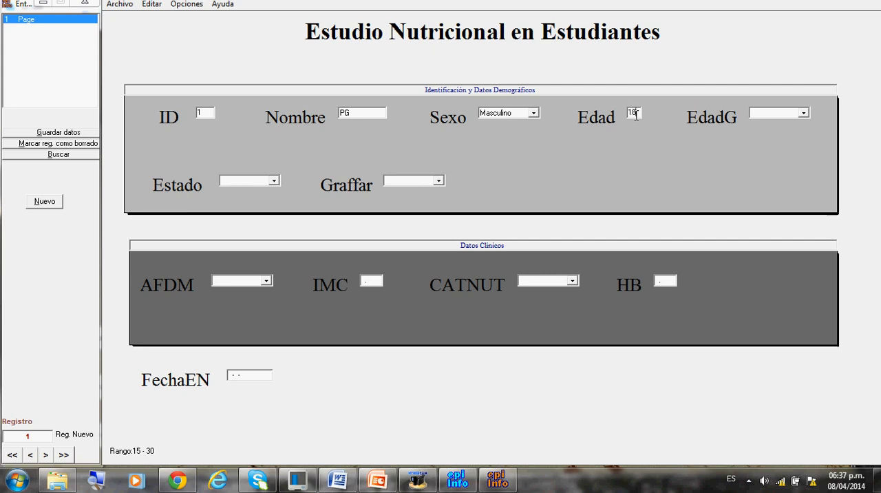
pyautogui.click(804, 113)
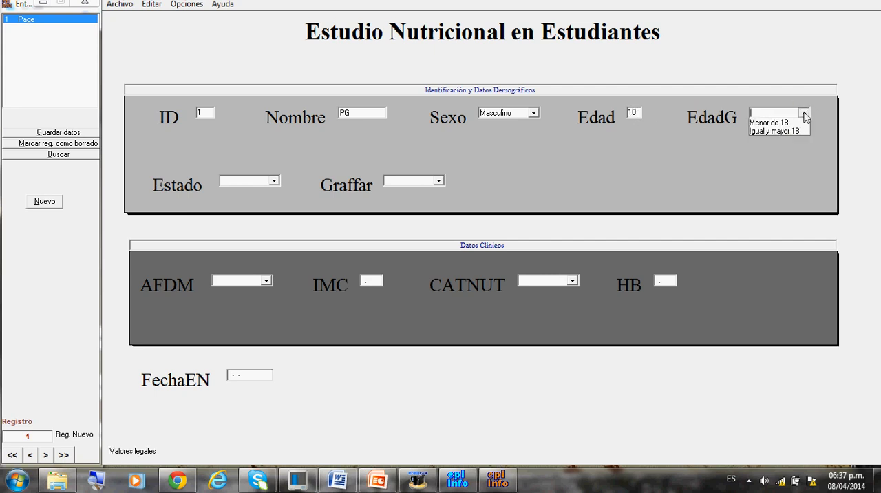
pyautogui.click(788, 131)
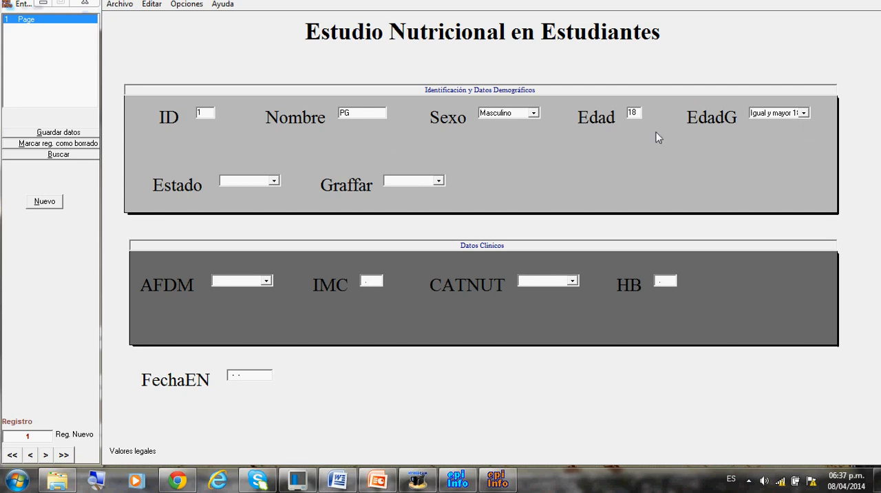
# Set Estado to Aragua and Graffar to III in the first student's record.
pyautogui.click(273, 181)
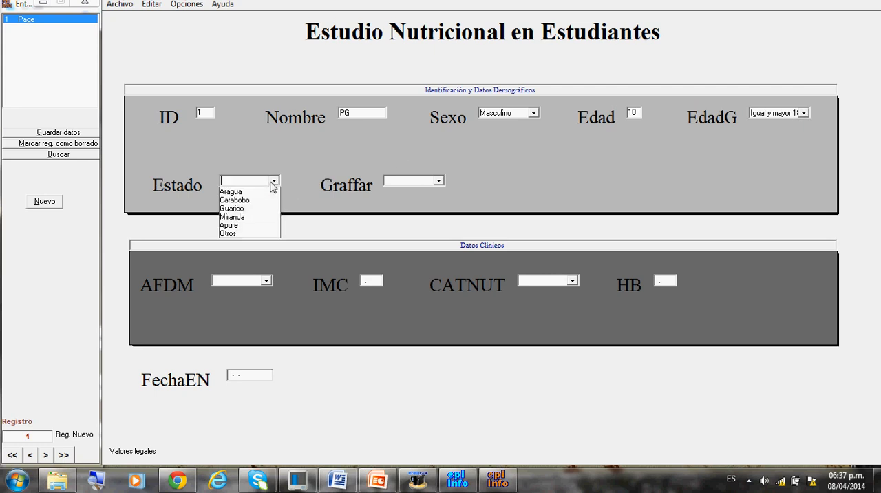
pyautogui.click(262, 190)
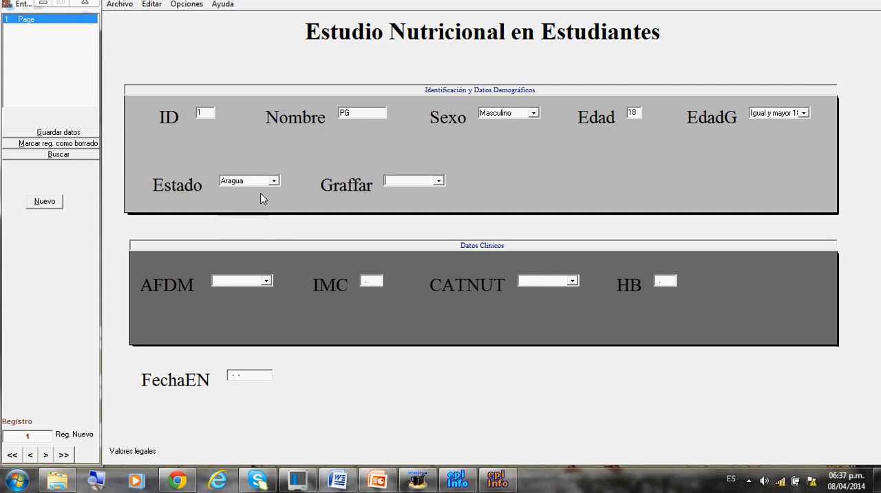
pyautogui.click(438, 180)
pyautogui.click(416, 211)
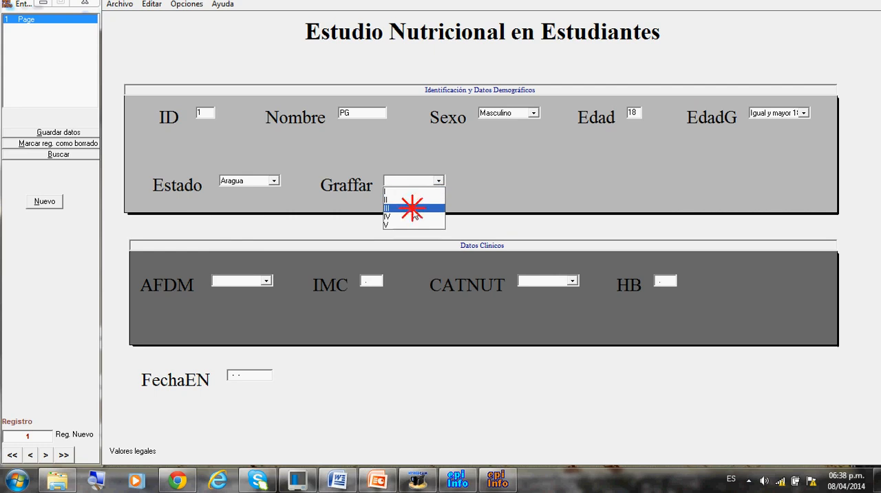
# Fill the first record's clinical data with AFDM No, IMC 26.4, CATNUT Sobre Peso and HB 14.3.
pyautogui.click(267, 282)
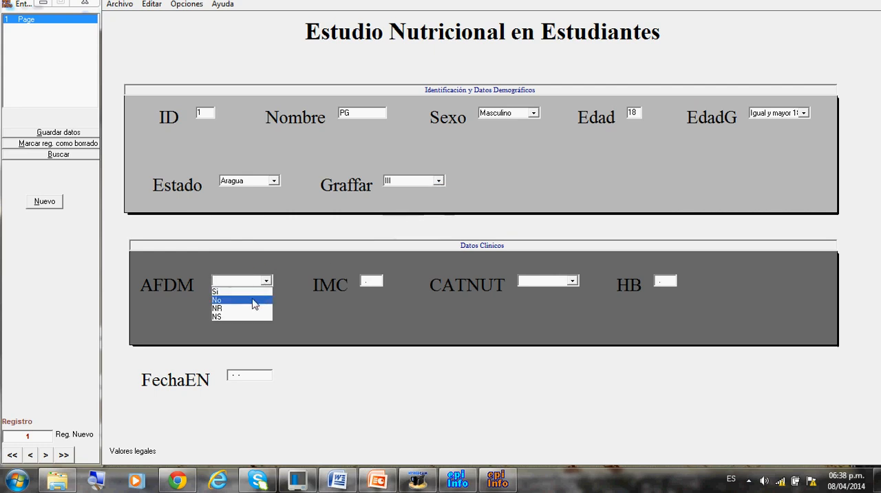
pyautogui.click(252, 299)
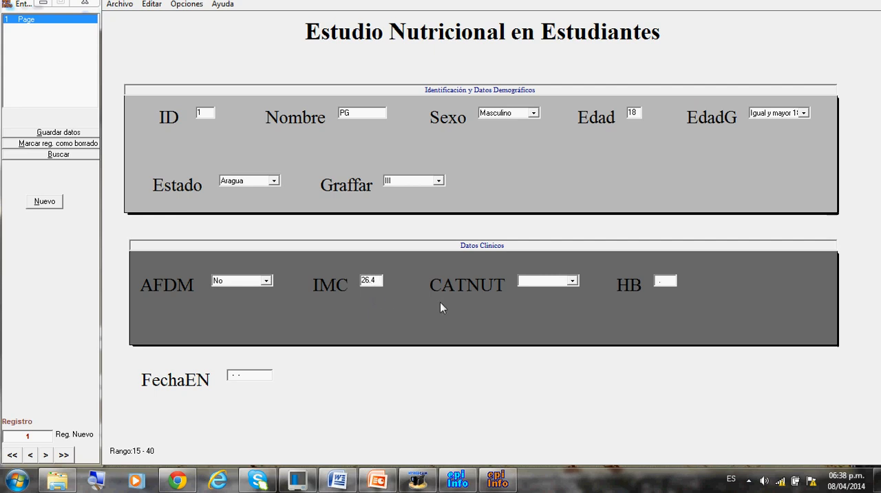
pyautogui.click(571, 280)
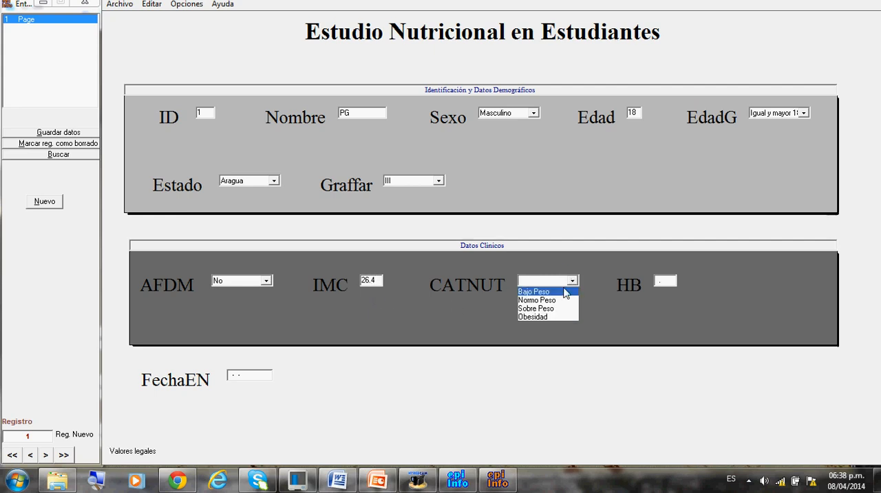
pyautogui.click(561, 308)
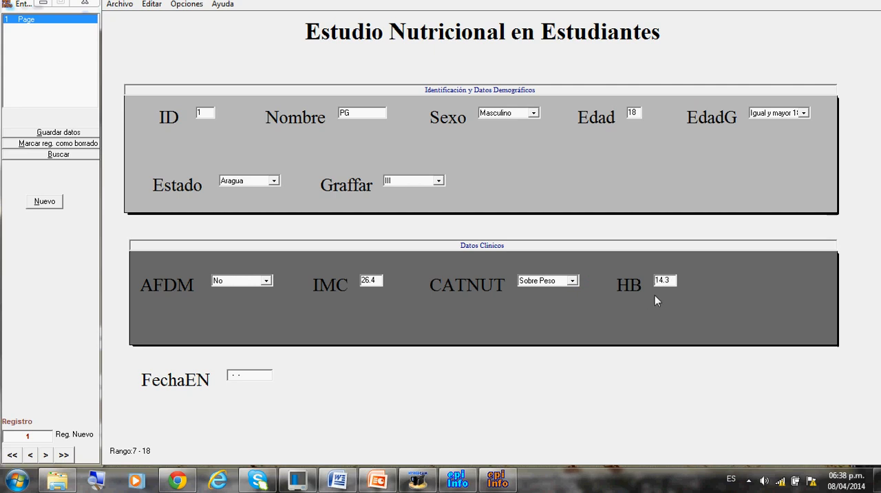
# Enter 17-03-2014 as the first record's FechaEN and advance to a new record.
pyautogui.click(232, 374)
pyautogui.write('17-03-2014')
pyautogui.press('Return')
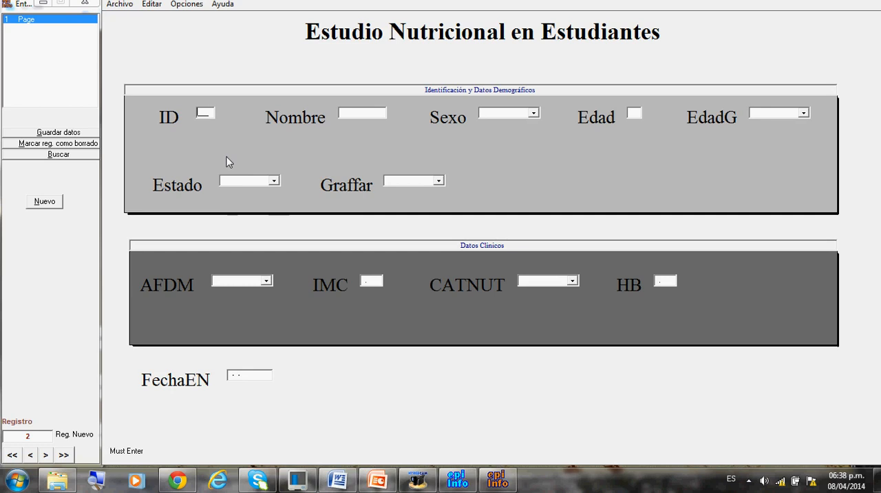
# Enter ID 2, the student's initials, Sexo Femenino, Edad 17 and EdadG Menor de 18 in the second record.
pyautogui.write('2')
pyautogui.press('Return')
pyautogui.write('MR')
pyautogui.click(534, 114)
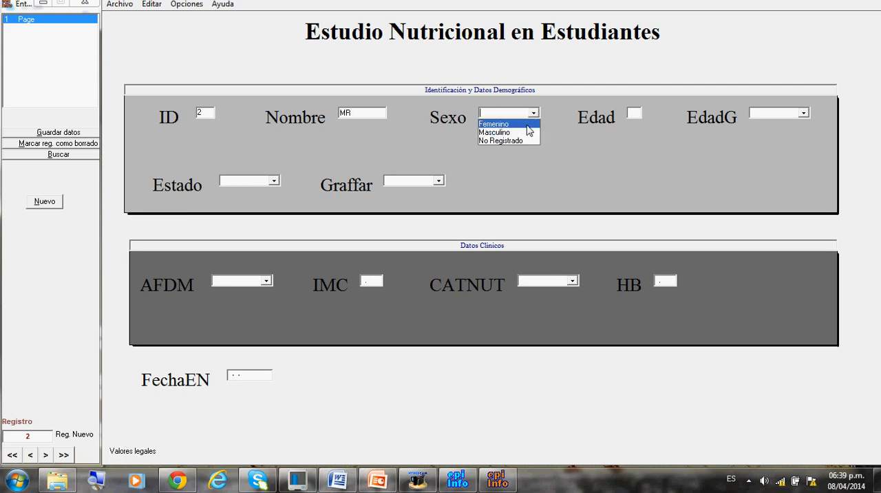
pyautogui.click(526, 124)
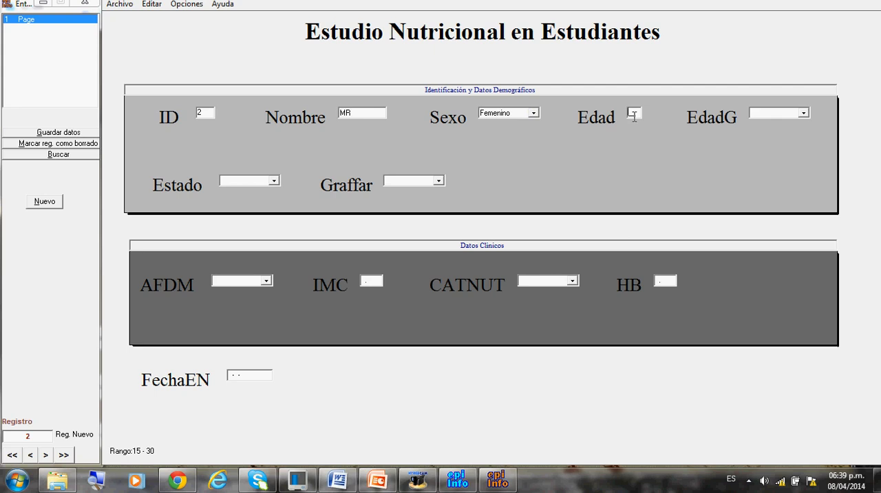
pyautogui.write('13')
pyautogui.click(802, 113)
pyautogui.click(791, 124)
# Set Estado to Guarico and Graffar to II in the second student's record.
pyautogui.click(274, 180)
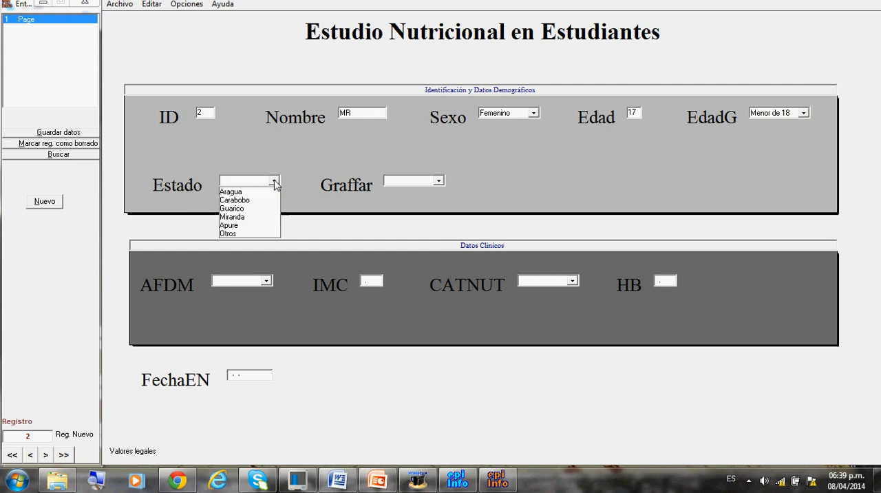
pyautogui.click(248, 208)
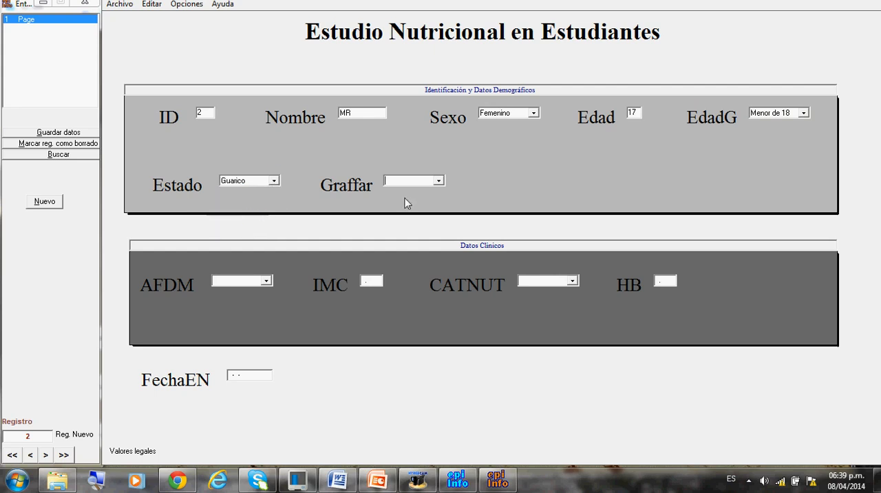
pyautogui.click(439, 181)
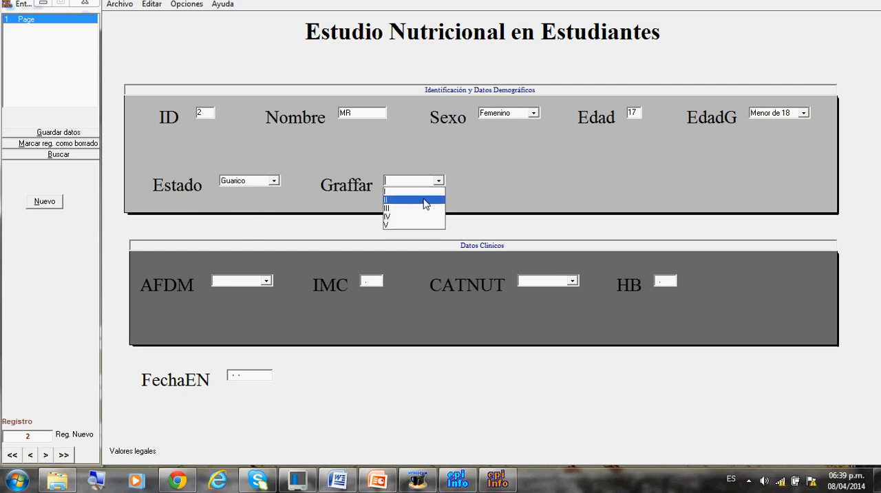
pyautogui.click(422, 199)
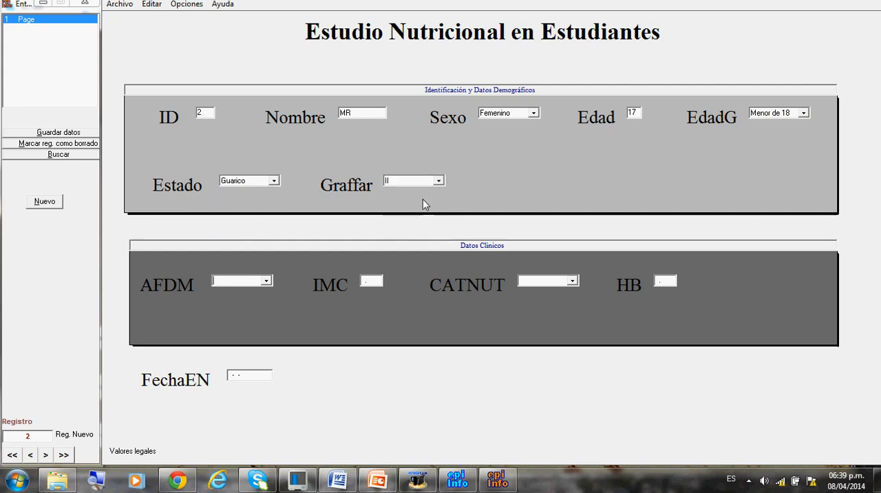
# Fill the second record's clinical data with AFDM NS, IMC 18, CATNUT Normo Peso and HB 13.4.
pyautogui.click(265, 281)
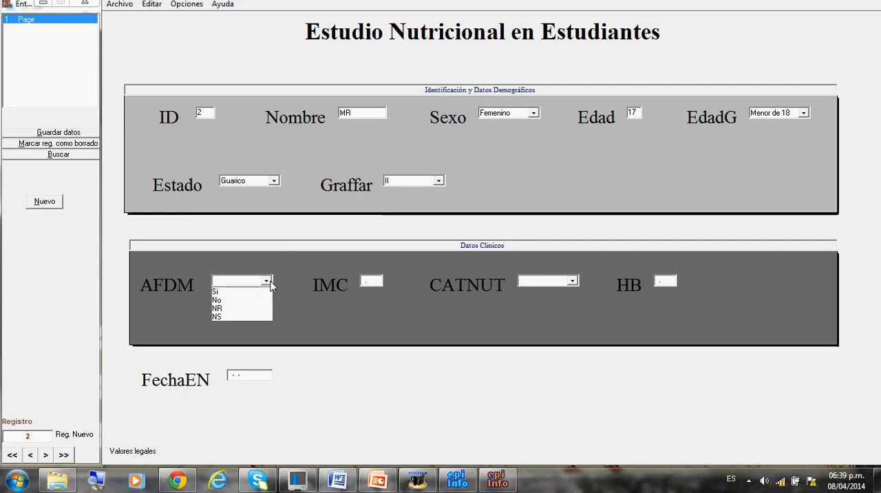
pyautogui.click(249, 318)
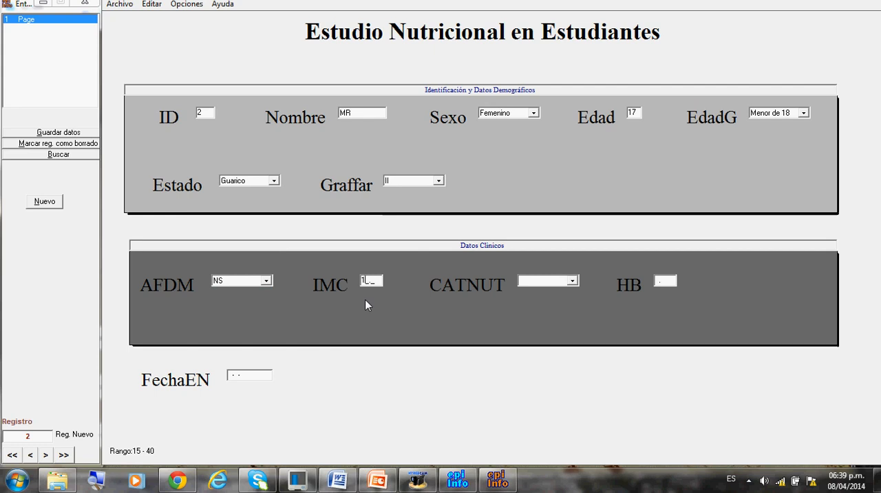
pyautogui.write('18')
pyautogui.press('Return')
pyautogui.click(573, 281)
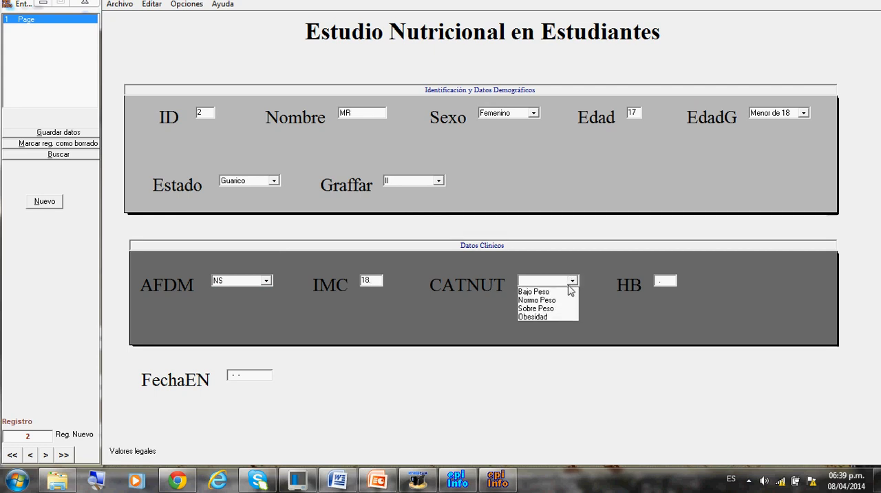
pyautogui.click(559, 301)
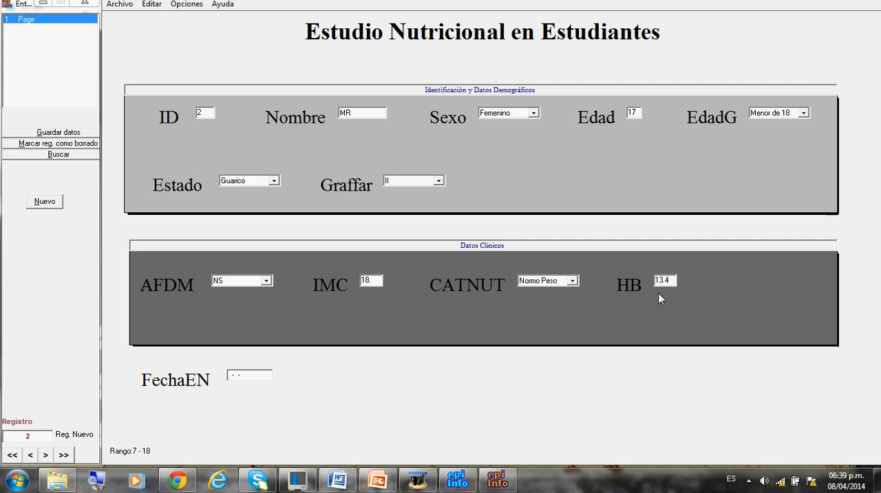
# Enter 17-03-2014 as the second record's FechaEN and advance to a new record.
pyautogui.click(232, 378)
pyautogui.write('17-03-2014')
pyautogui.press('Return')
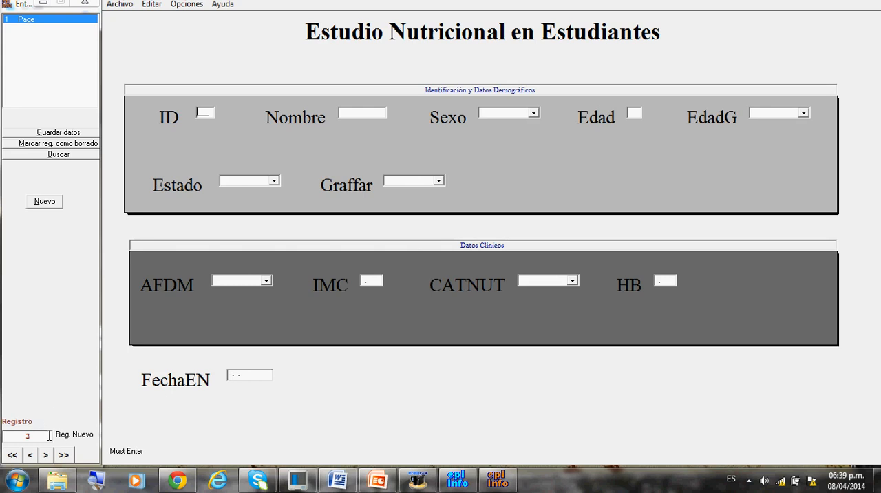